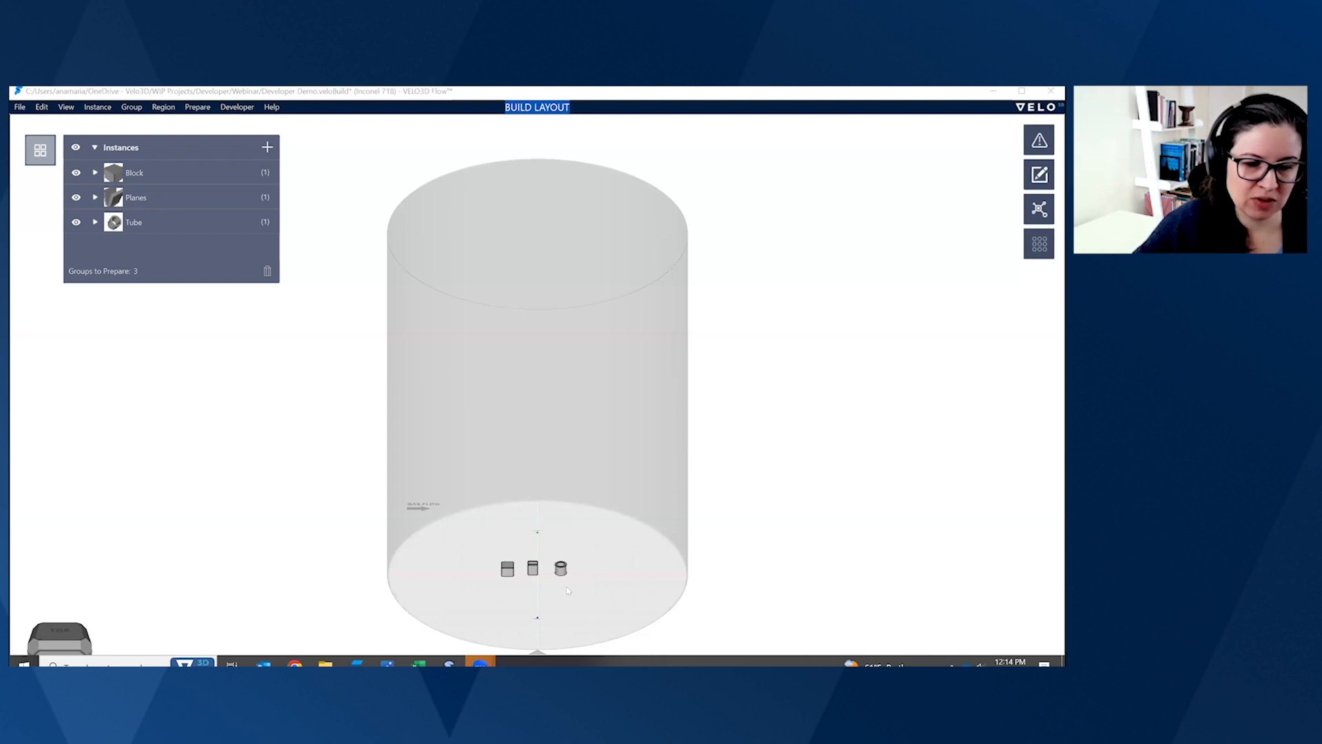
- Assign the 500W/50µm Basic (Customizable) process set to the Block, Planes and Tube parts together
{"action": "middle_click_drag", "start_coordinate": [561, 604], "coordinate": [560, 607]}
{"action": "scroll", "coordinate": [551, 593], "scroll_direction": "up", "scroll_amount": 2}
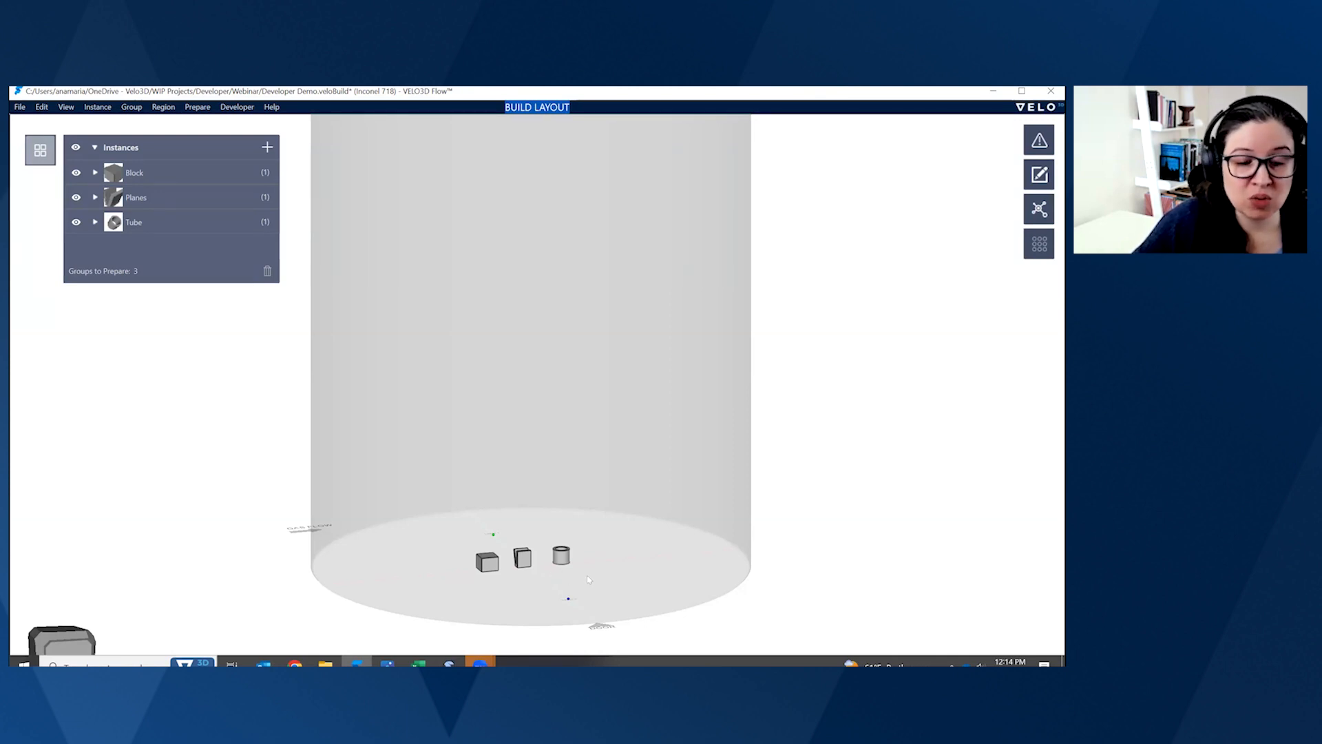
{"action": "left_click_drag", "start_coordinate": [466, 551], "coordinate": [588, 575]}
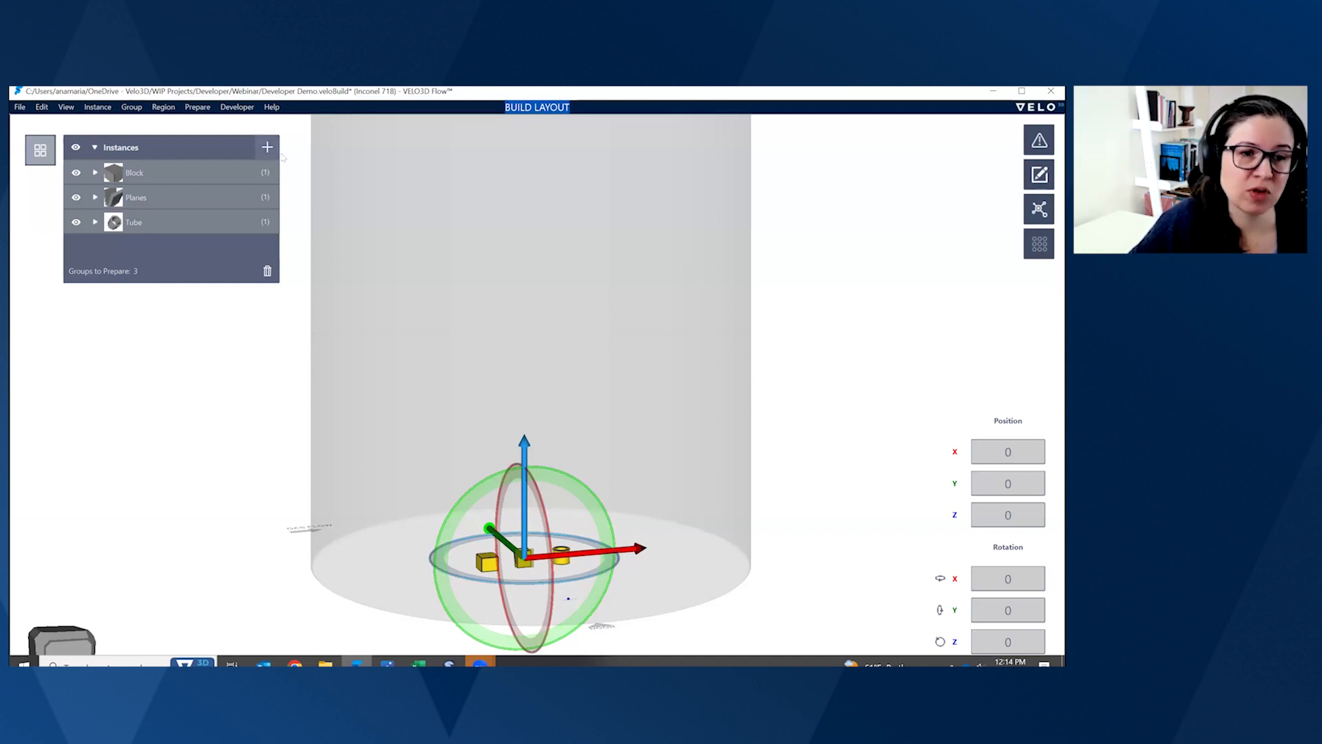
{"action": "left_click", "coordinate": [132, 107]}
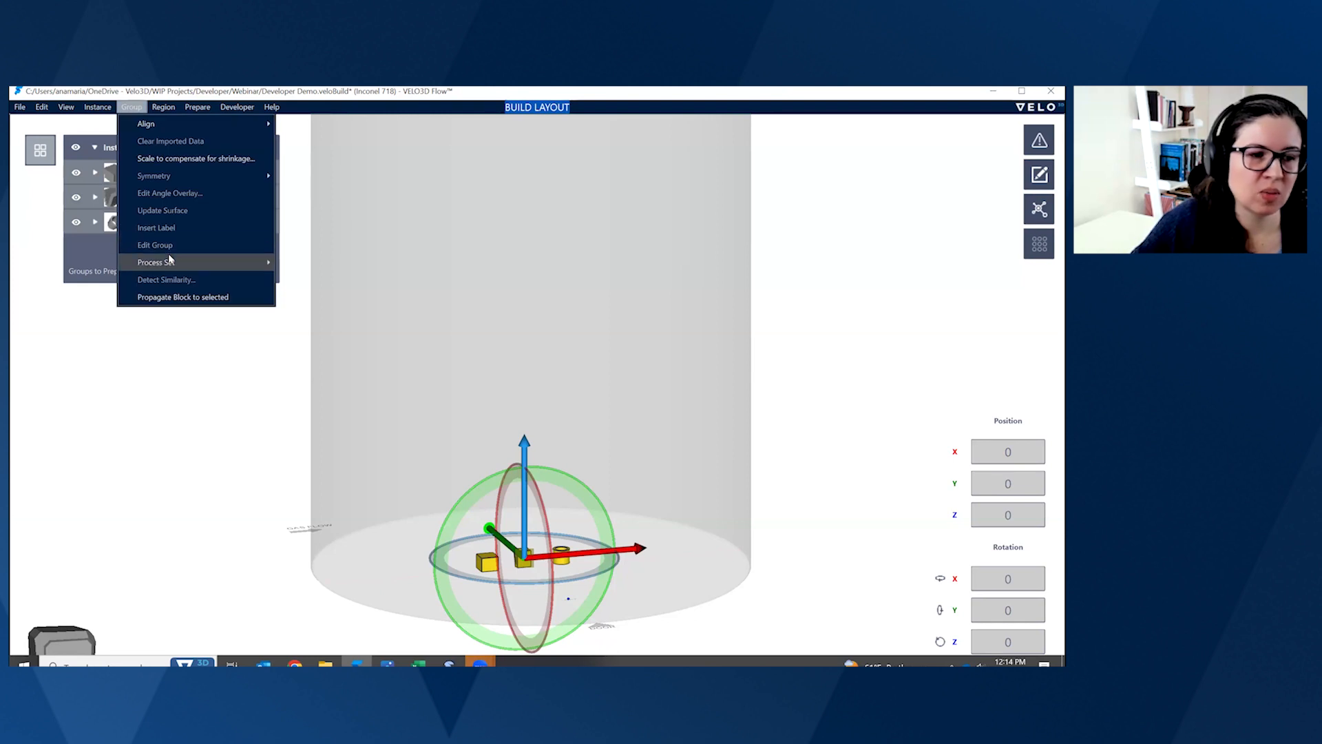
{"action": "mouse_move", "coordinate": [170, 260]}
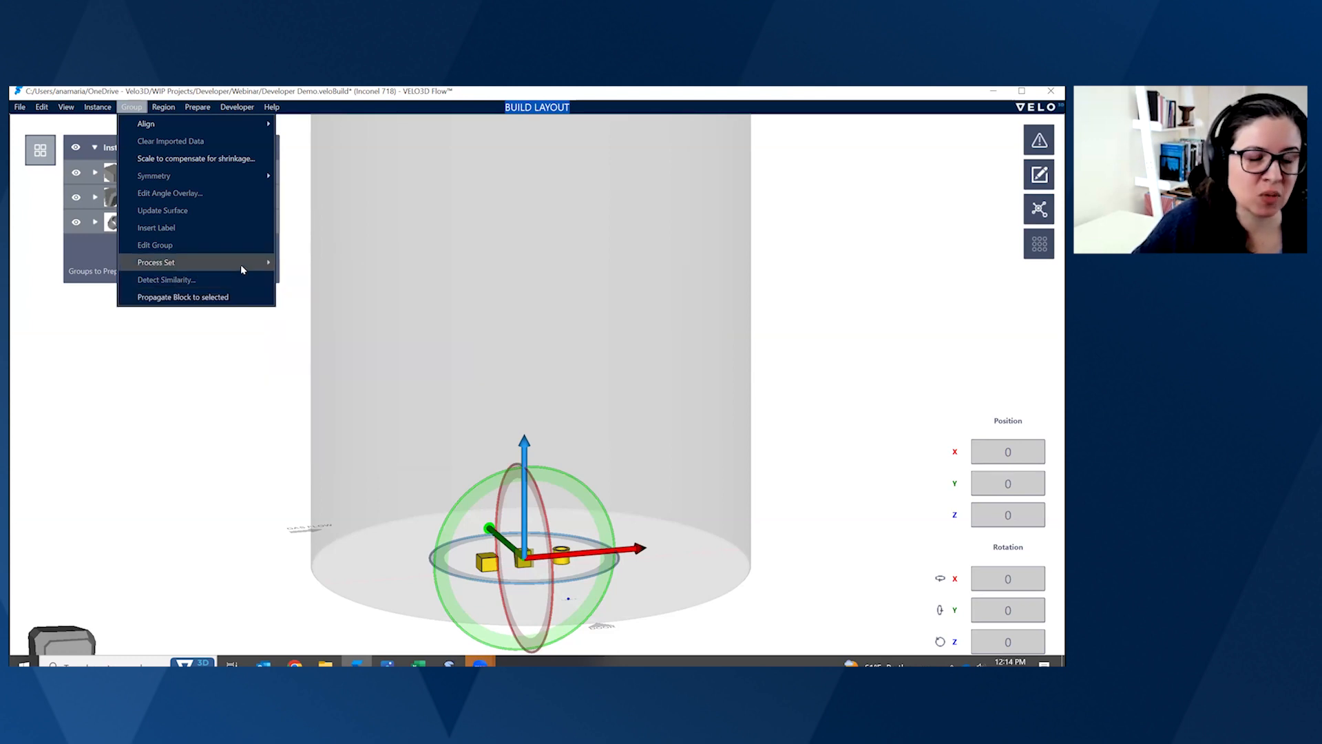
{"action": "mouse_move", "coordinate": [234, 268]}
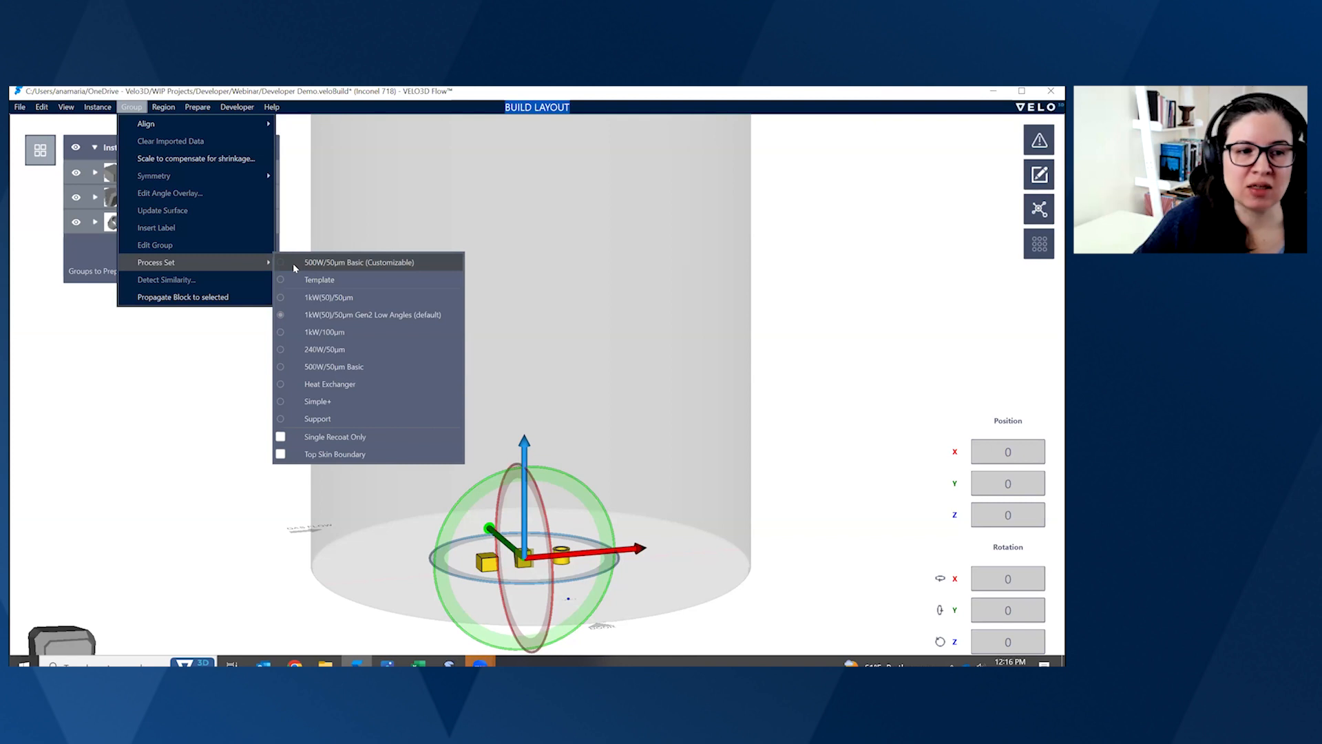
{"action": "left_click", "coordinate": [358, 262]}
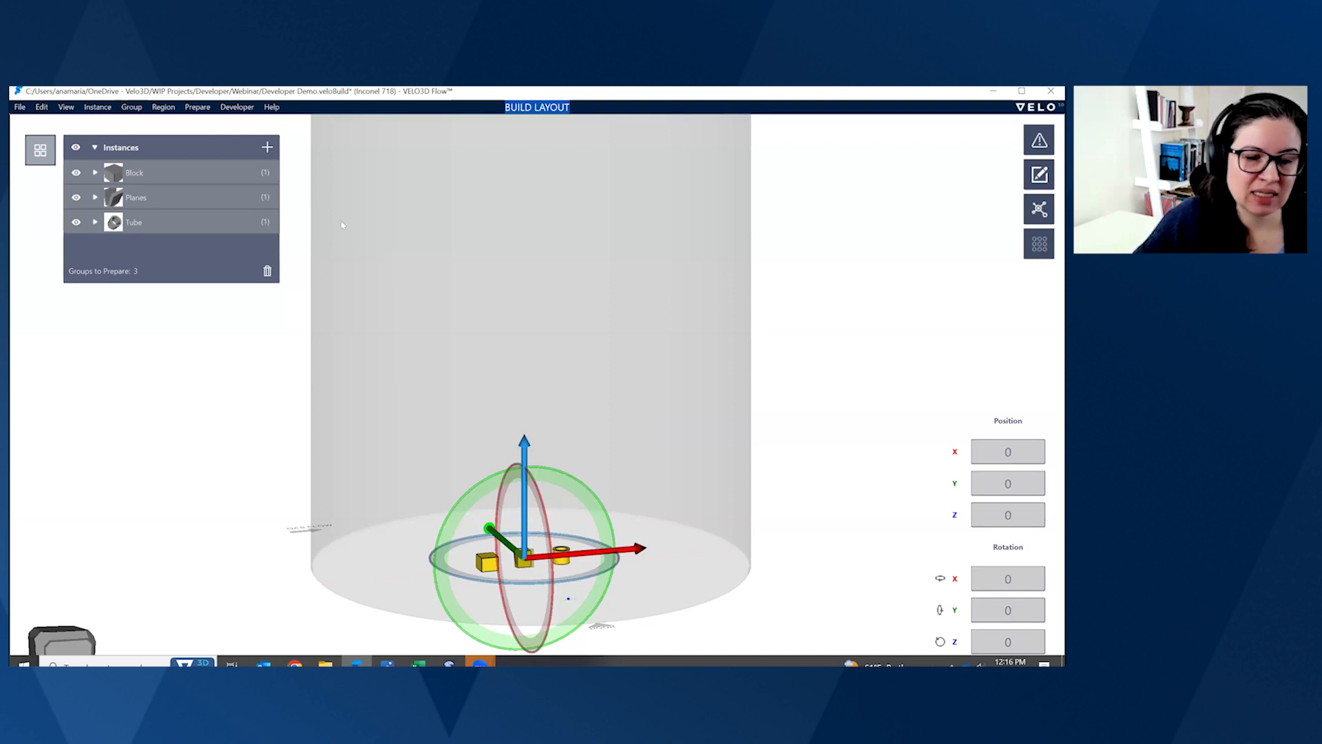
- Open the parameter sets of the three parts for editing and examine the Core area fill and laser parameters
{"action": "left_click", "coordinate": [245, 108]}
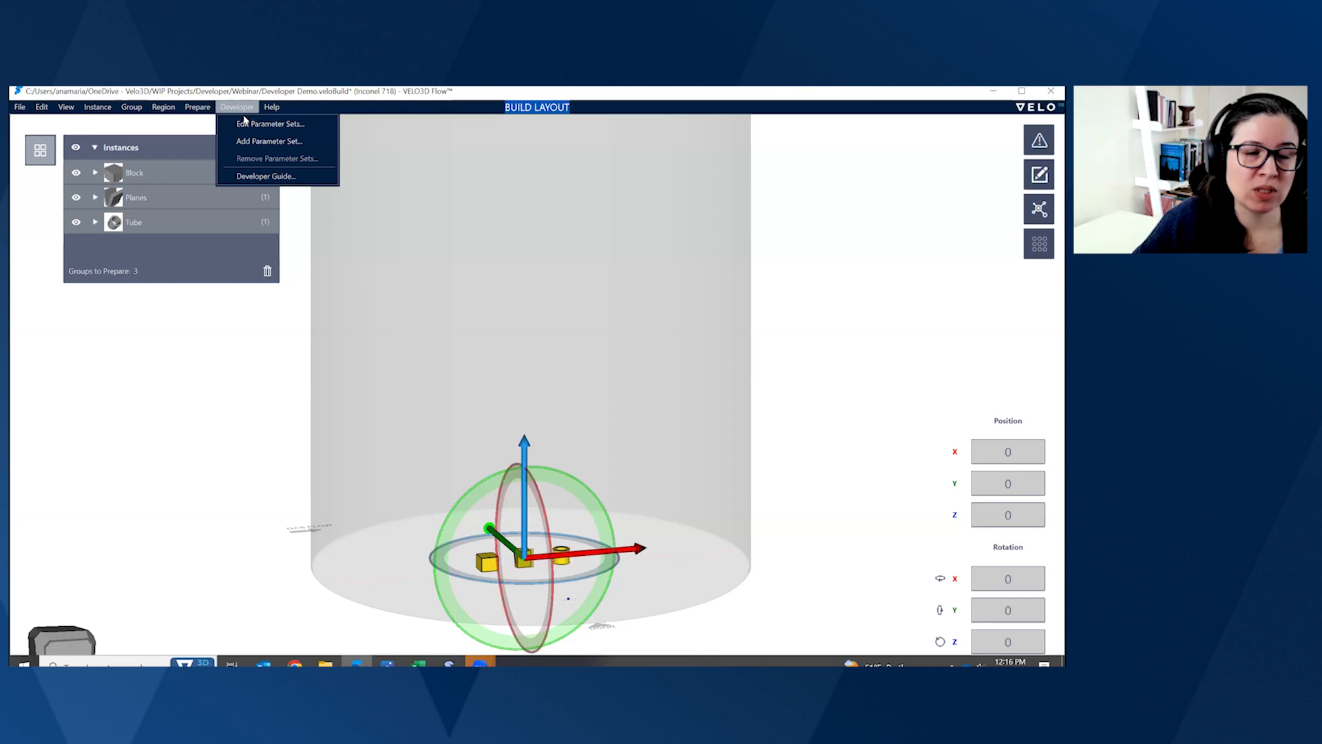
{"action": "left_click", "coordinate": [245, 125]}
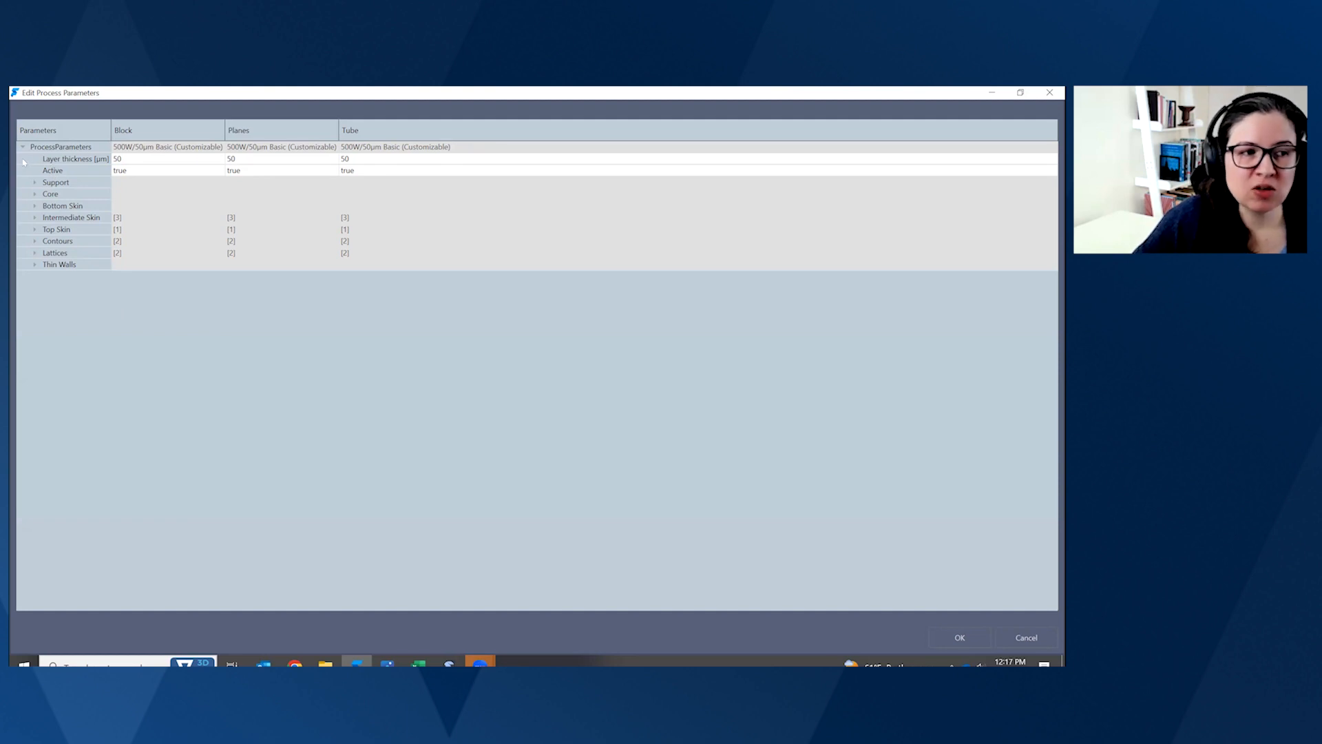
{"action": "mouse_move", "coordinate": [18, 159]}
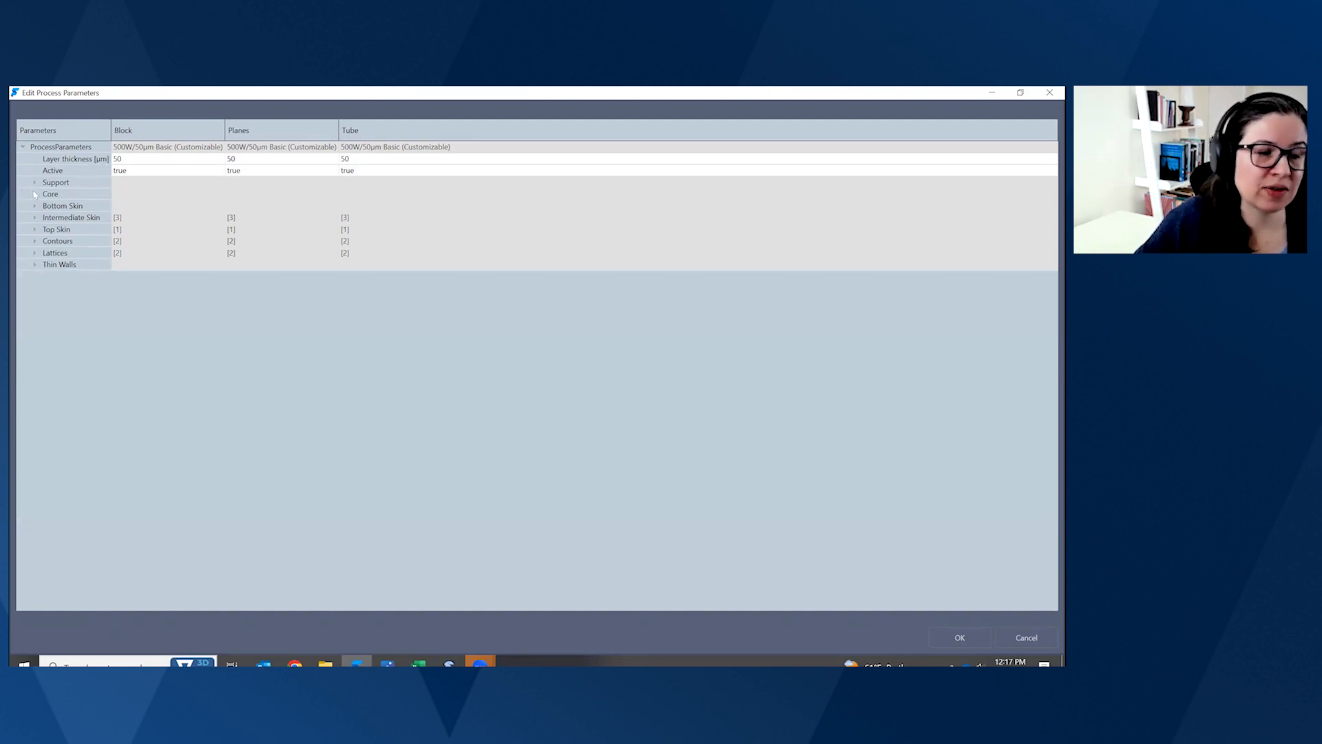
{"action": "left_click", "coordinate": [35, 194]}
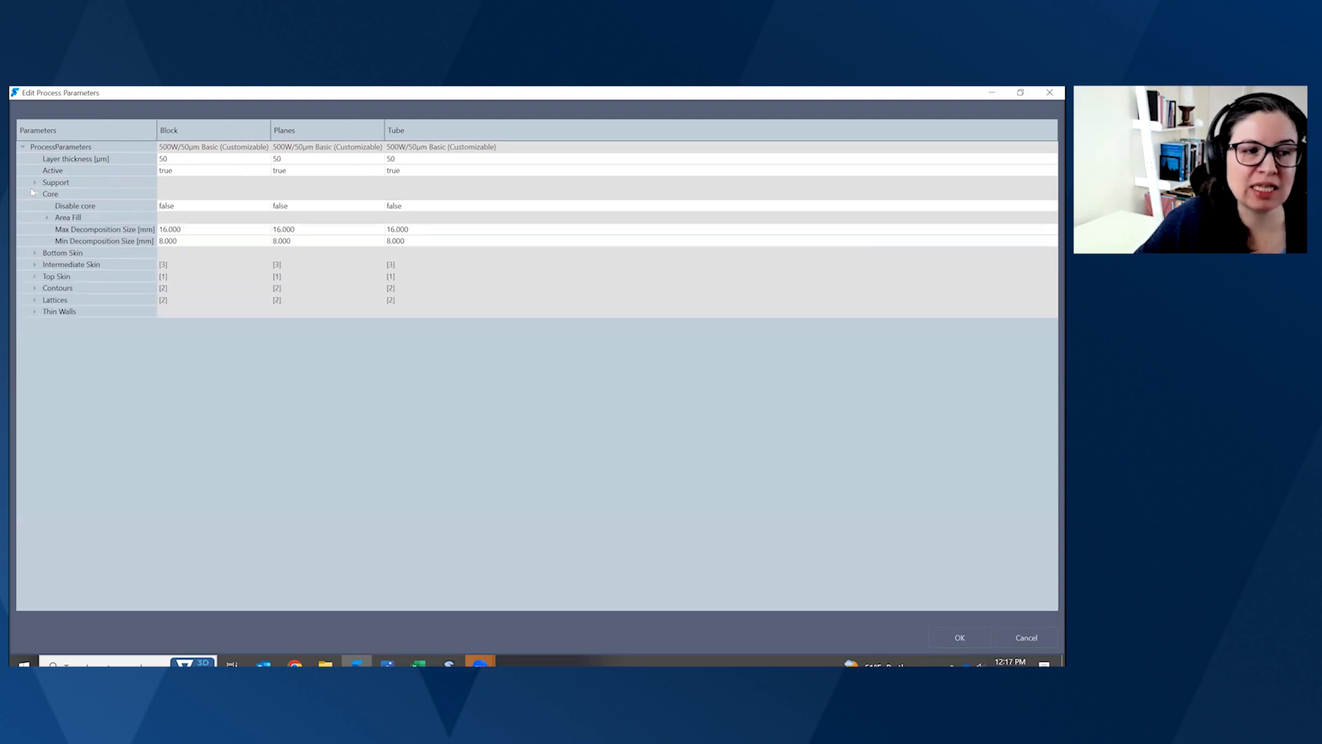
{"action": "left_click", "coordinate": [46, 218]}
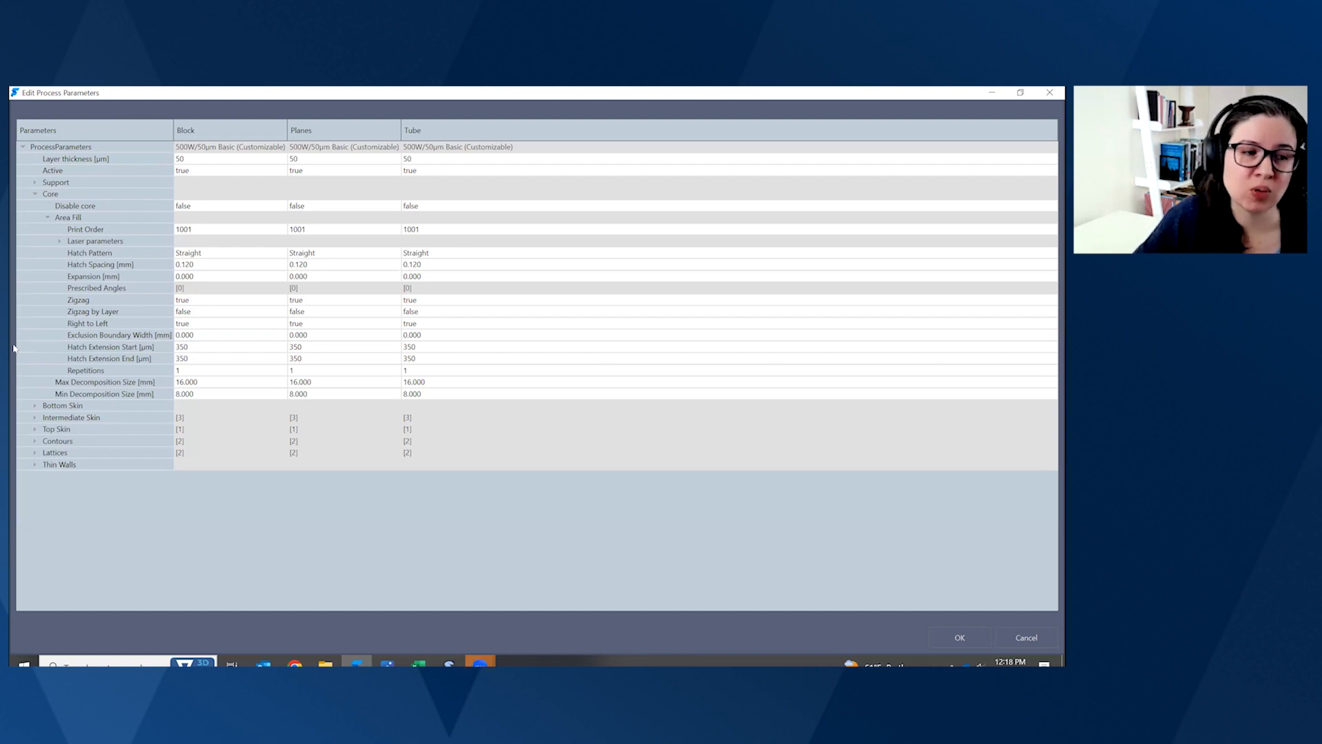
{"action": "left_click", "coordinate": [59, 241]}
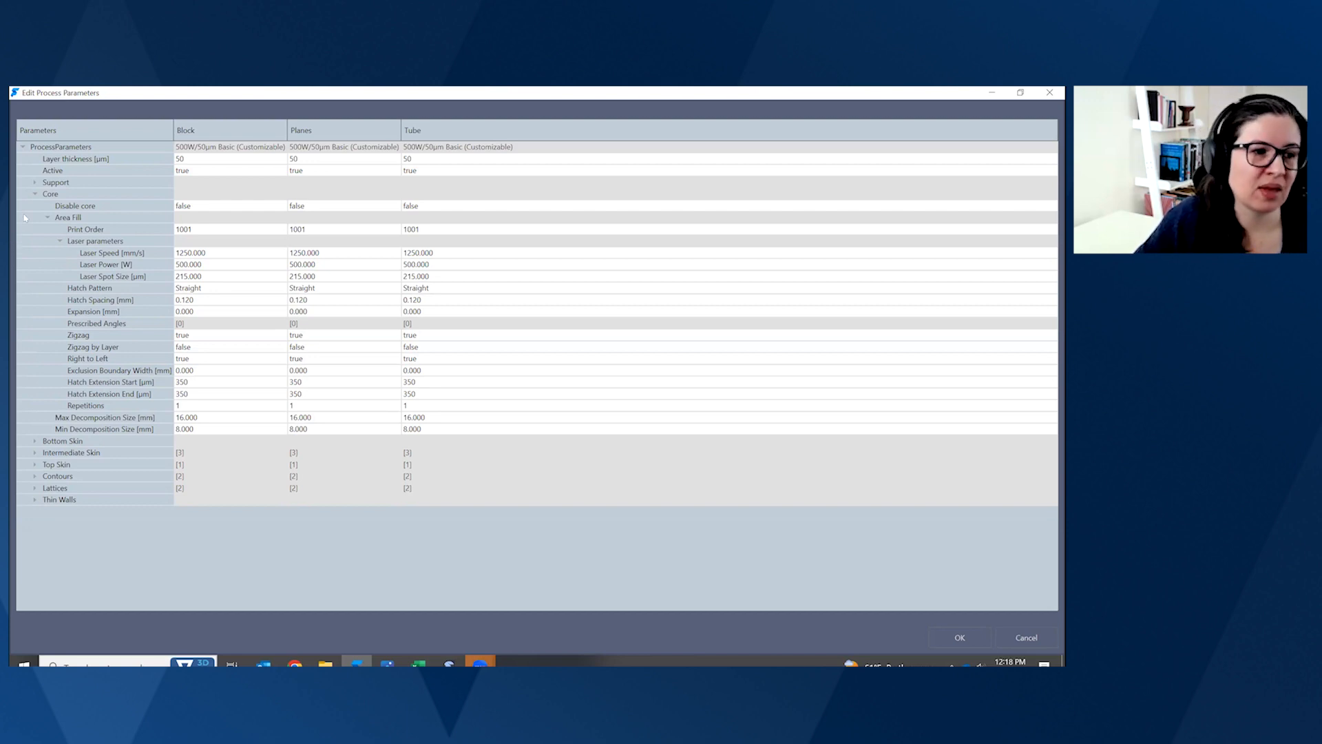
{"action": "left_click", "coordinate": [34, 194]}
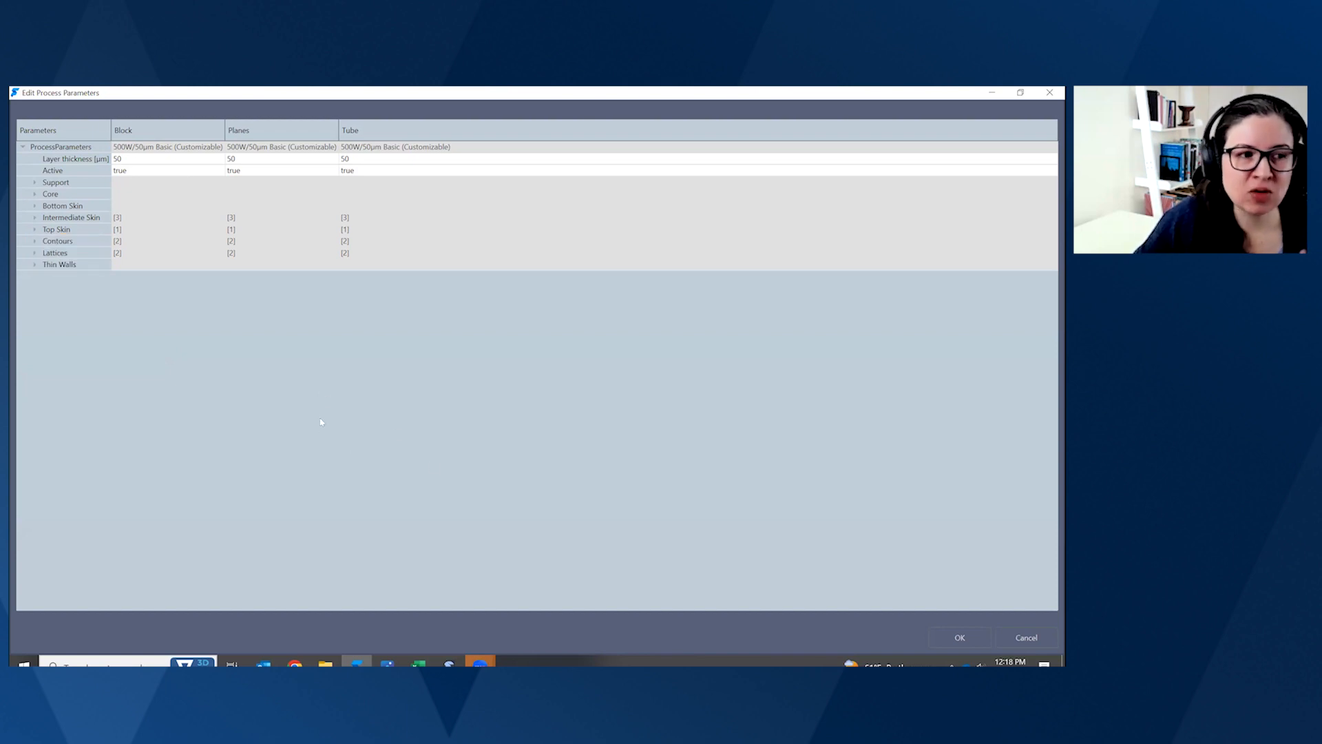
- Consult the Process structure.PNG diagram in the image viewer and examine the matching Top Skin angle setpoint and offset parameters
{"action": "left_click", "coordinate": [385, 662]}
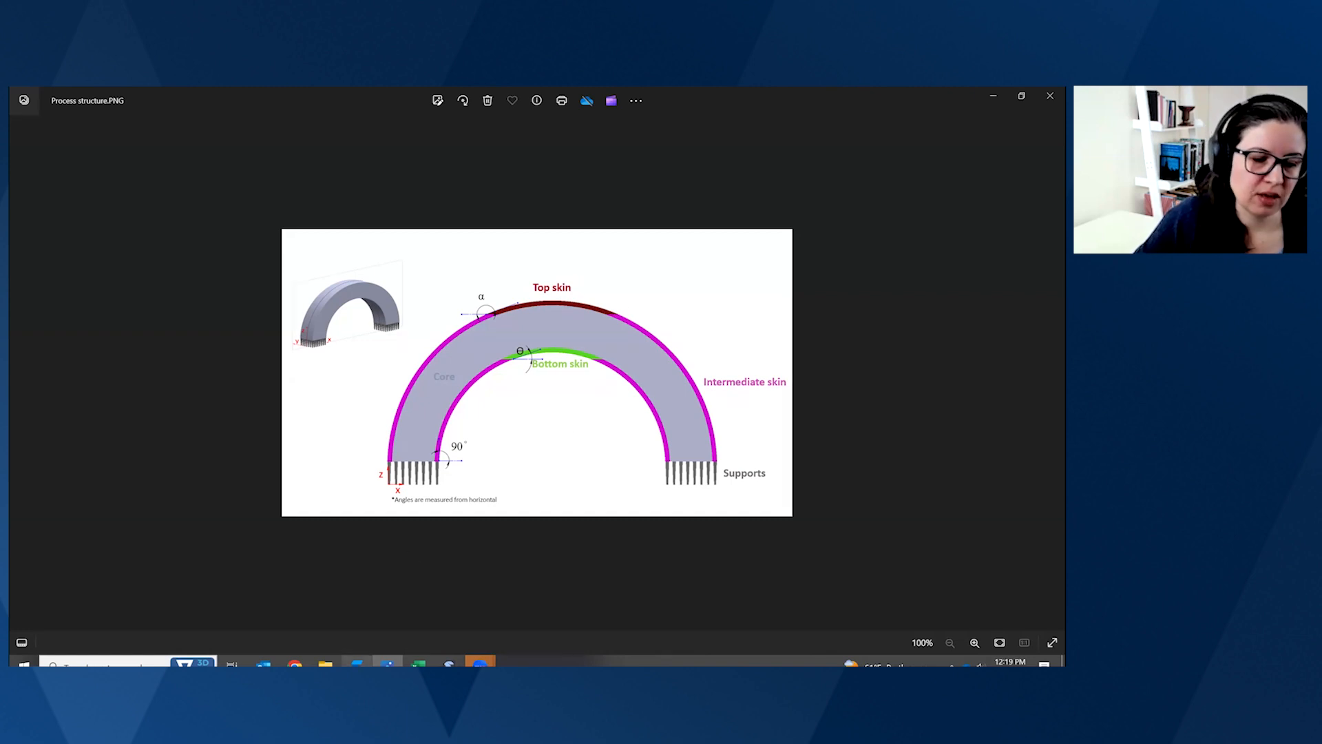
{"action": "key", "text": "alt+Tab"}
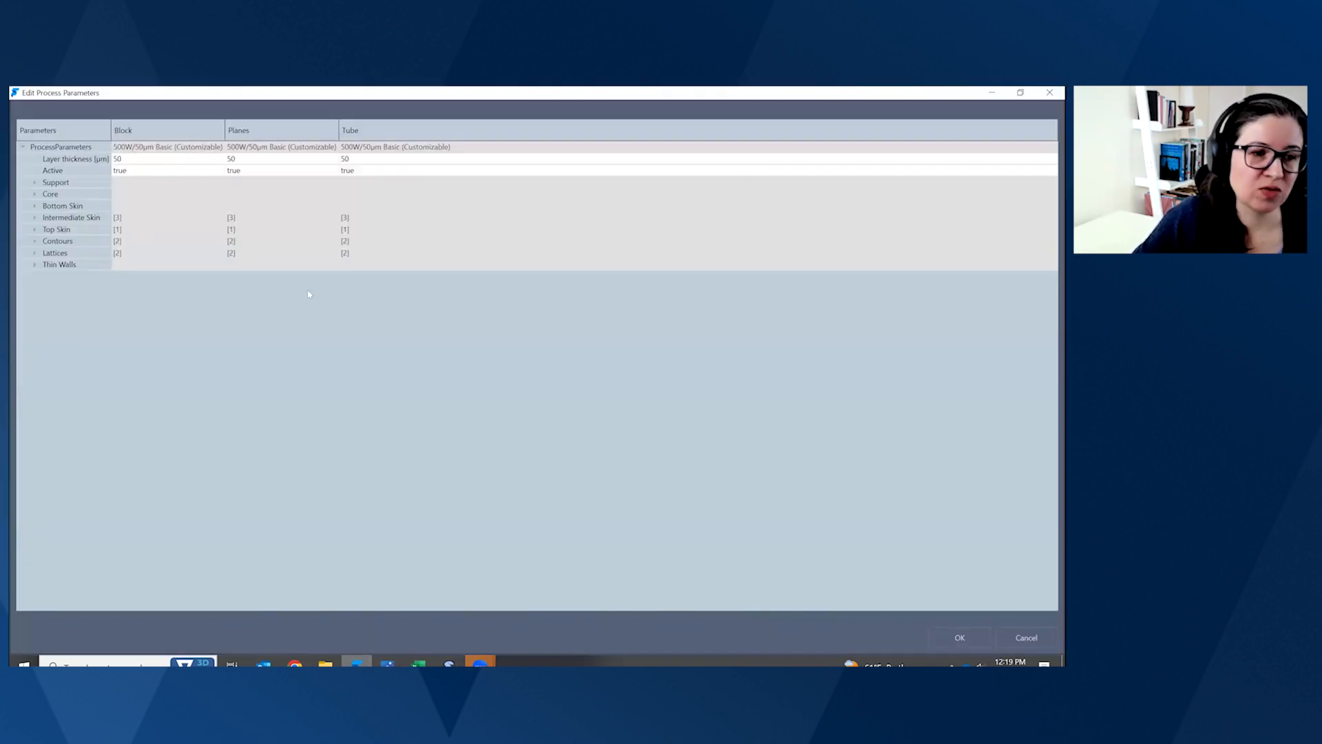
{"action": "left_click", "coordinate": [33, 230]}
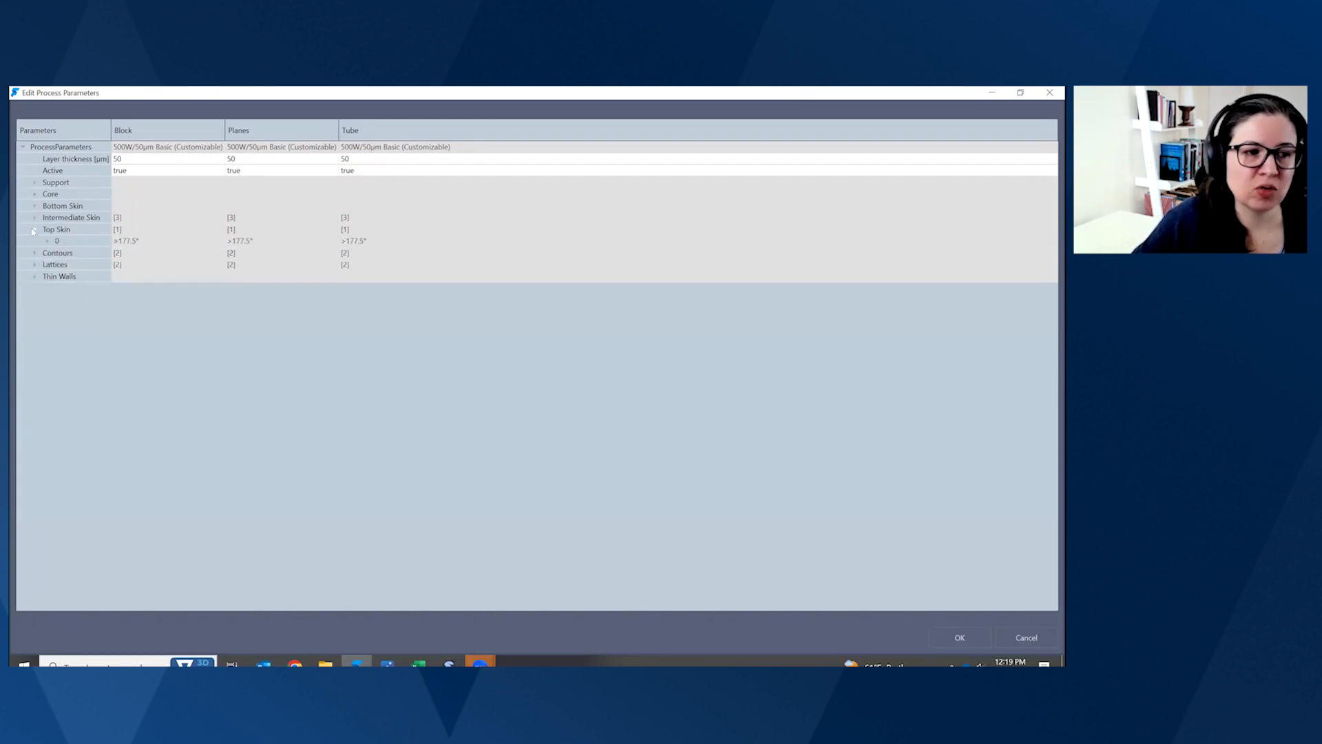
{"action": "left_click", "coordinate": [45, 241]}
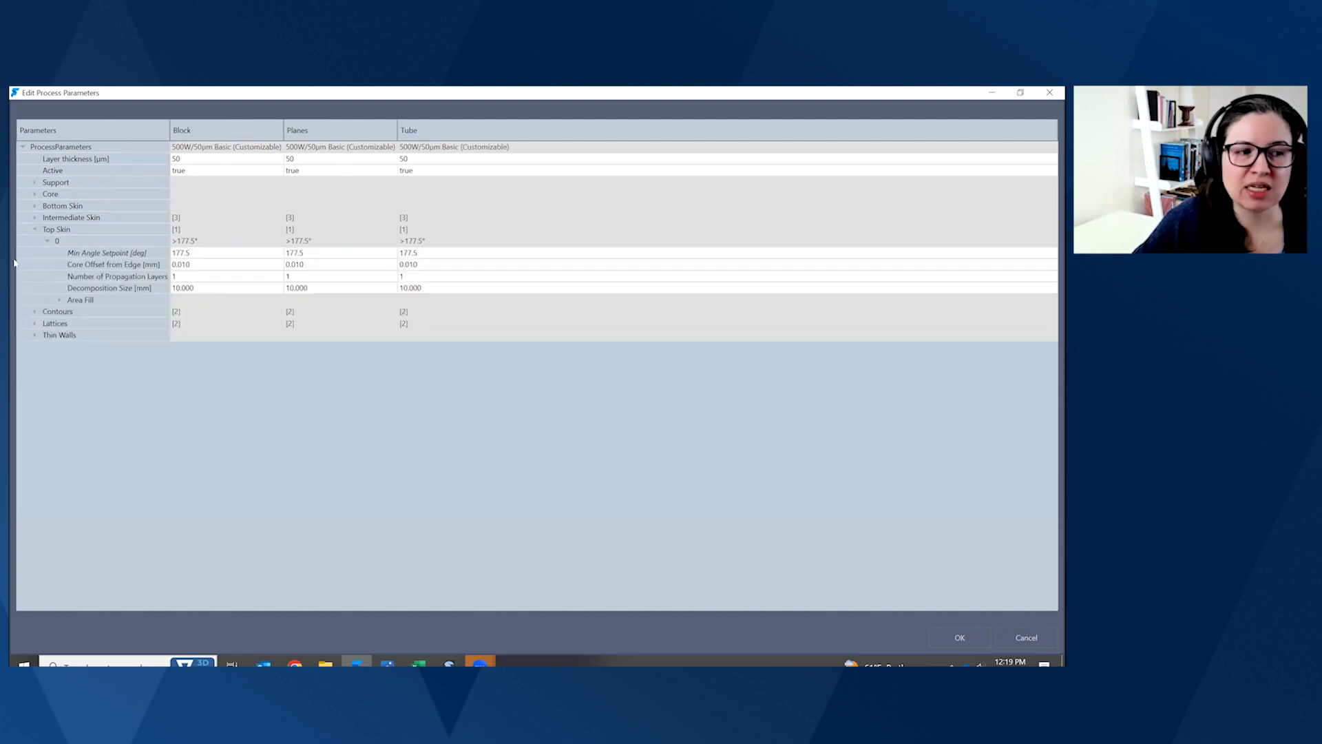
{"action": "left_click", "coordinate": [34, 230]}
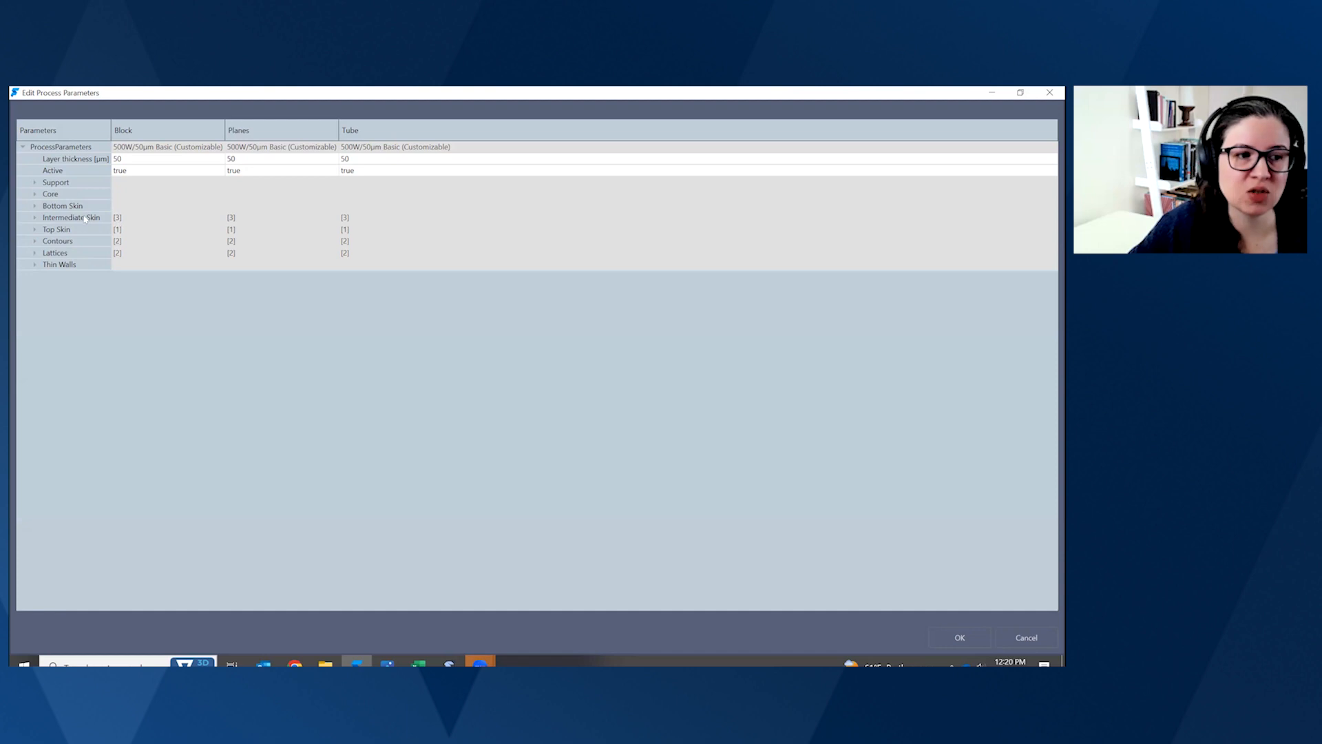
- Examine the angle ranges of the Intermediate Skin and the area fill parameters of the Top Skin
{"action": "left_click", "coordinate": [34, 218]}
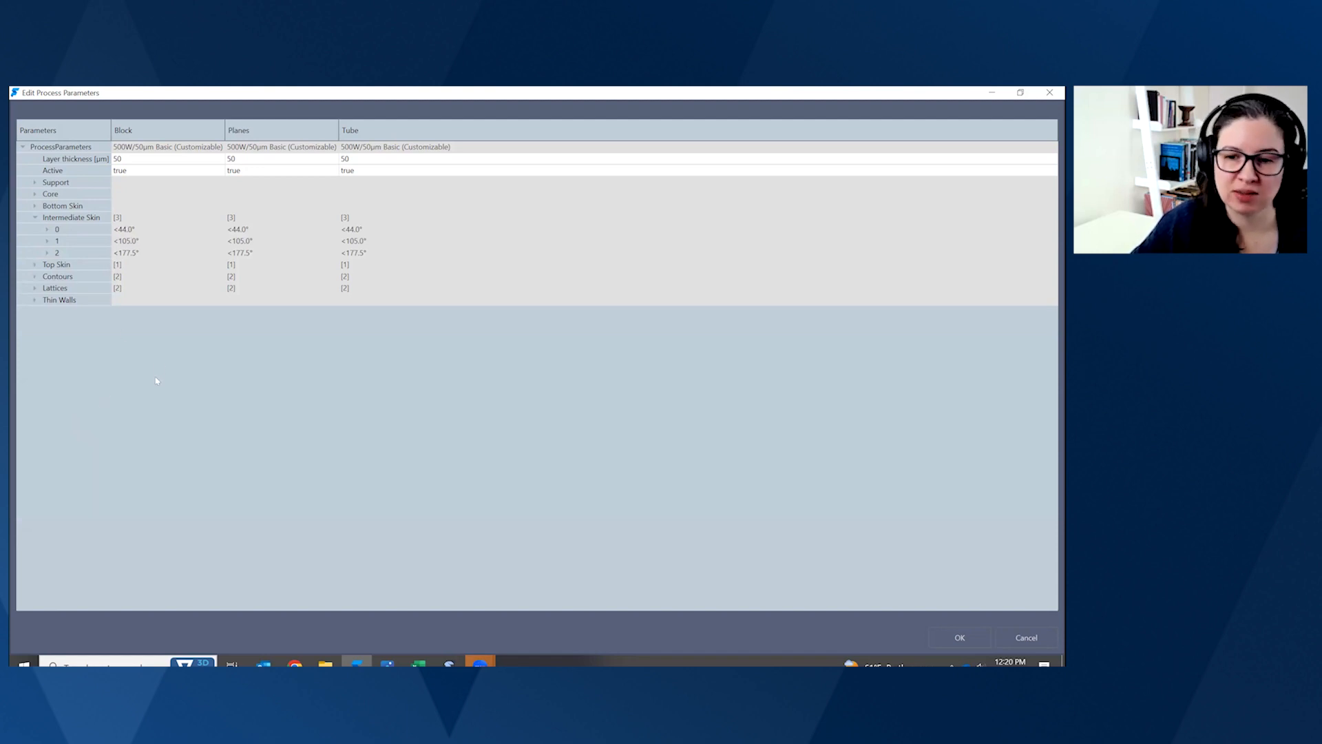
{"action": "left_click", "coordinate": [33, 218]}
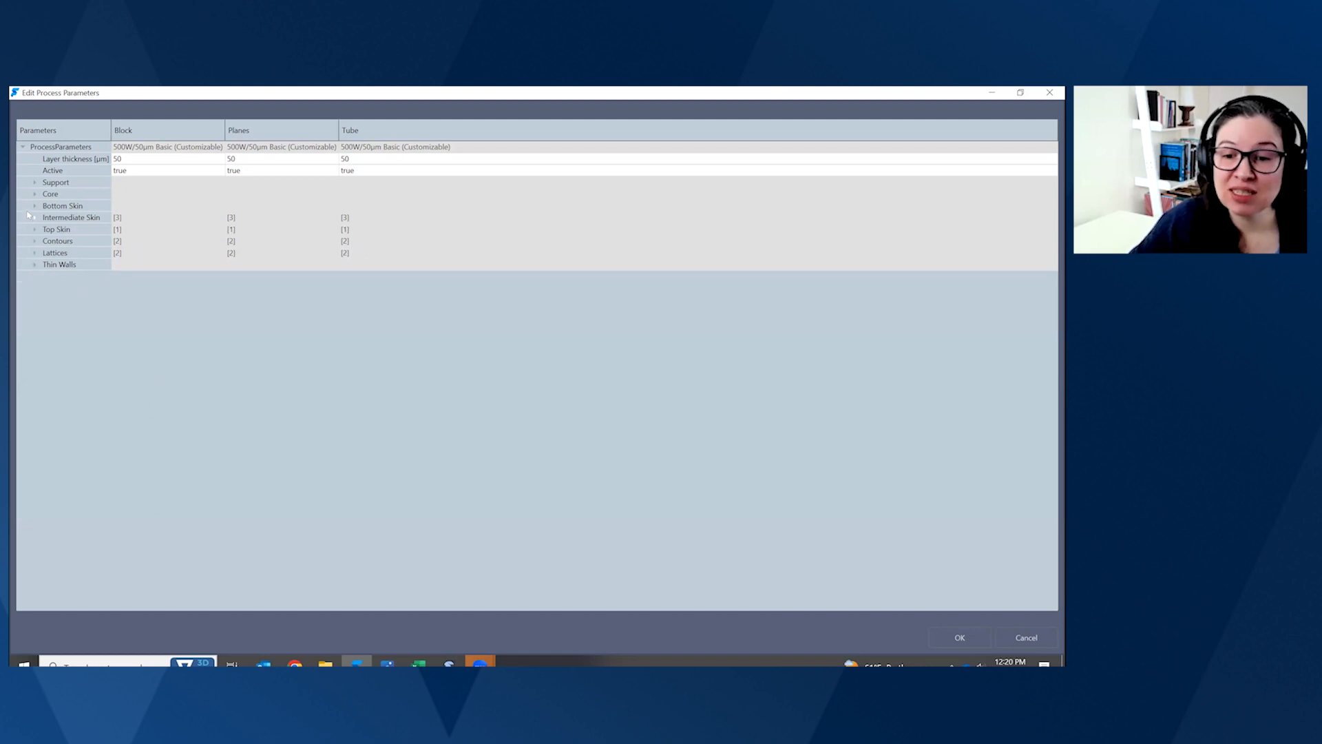
{"action": "left_click", "coordinate": [33, 217]}
{"action": "left_click", "coordinate": [33, 218]}
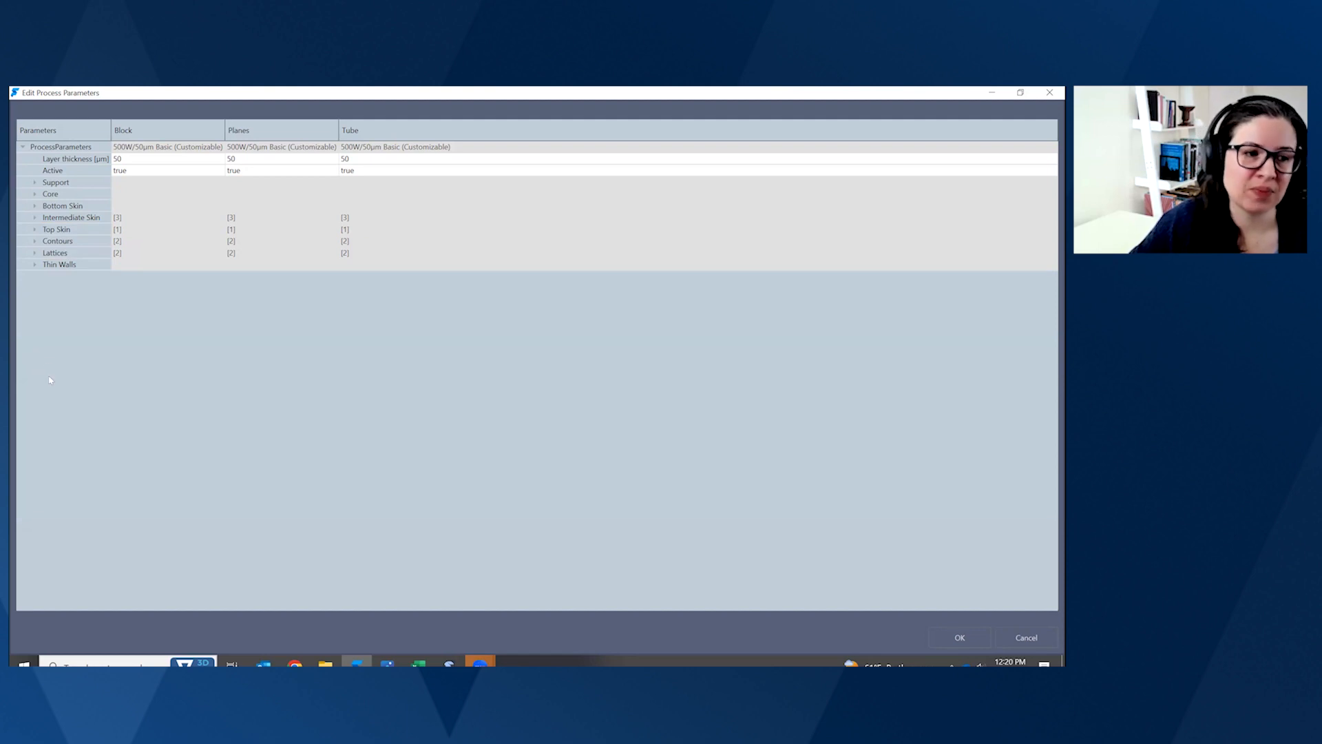
{"action": "left_click", "coordinate": [33, 230]}
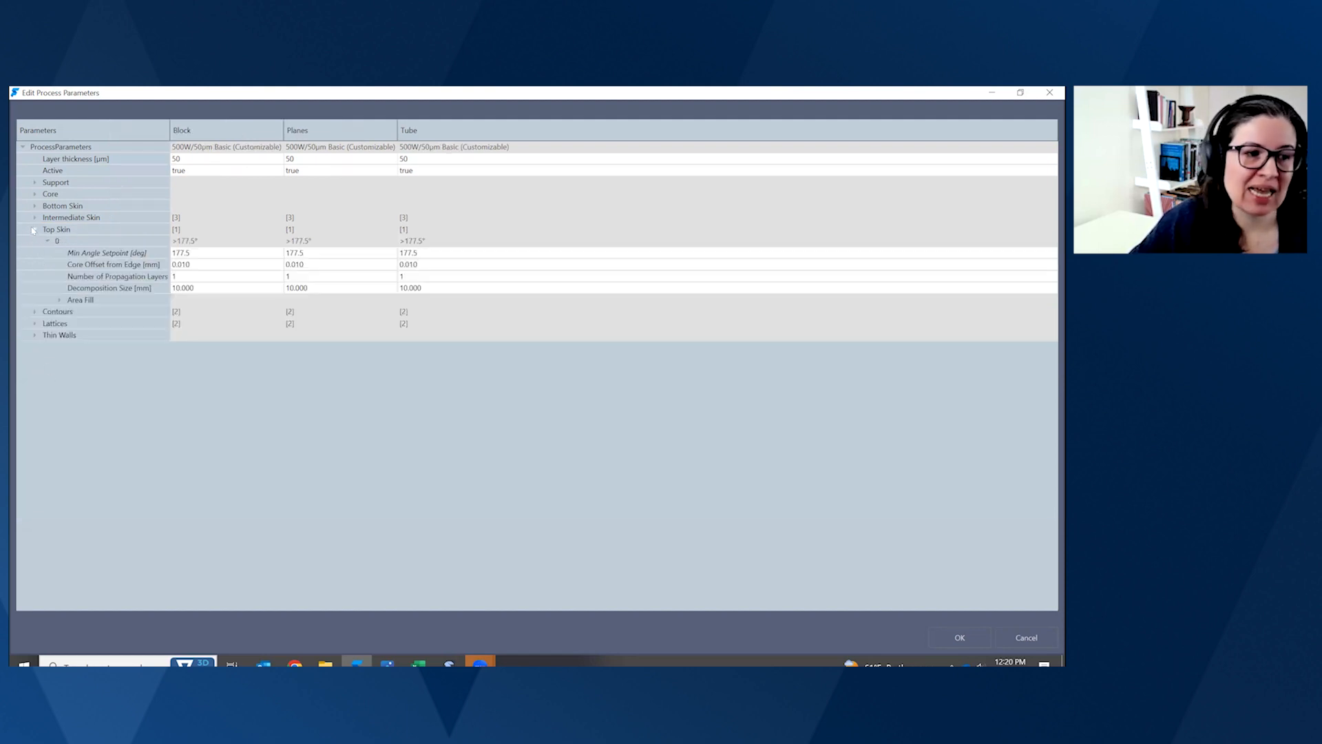
{"action": "left_click", "coordinate": [59, 300]}
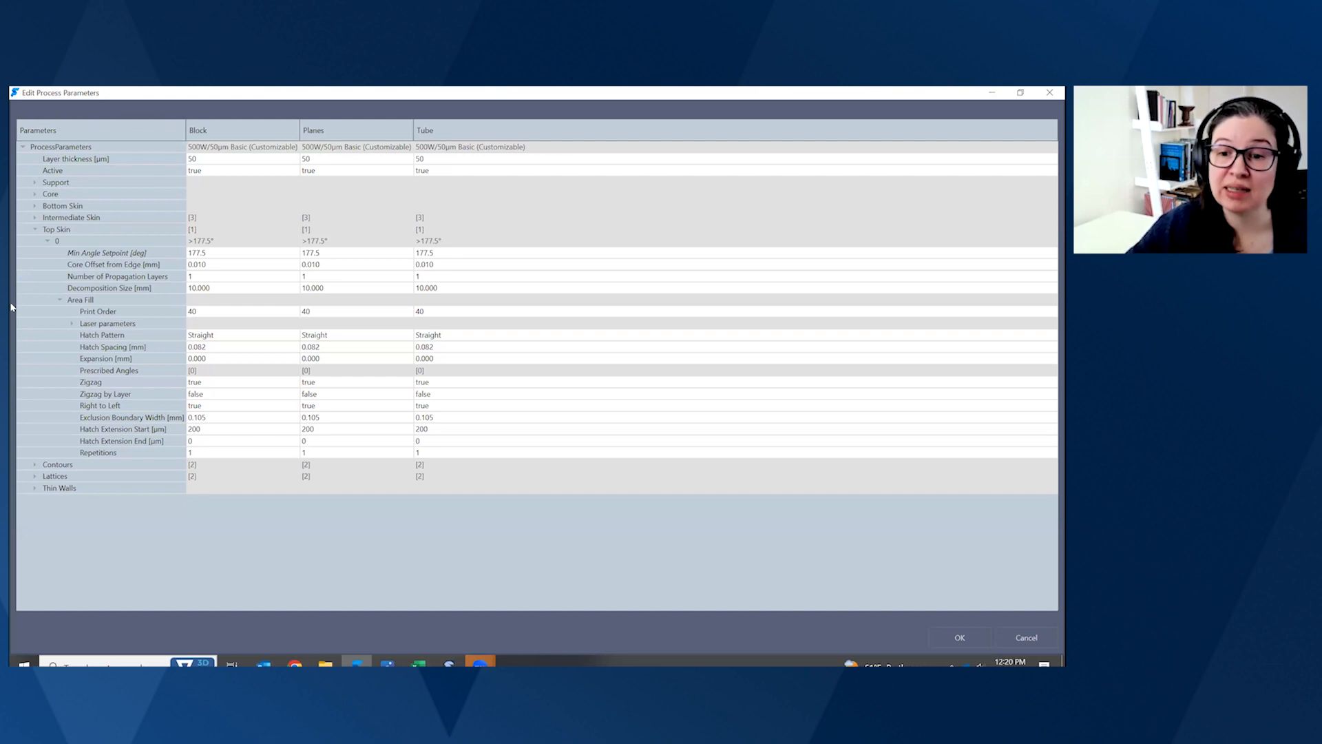
{"action": "left_click", "coordinate": [33, 229]}
- Examine the maximum angle, core offset and contour labels of the Intermediate Skin range below 105°
{"action": "left_click", "coordinate": [35, 218]}
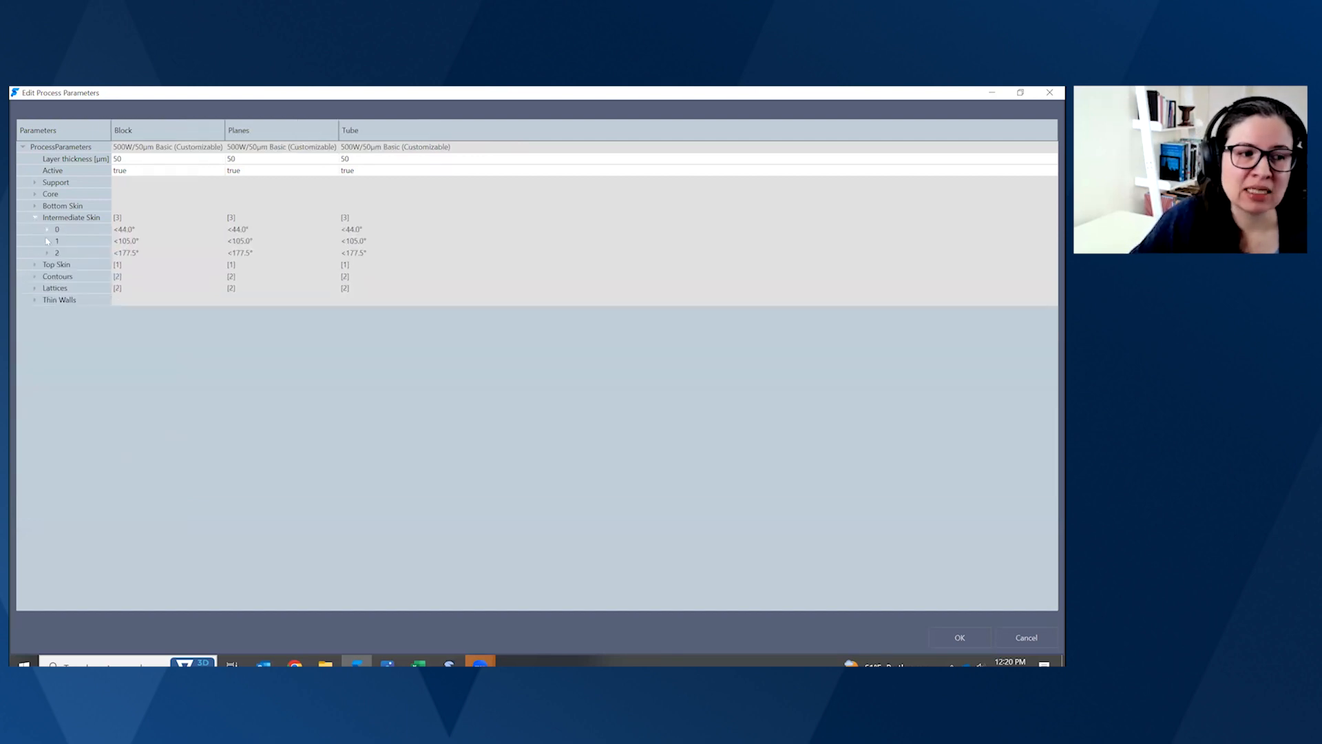
{"action": "left_click", "coordinate": [47, 241]}
{"action": "left_click", "coordinate": [55, 276]}
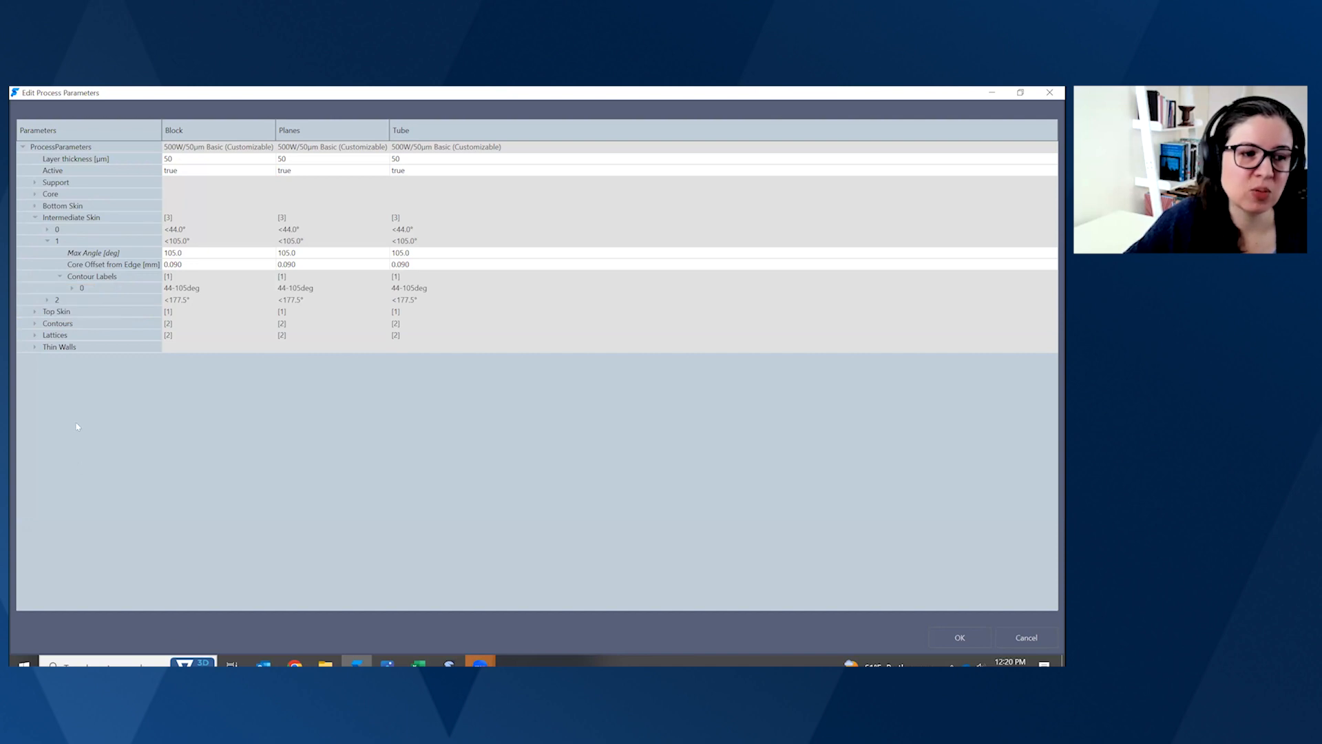
- Examine the fill and laser parameters of the 44-105deg contour, and collapse the Contours and Intermediate Skin groups
{"action": "left_click", "coordinate": [36, 324]}
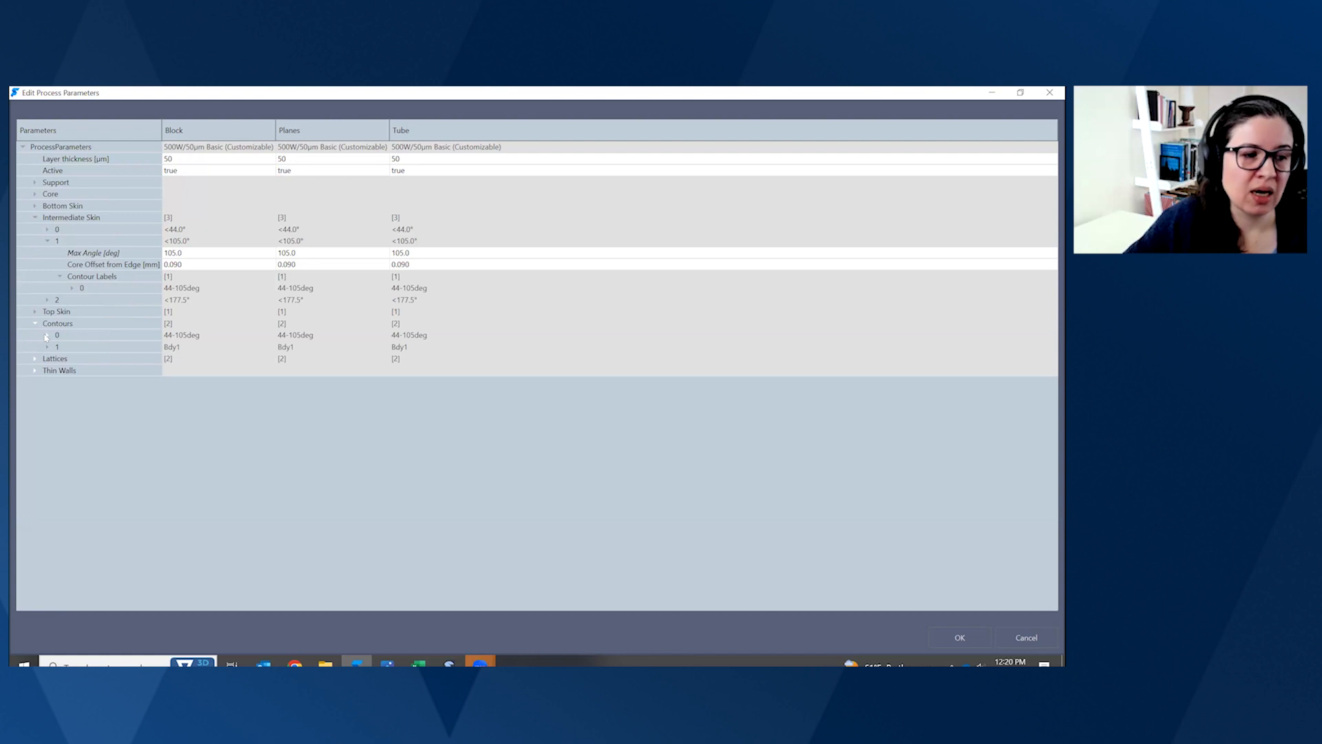
{"action": "left_click", "coordinate": [47, 335]}
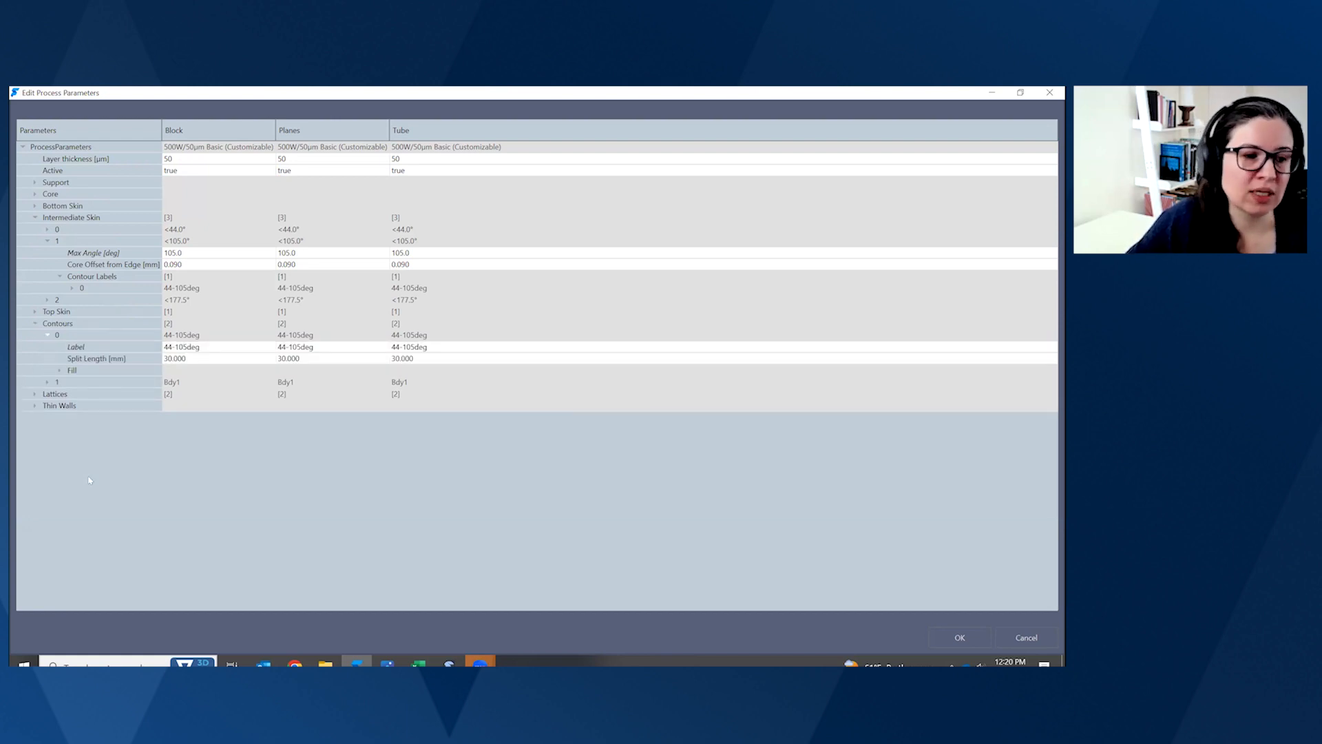
{"action": "left_click", "coordinate": [60, 370]}
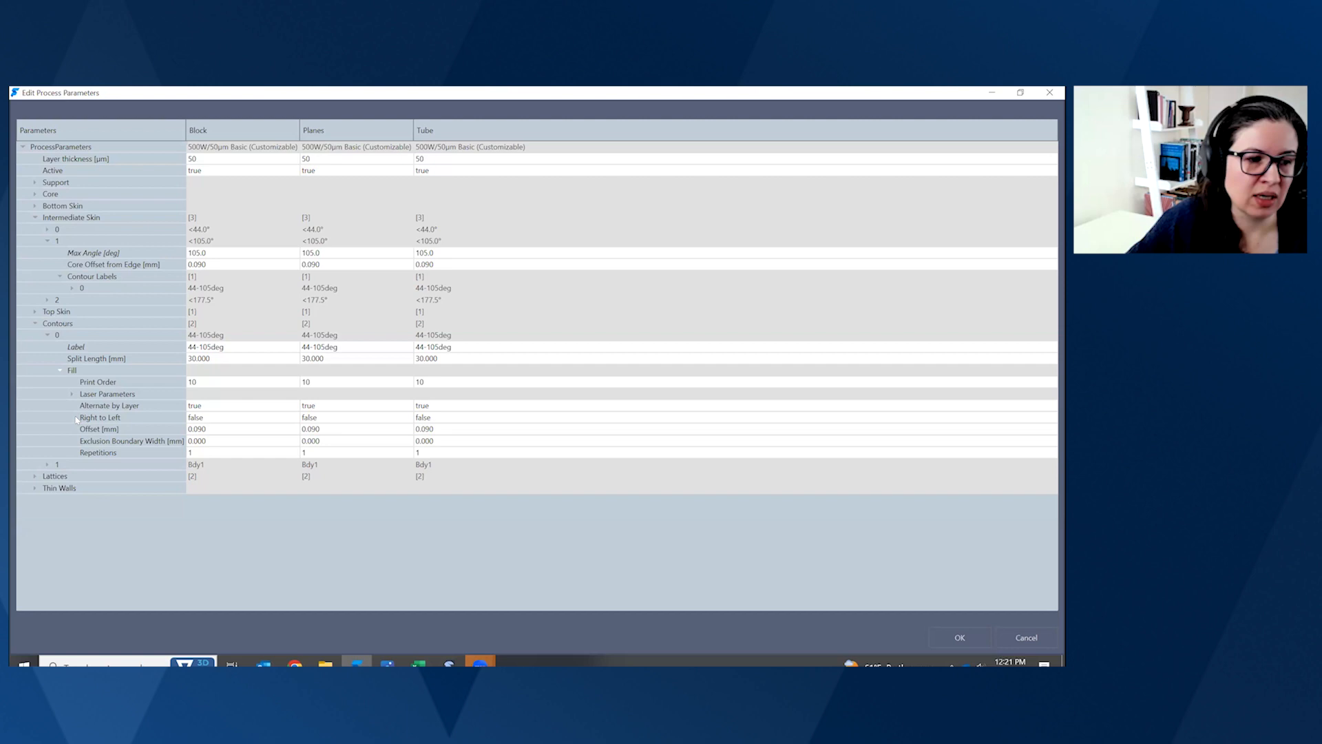
{"action": "left_click", "coordinate": [72, 394]}
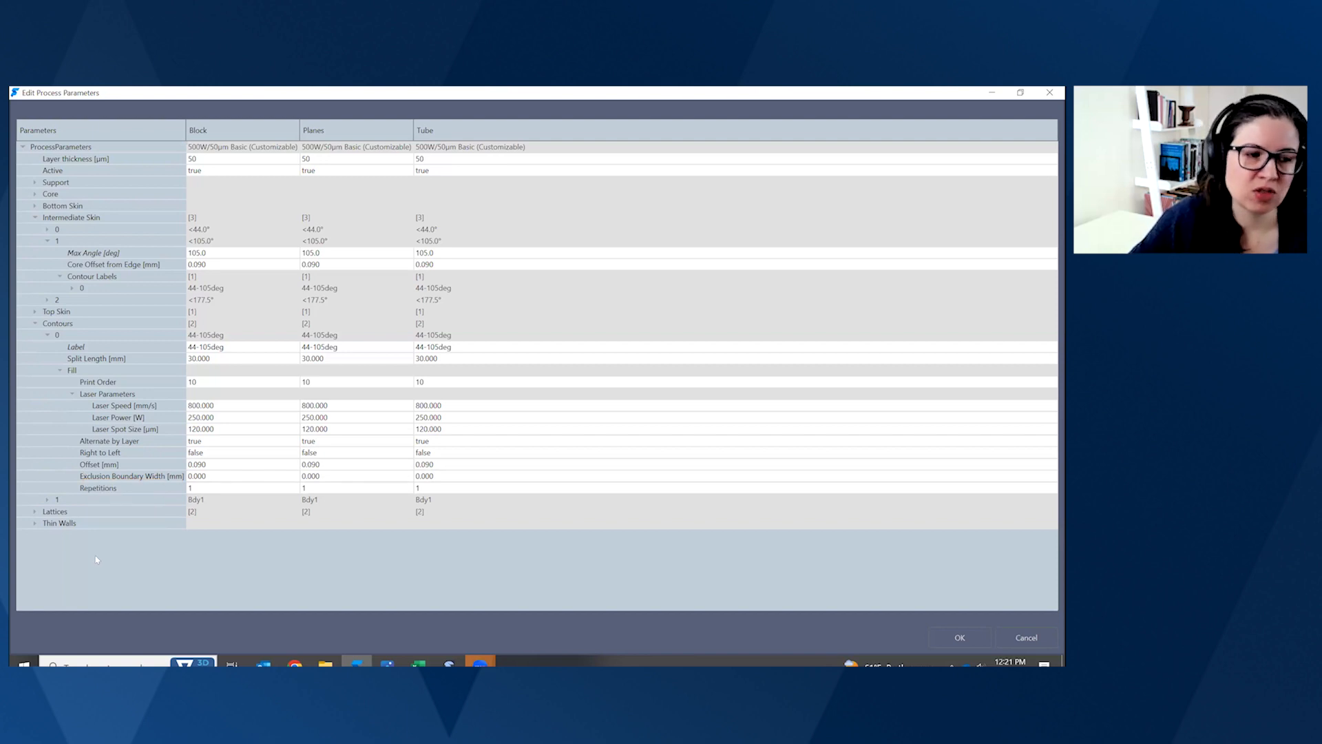
{"action": "left_click", "coordinate": [36, 324]}
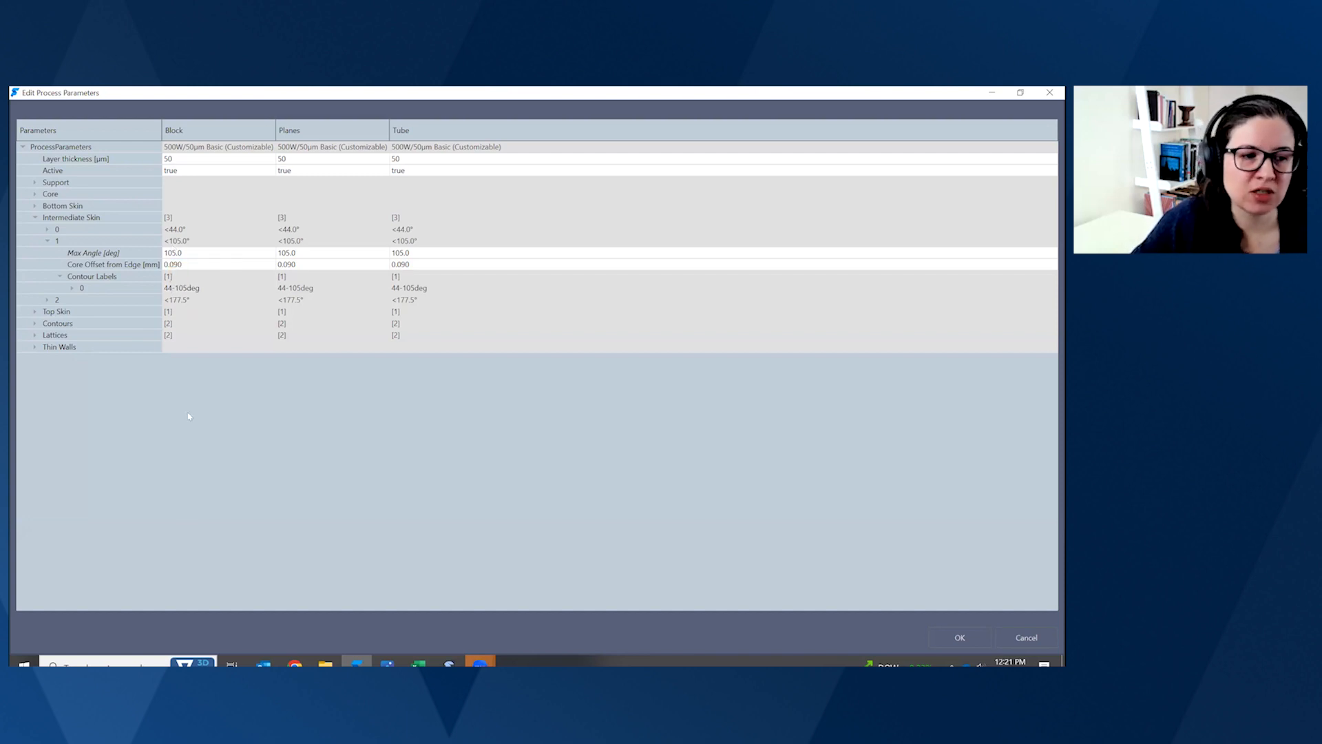
{"action": "left_click", "coordinate": [48, 241]}
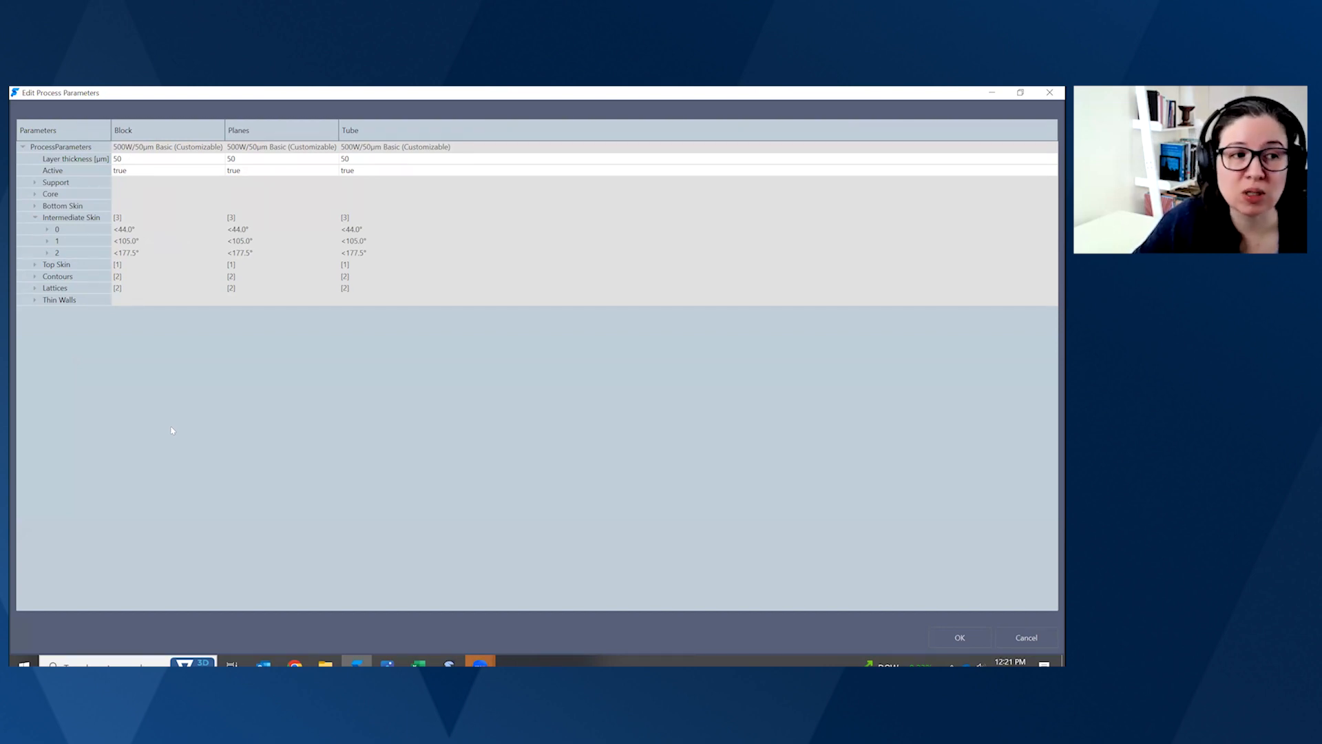
{"action": "left_click", "coordinate": [35, 218]}
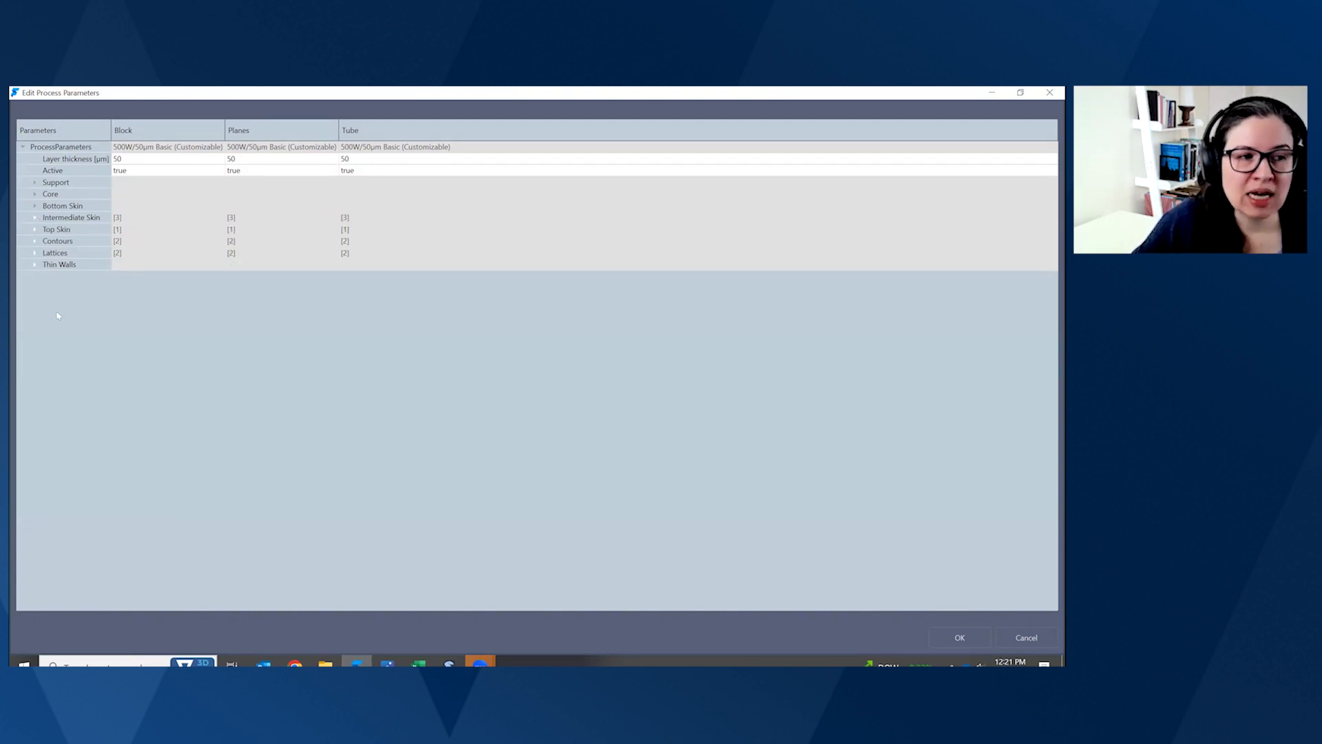
- Examine the size ranges defined for the support beams, lattices and thin walls
{"action": "left_click", "coordinate": [34, 182]}
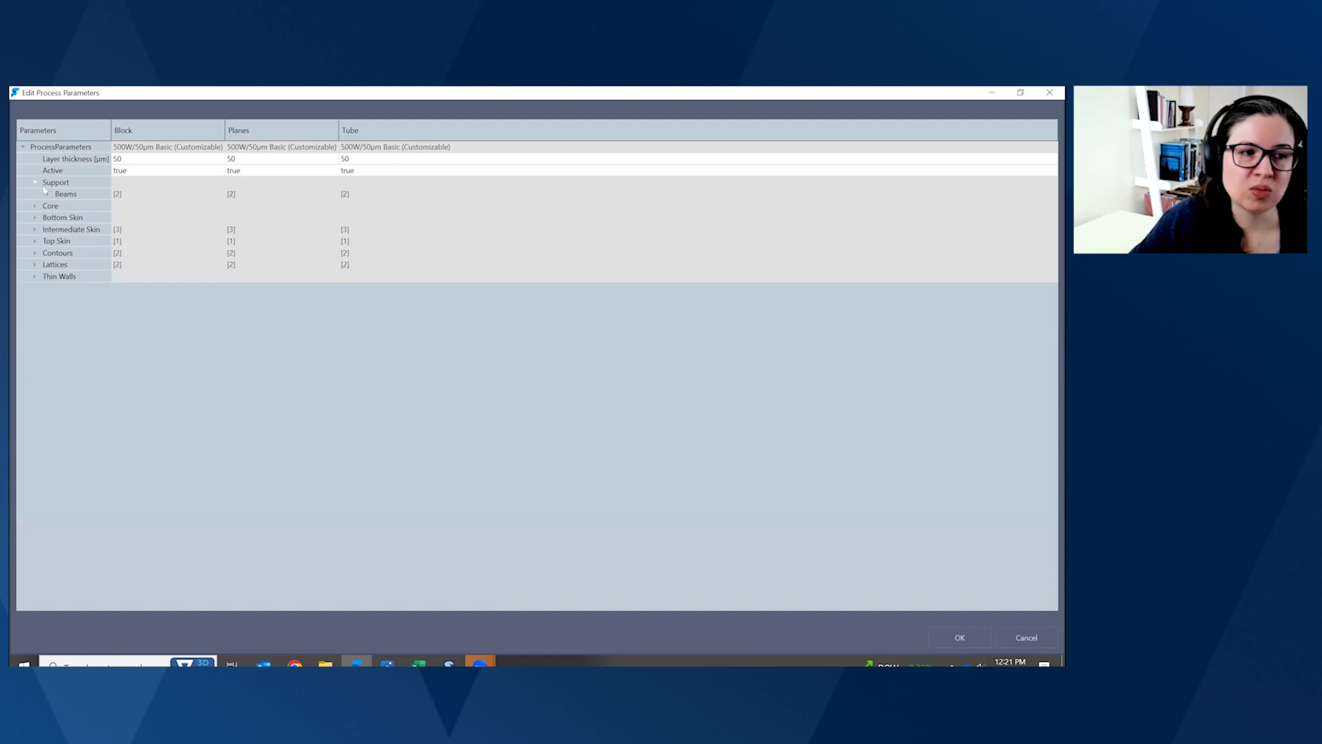
{"action": "left_click", "coordinate": [47, 194]}
{"action": "left_click", "coordinate": [35, 289]}
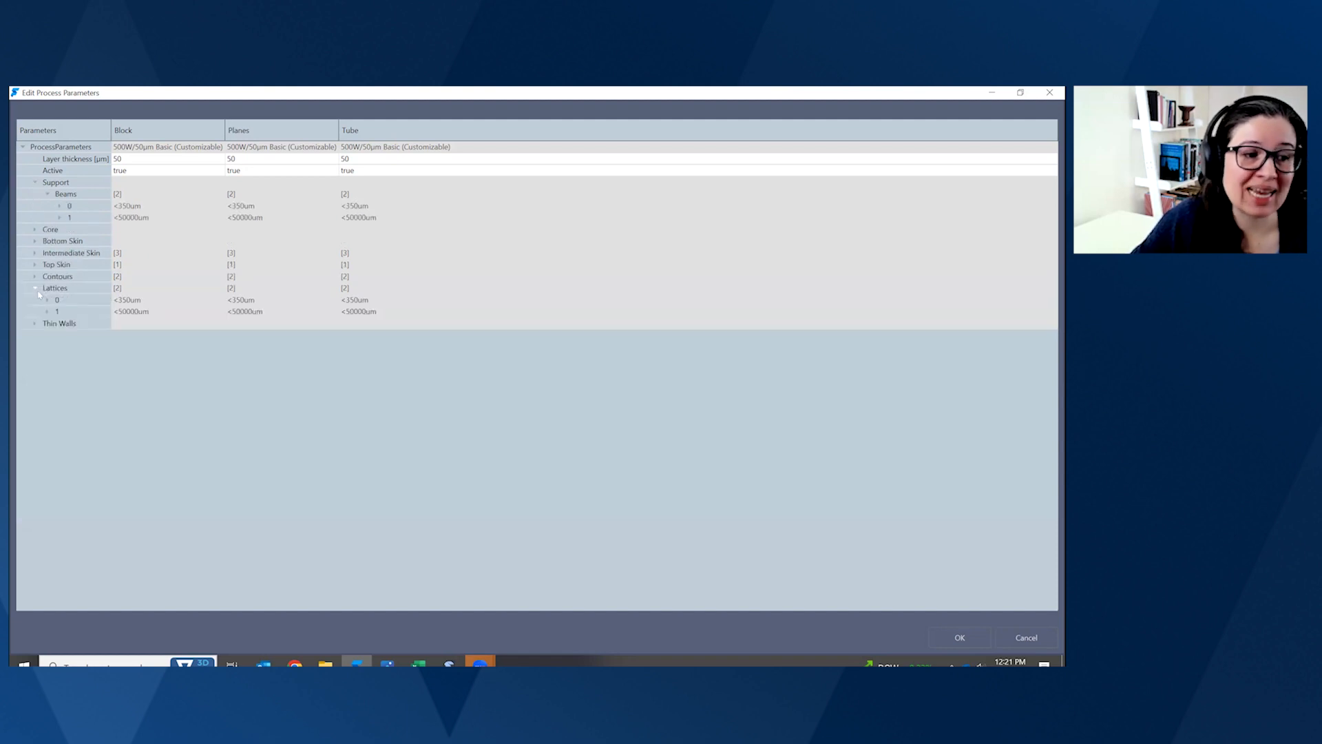
{"action": "left_click", "coordinate": [36, 324]}
{"action": "left_click", "coordinate": [47, 336]}
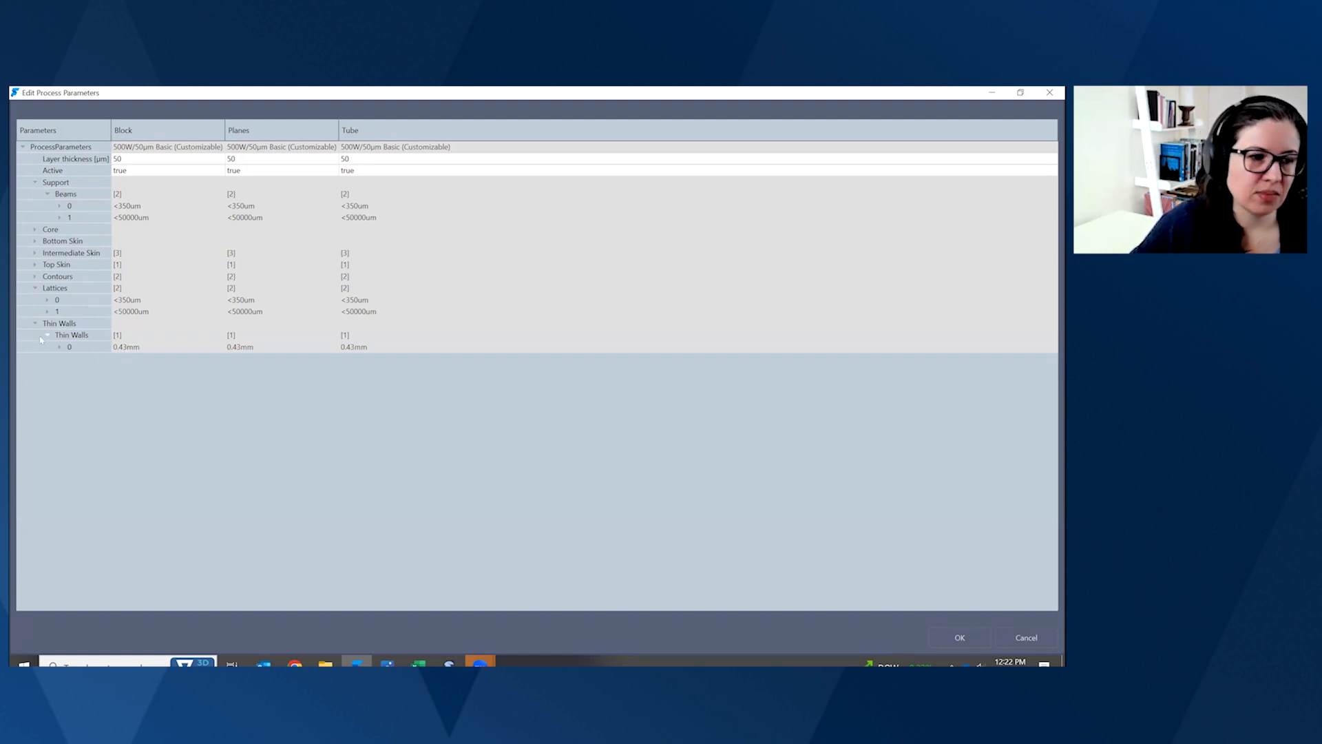
- Collapse the Support, Lattices and Thin Walls groups and examine the area fill parameters of the Core
{"action": "left_click", "coordinate": [33, 183]}
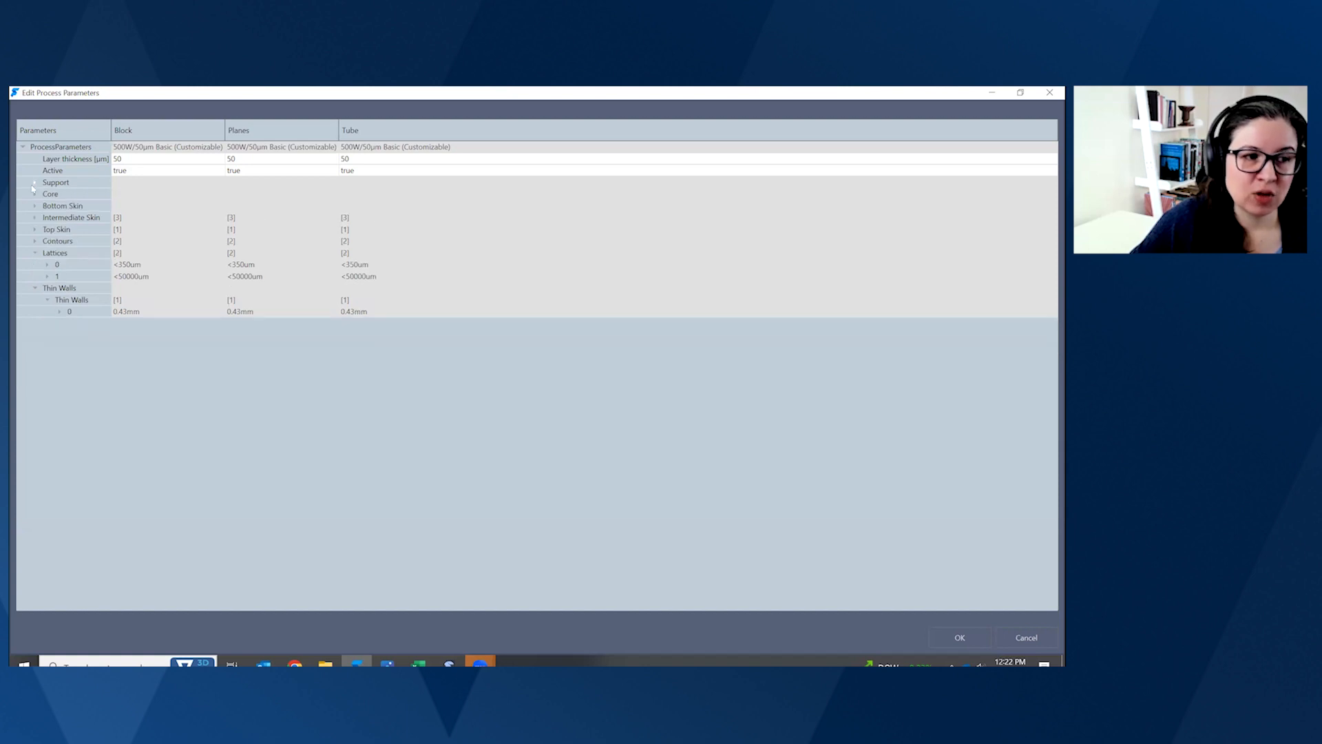
{"action": "left_click", "coordinate": [34, 253]}
{"action": "left_click", "coordinate": [34, 265]}
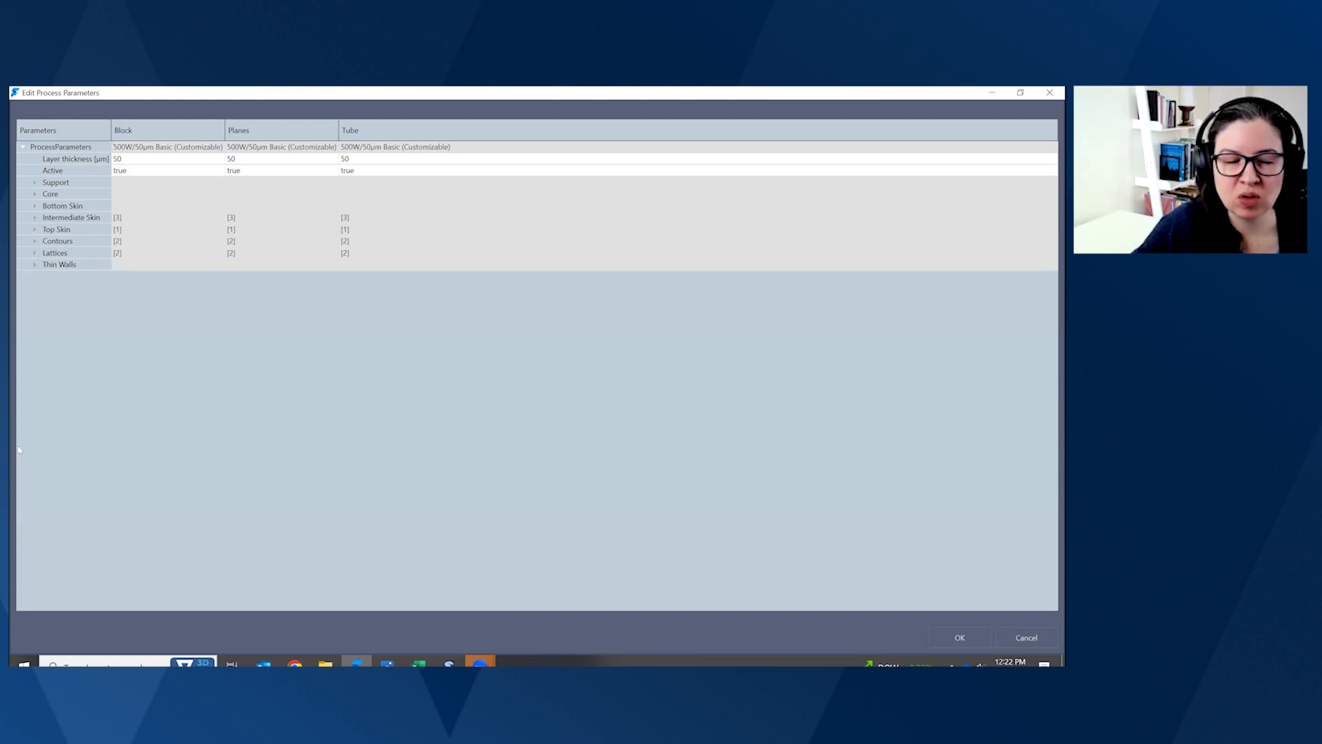
{"action": "left_click", "coordinate": [34, 194]}
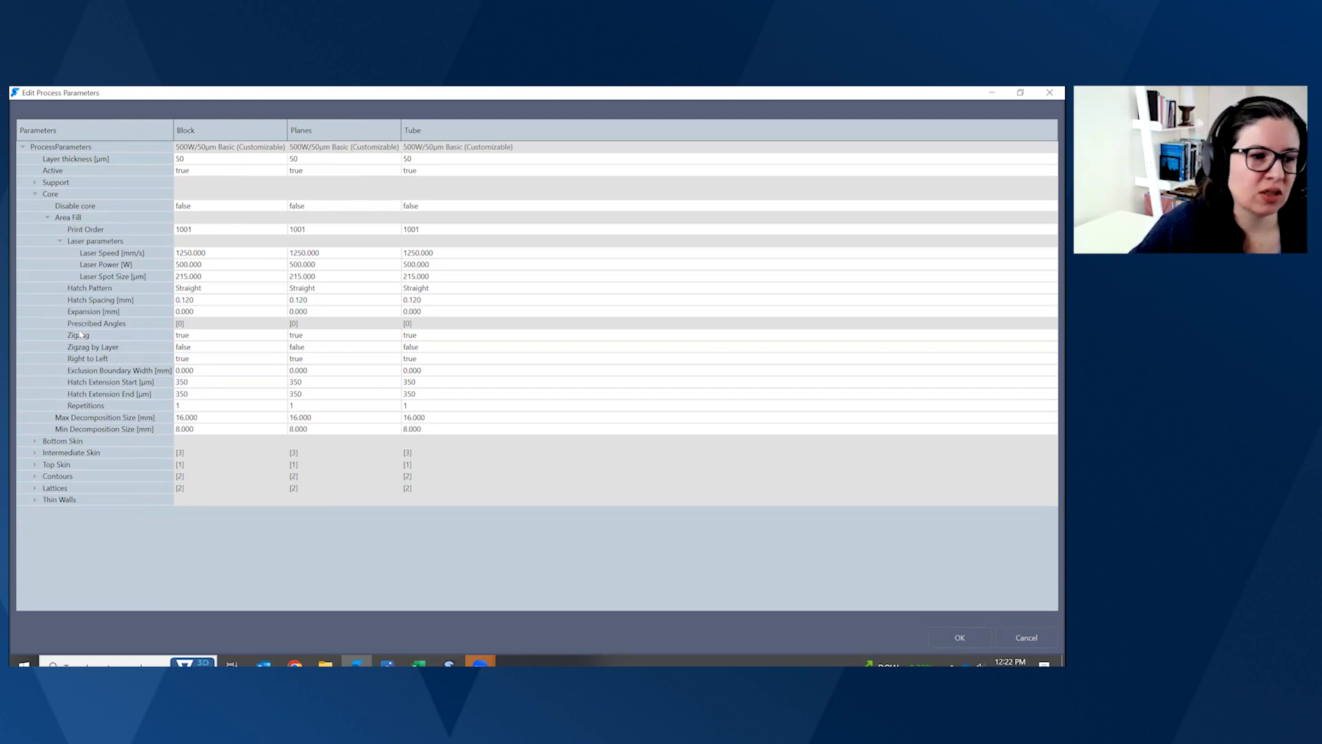
{"action": "mouse_move", "coordinate": [87, 302]}
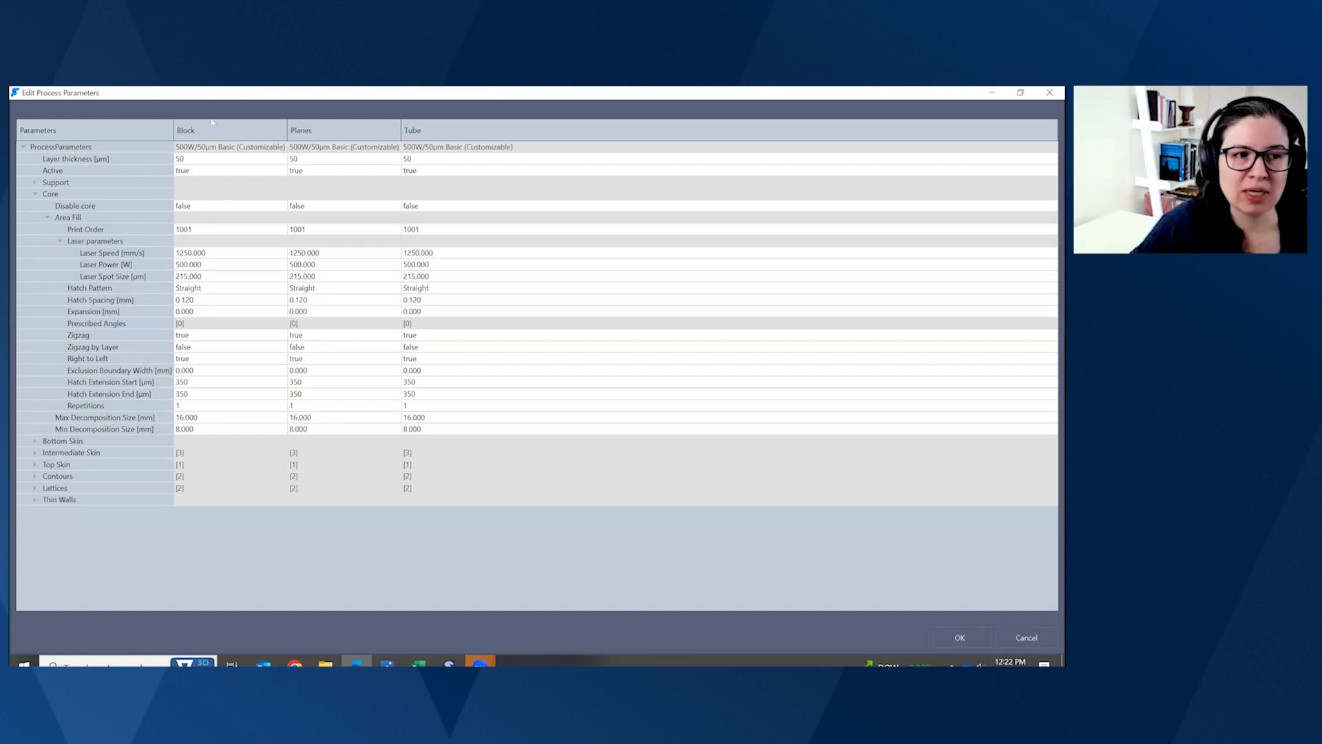
- Set the Block's Core area fill laser power to 600 W and check how the change is marked on the Core group
{"action": "left_click", "coordinate": [194, 265]}
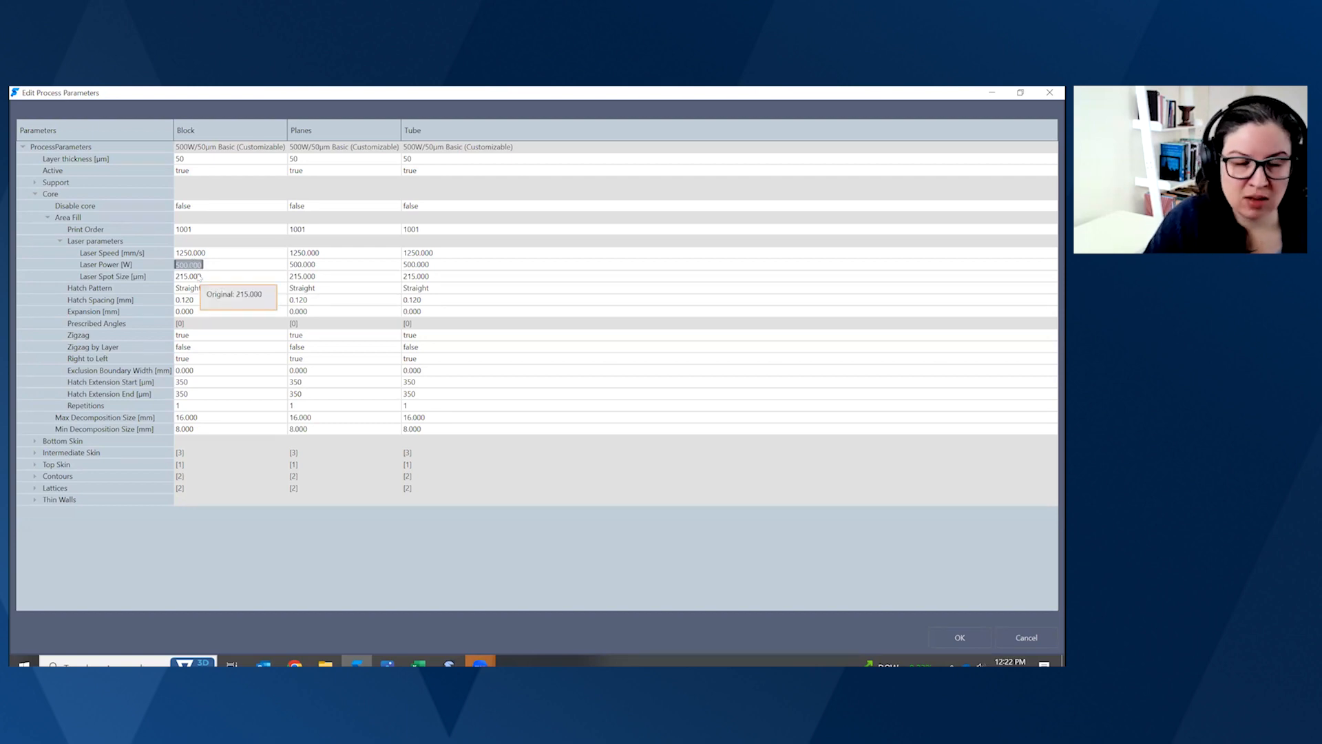
{"action": "type", "text": "600"}
{"action": "key", "text": "Return"}
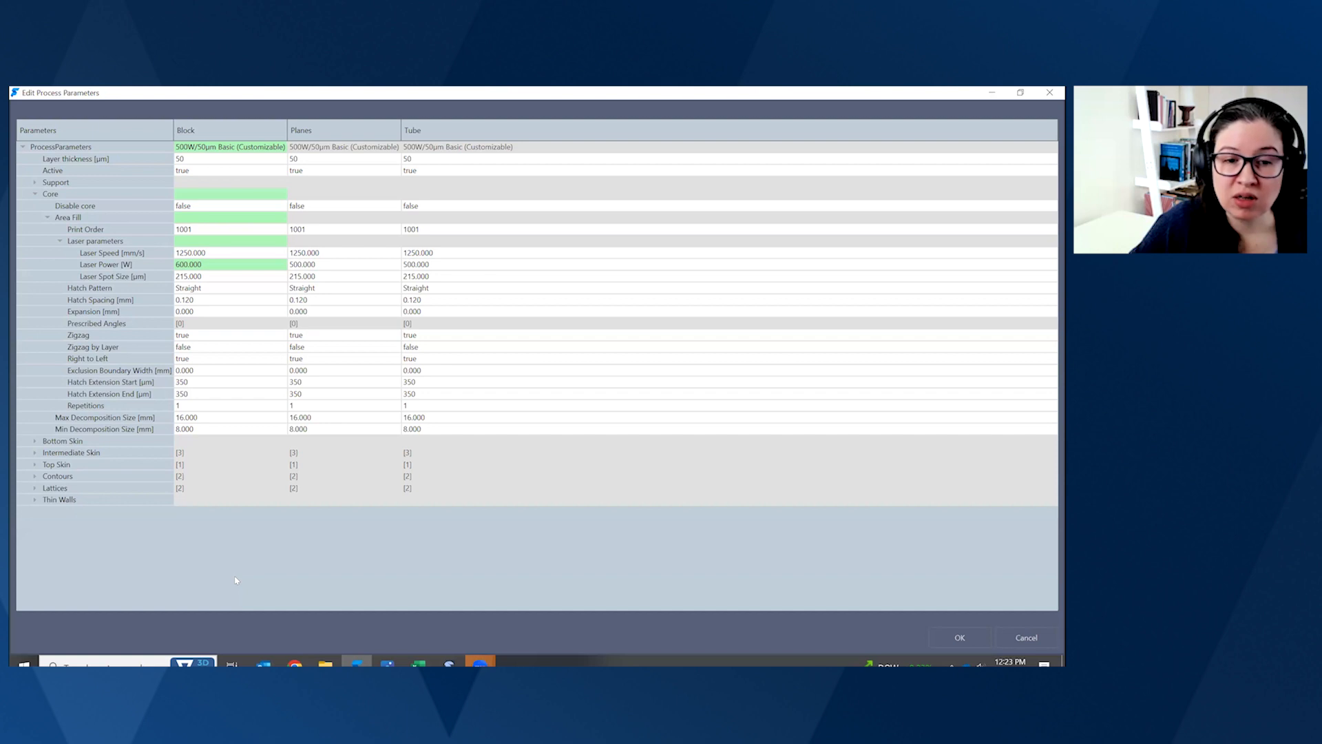
{"action": "left_click", "coordinate": [35, 194]}
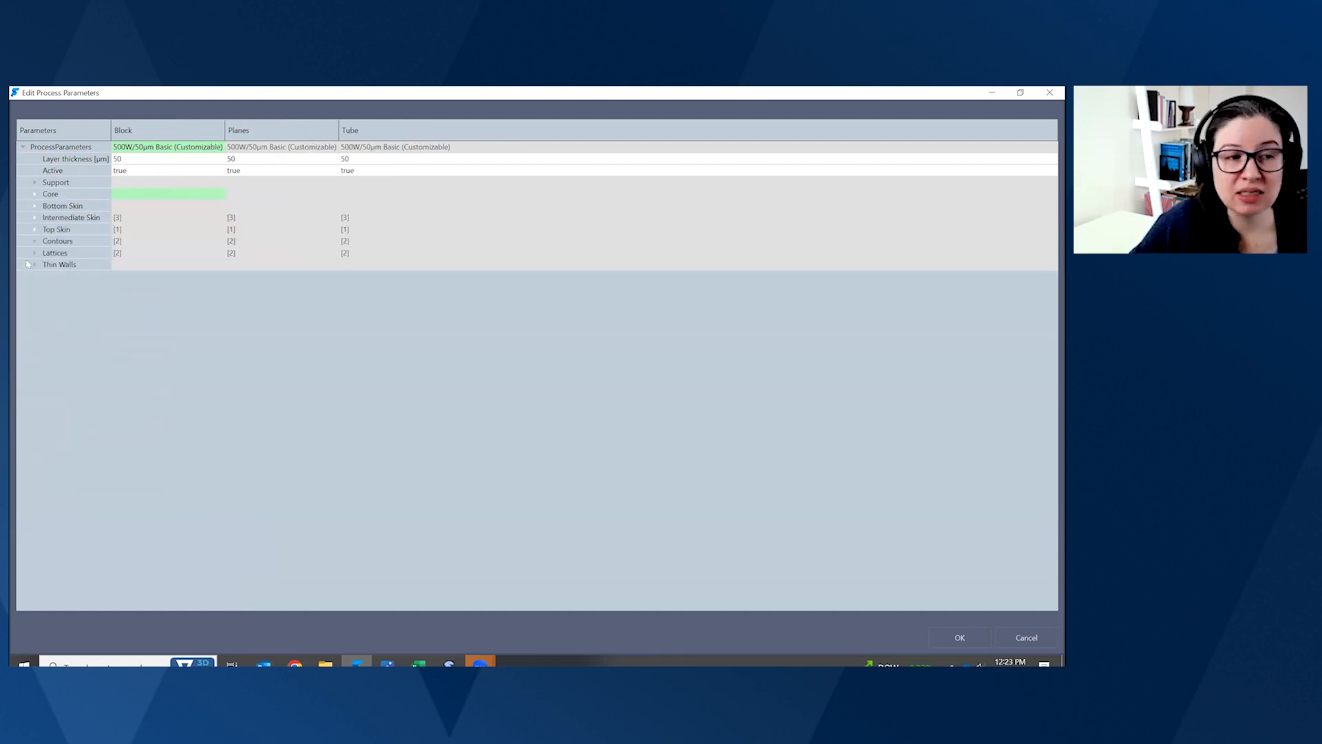
{"action": "left_click", "coordinate": [35, 194]}
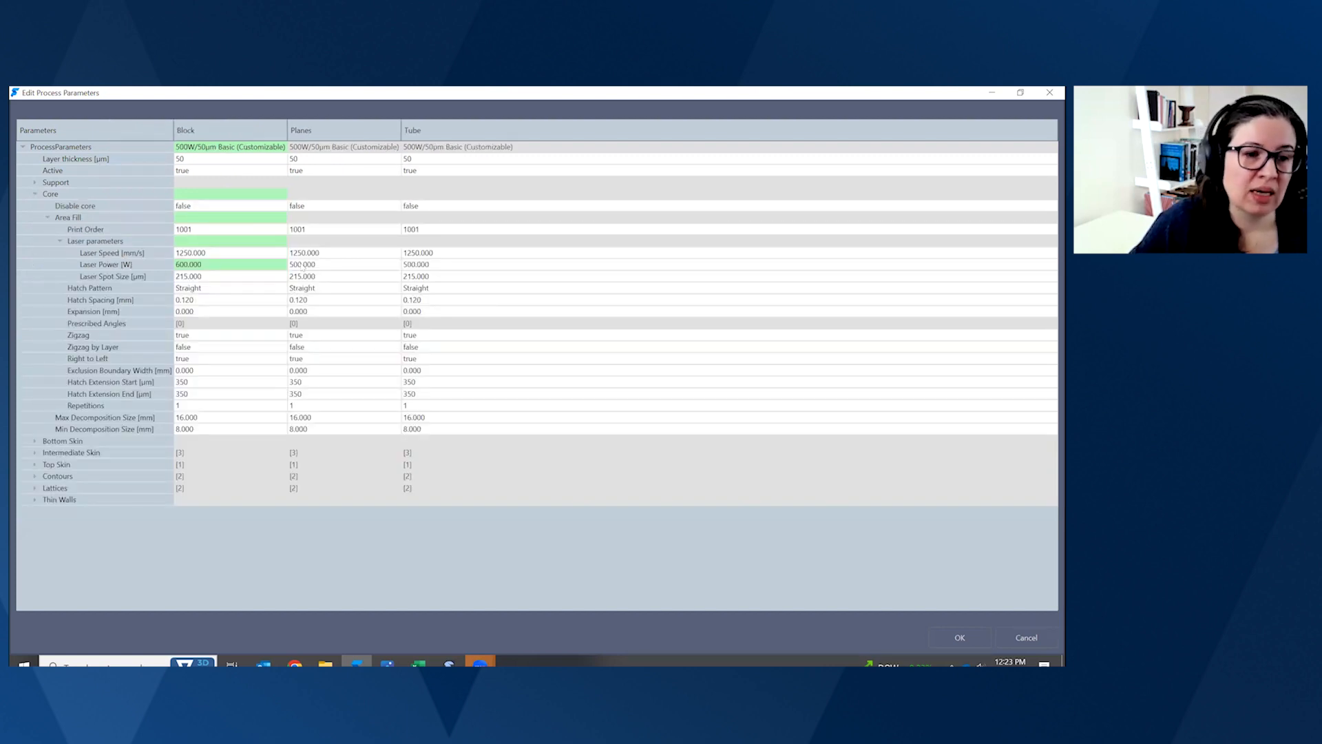
- Try a Core laser power of 1200 W for the Planes part and inspect the validation details of that value
{"action": "double_click", "coordinate": [303, 264]}
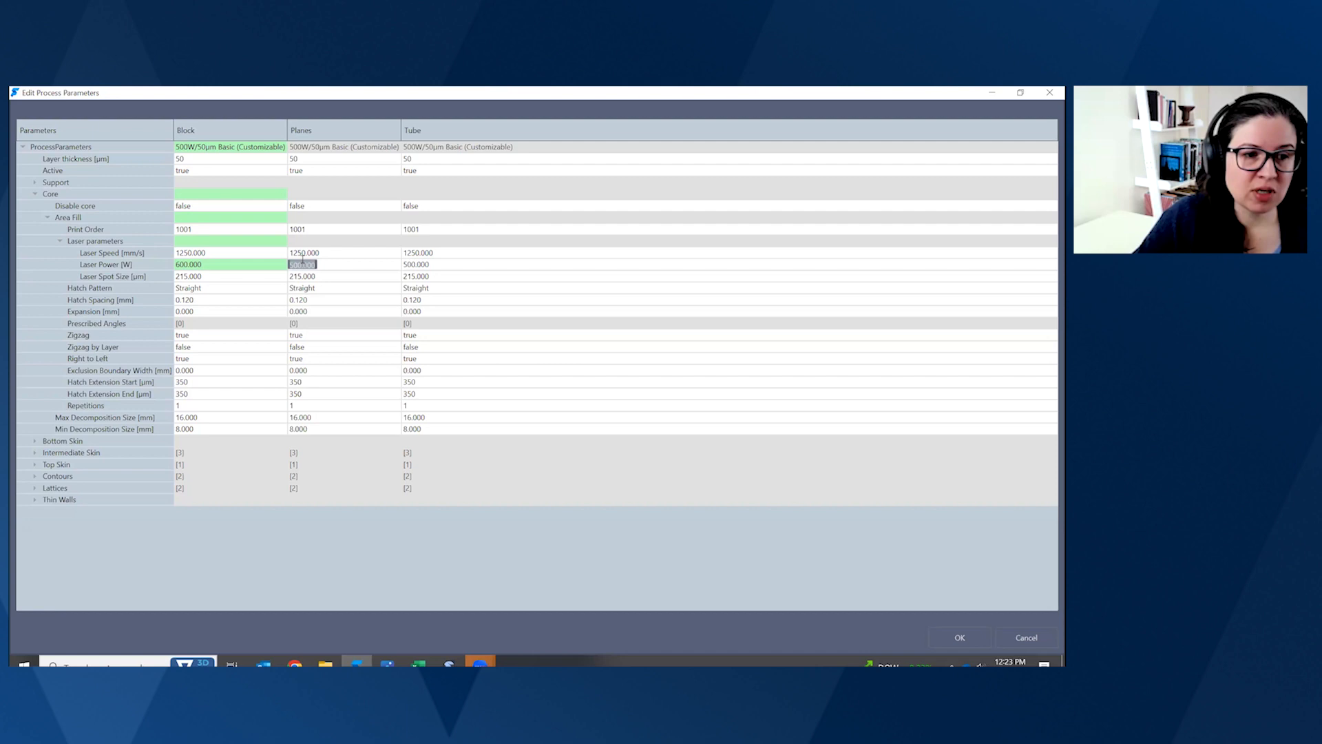
{"action": "type", "text": "1200"}
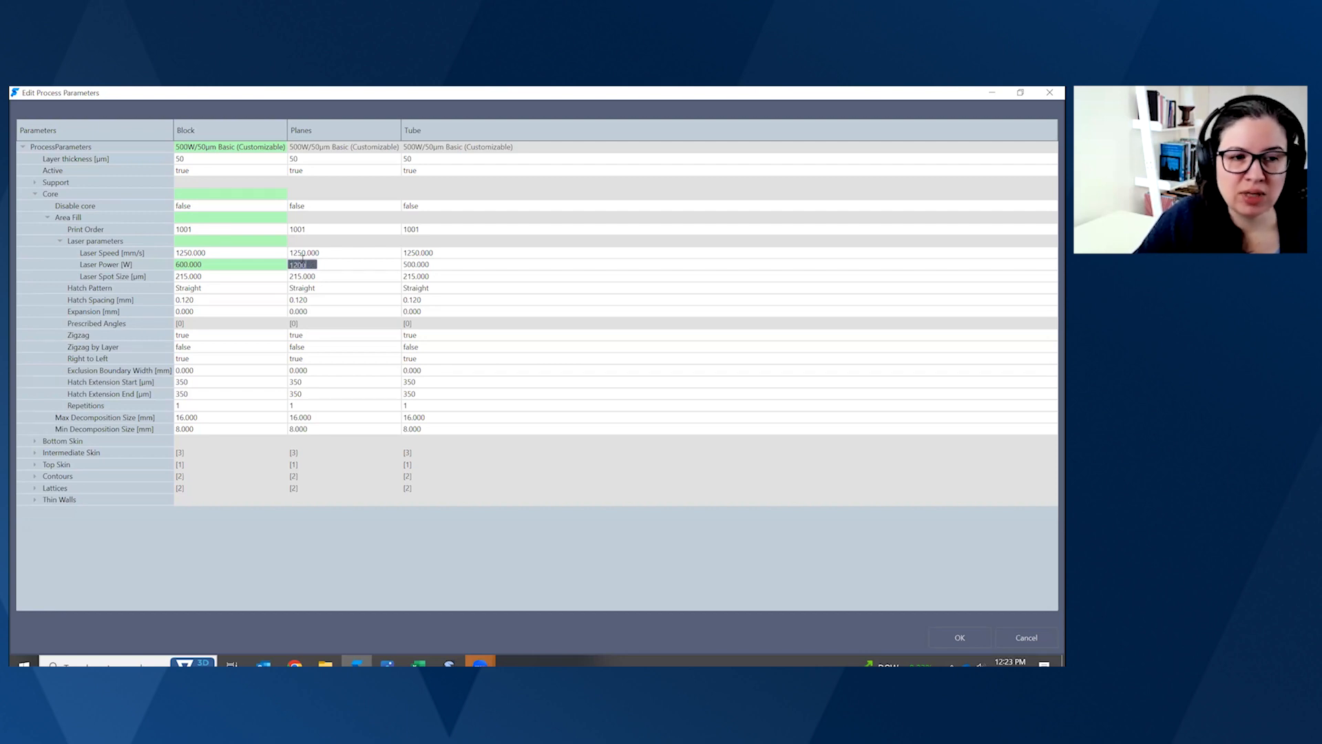
{"action": "key", "text": "Return"}
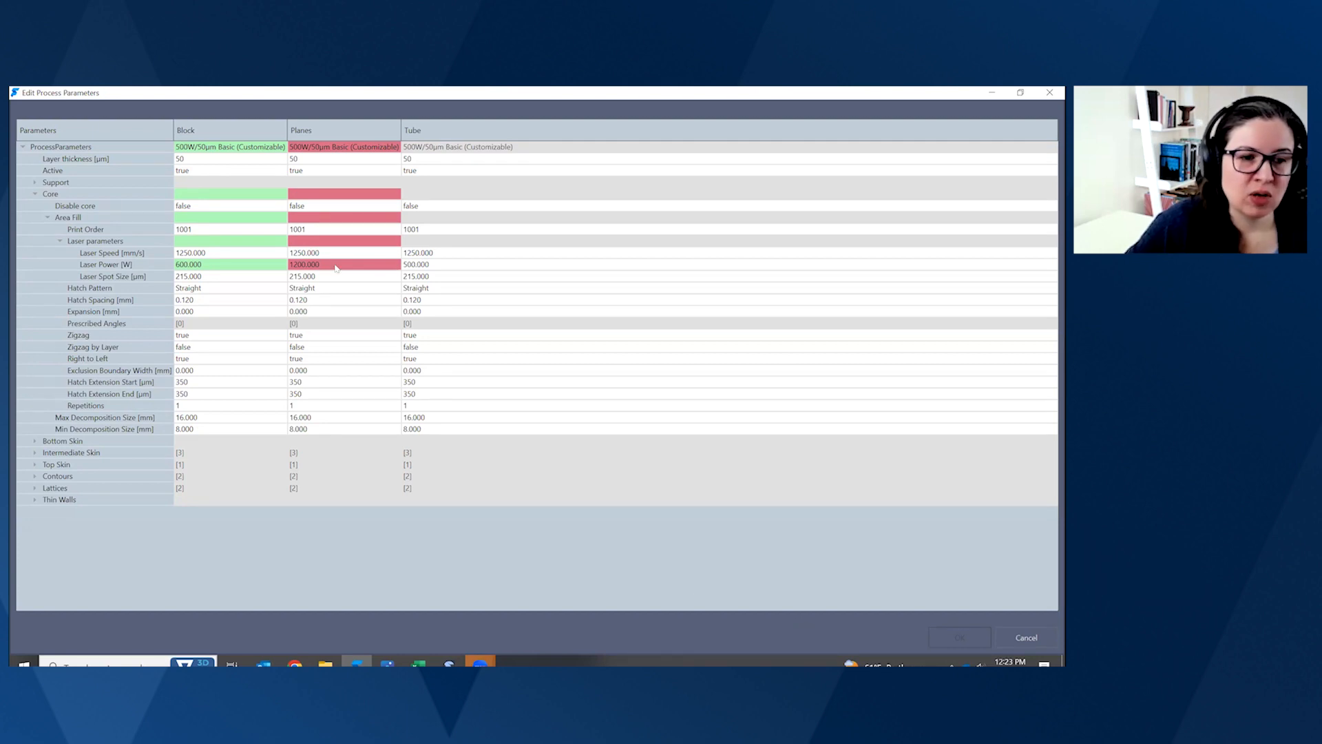
{"action": "mouse_move", "coordinate": [336, 267]}
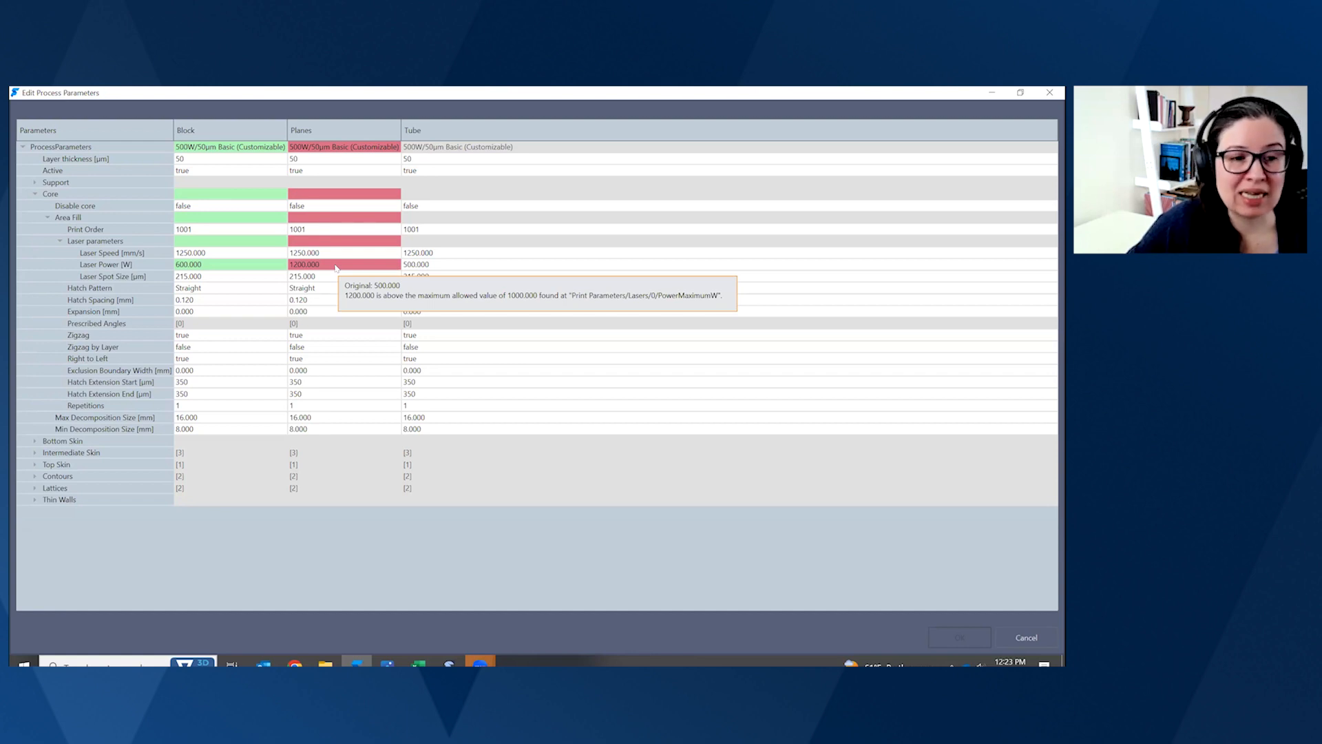
- Set the Core laser power of the Planes part to 800 W and propagate it to the Tube
{"action": "double_click", "coordinate": [336, 266]}
{"action": "type", "text": "800"}
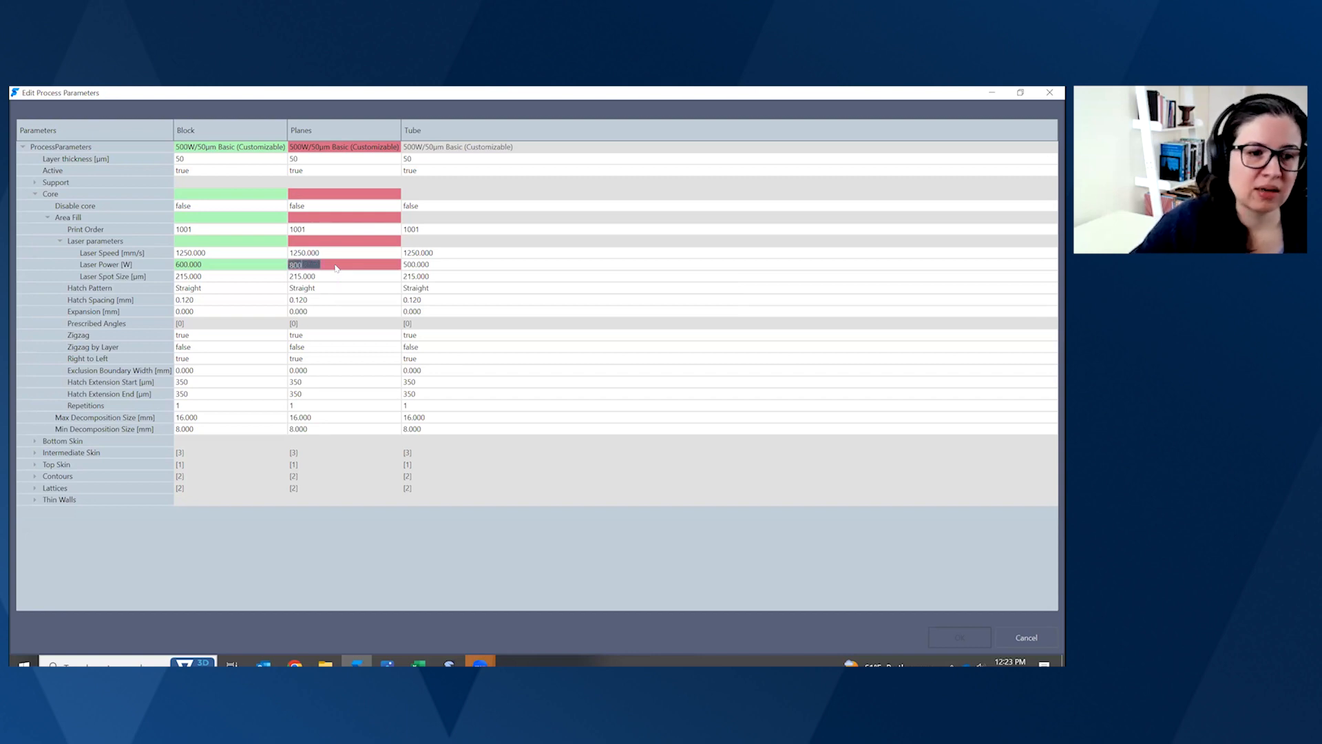
{"action": "key", "text": "Return"}
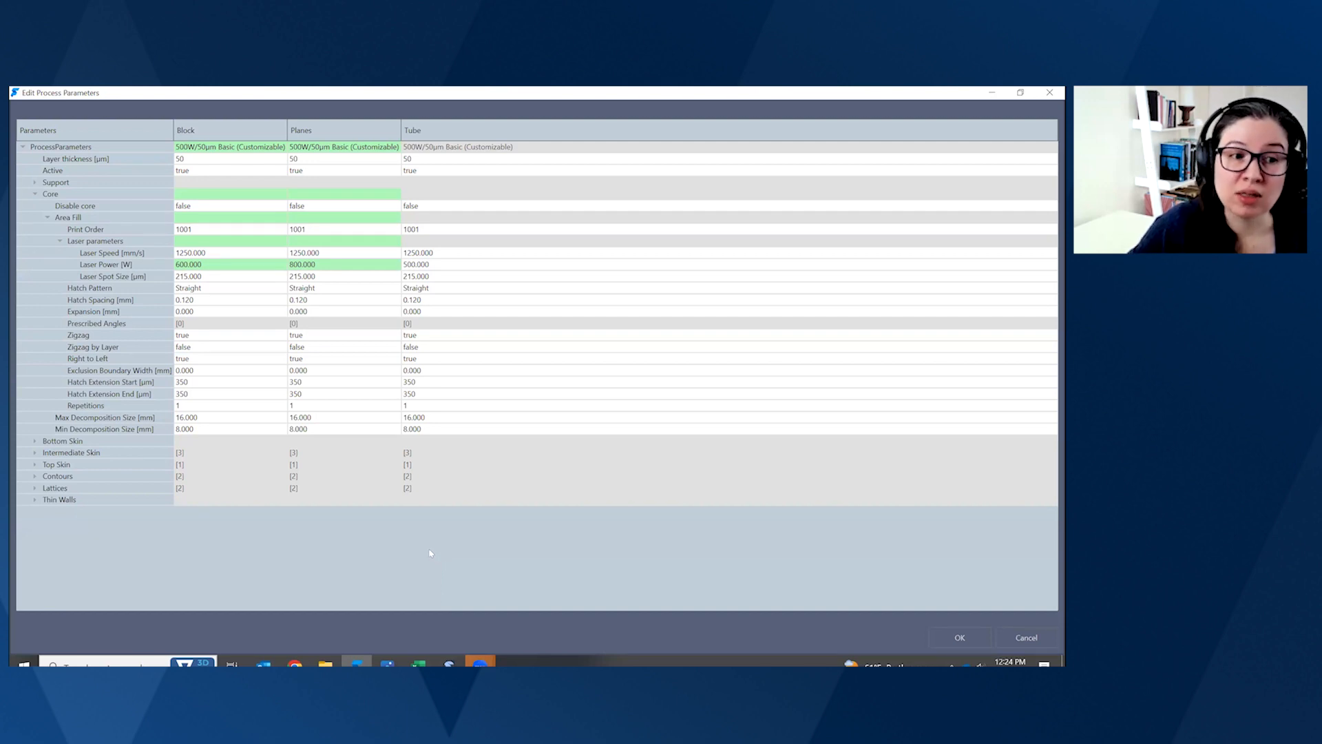
{"action": "right_click", "coordinate": [368, 265]}
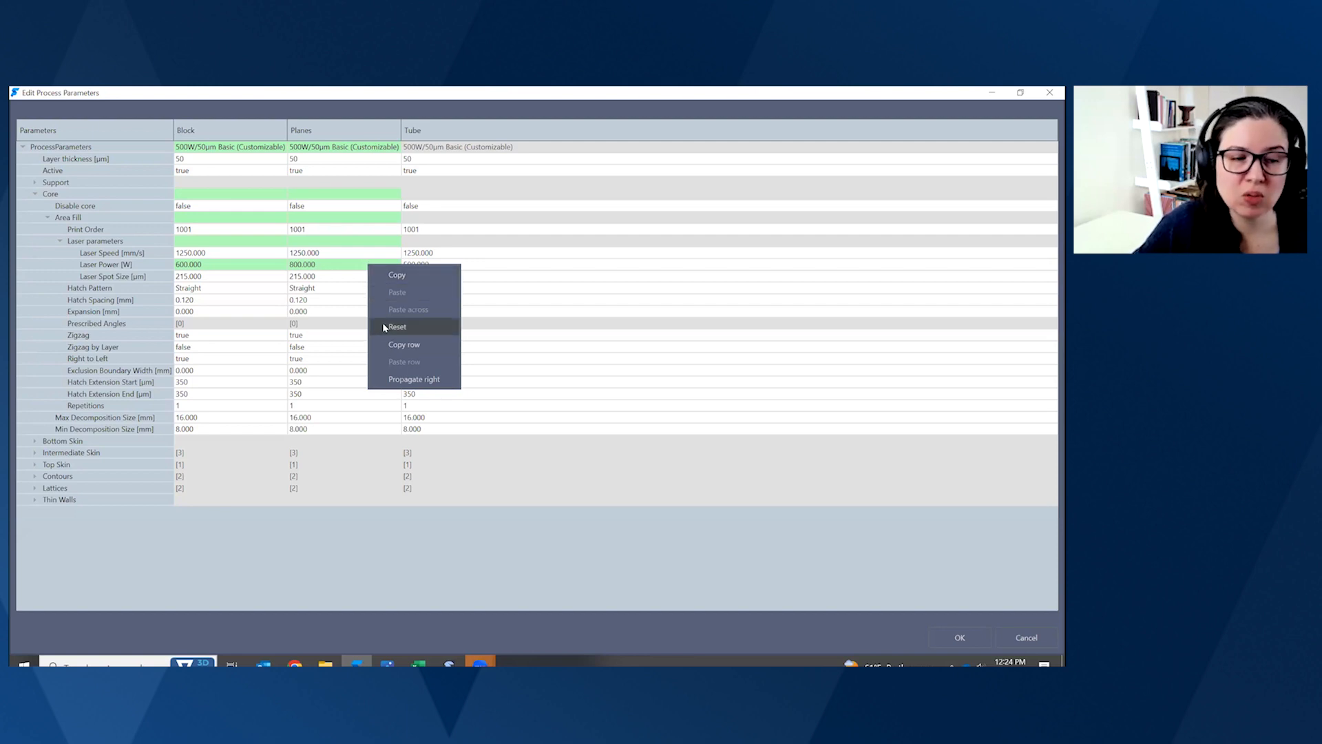
{"action": "left_click", "coordinate": [400, 379]}
- Paste the Planes part's Core laser power of 800 W across all parts
{"action": "double_click", "coordinate": [357, 268]}
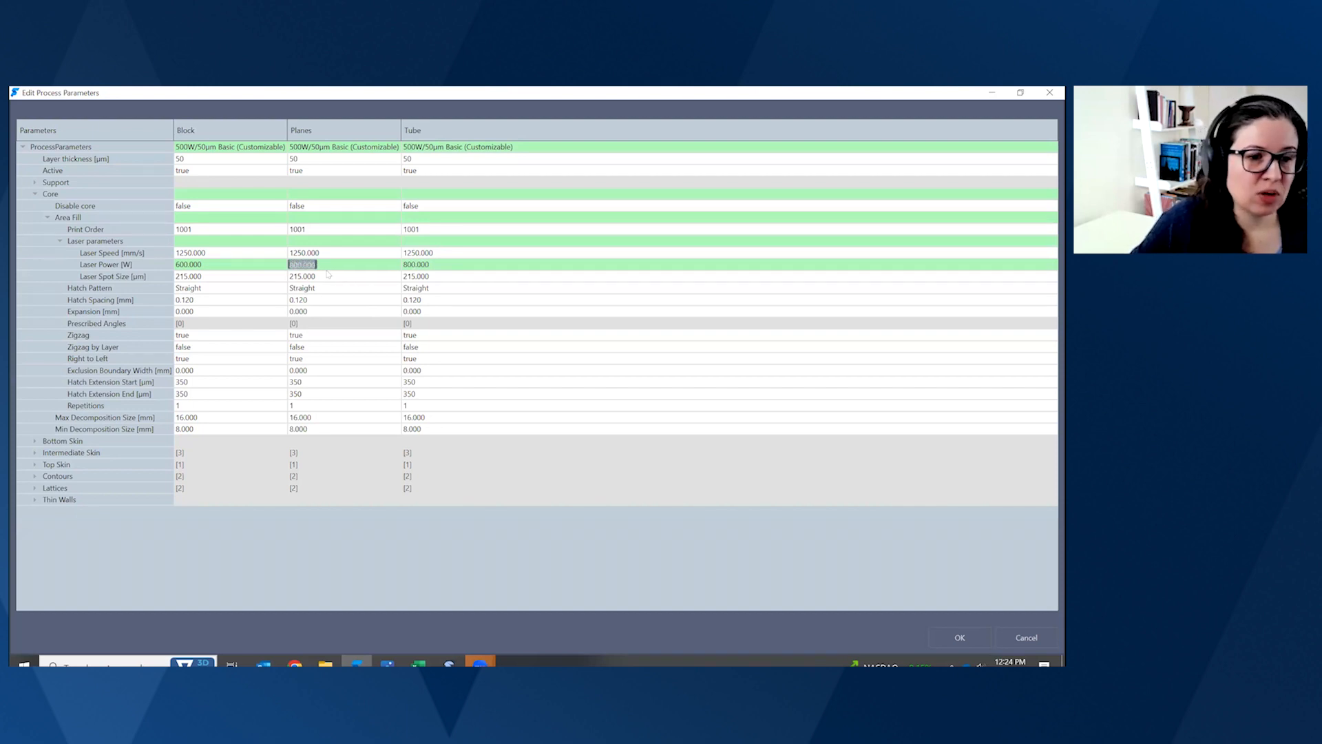
{"action": "right_click", "coordinate": [330, 268]}
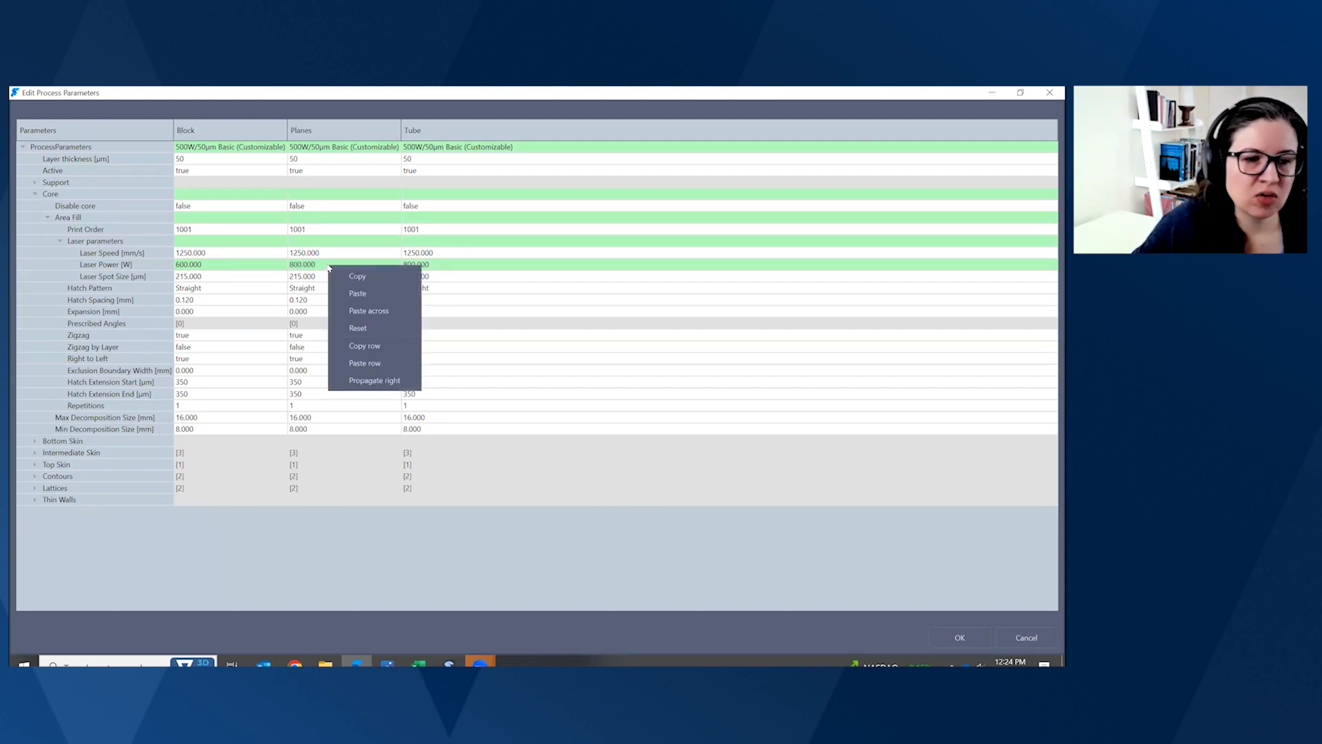
{"action": "left_click", "coordinate": [348, 312]}
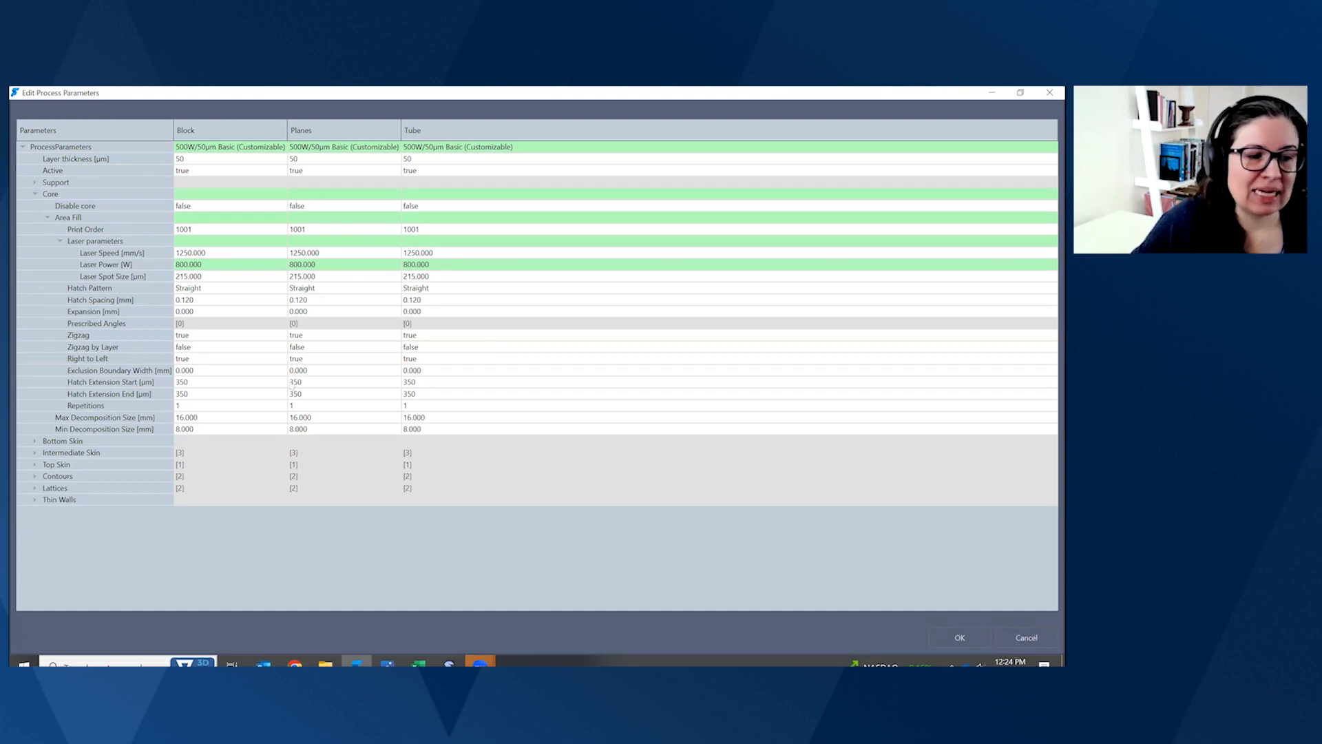
- Expand the Intermediate Skin and review the array item options for the Block's <105.0° range without applying any
{"action": "left_click", "coordinate": [34, 454]}
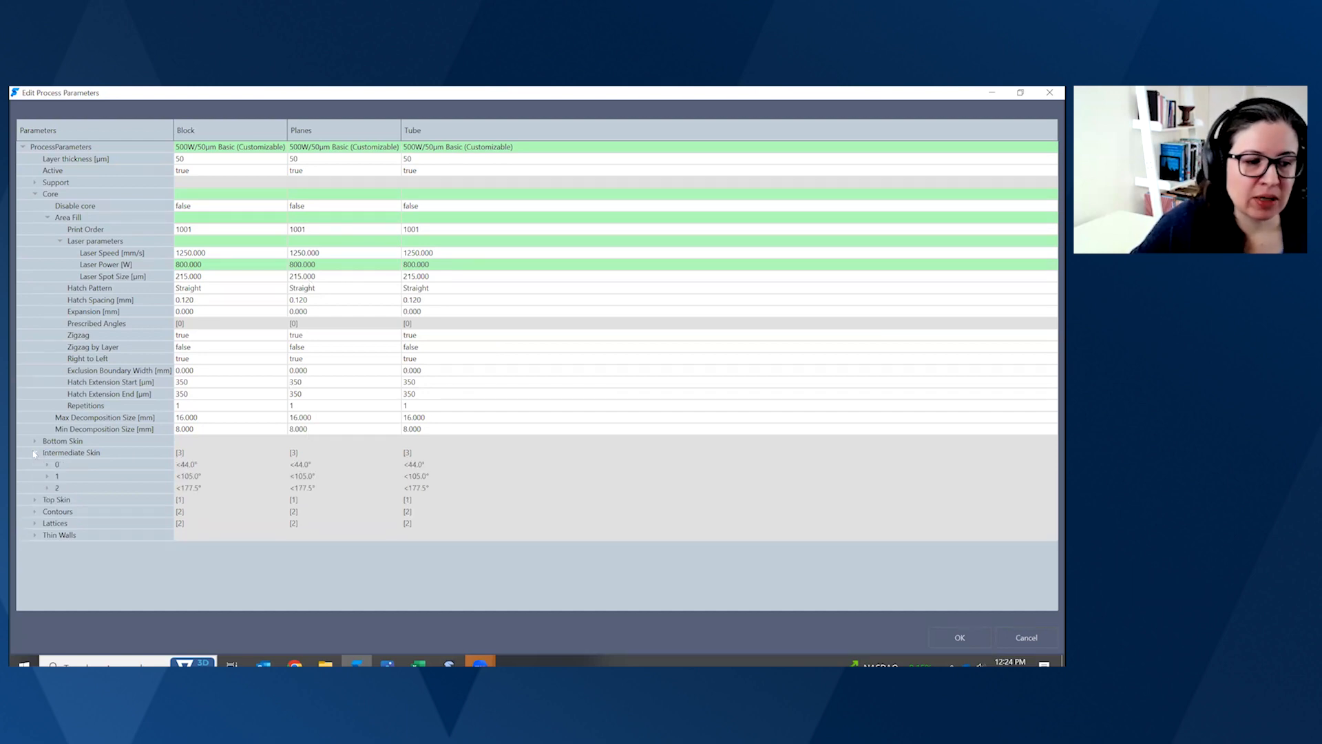
{"action": "right_click", "coordinate": [214, 478]}
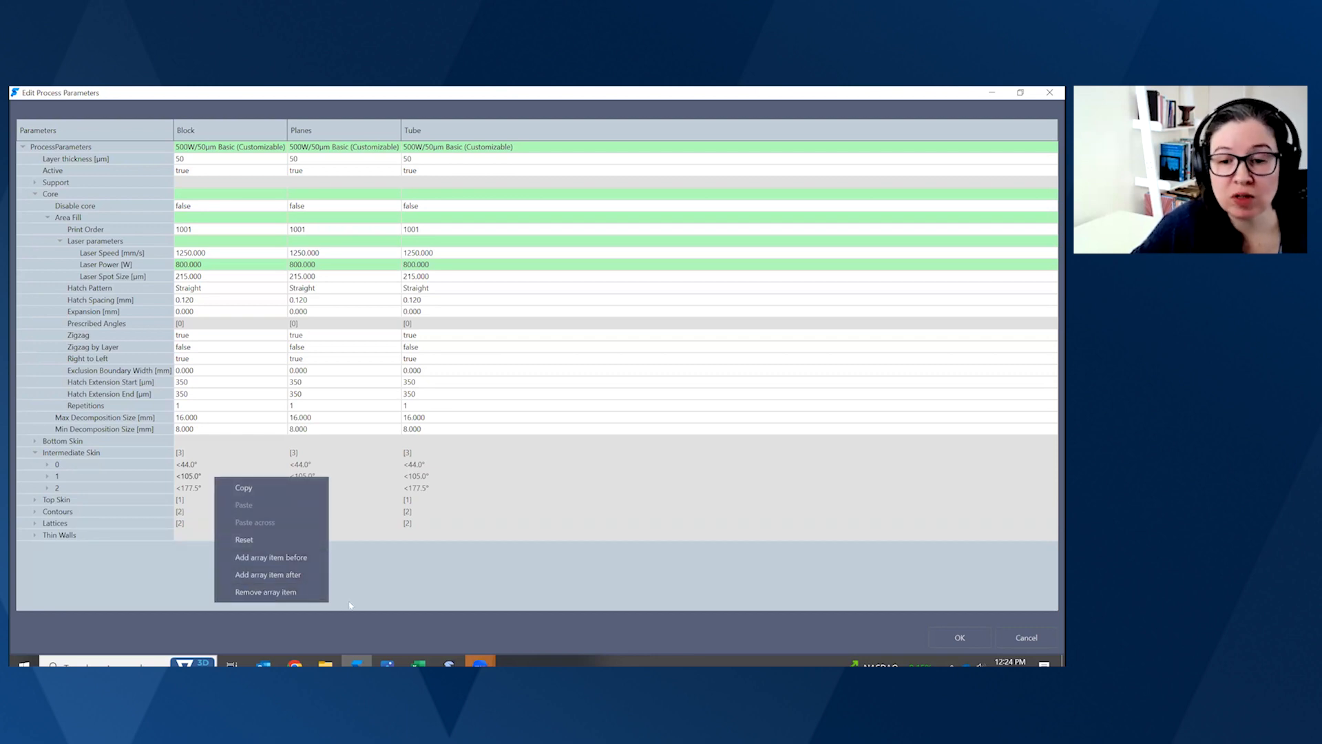
{"action": "left_click", "coordinate": [384, 606]}
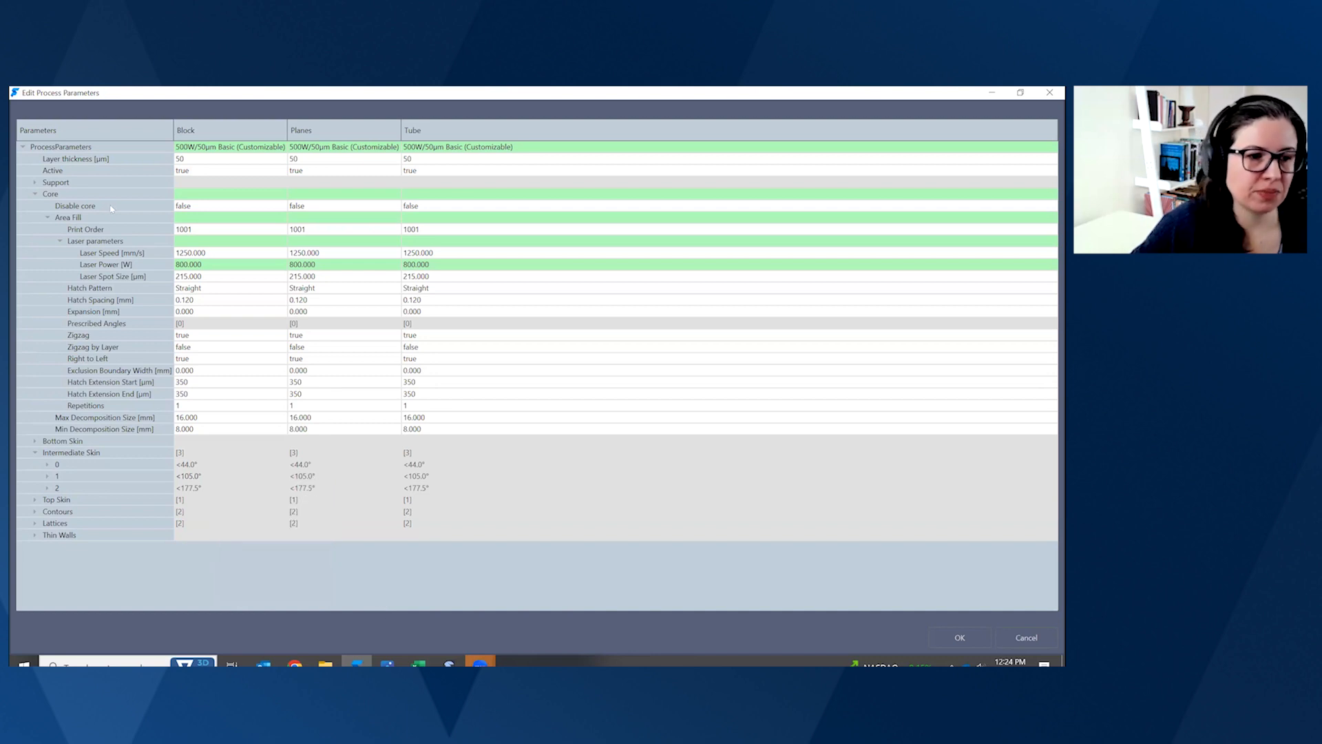
- Set the Block's Core laser spot size to 300 µm and its Zigzag option to false
{"action": "double_click", "coordinate": [181, 275]}
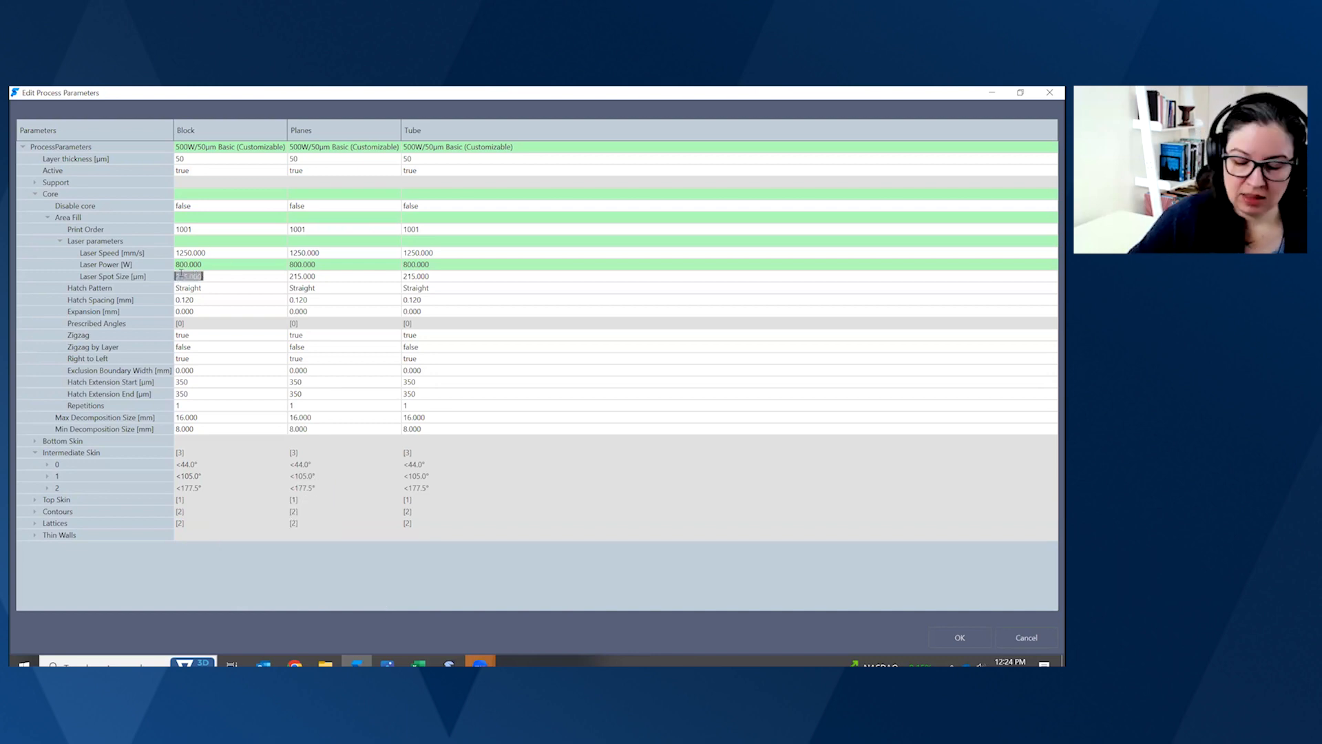
{"action": "type", "text": "300"}
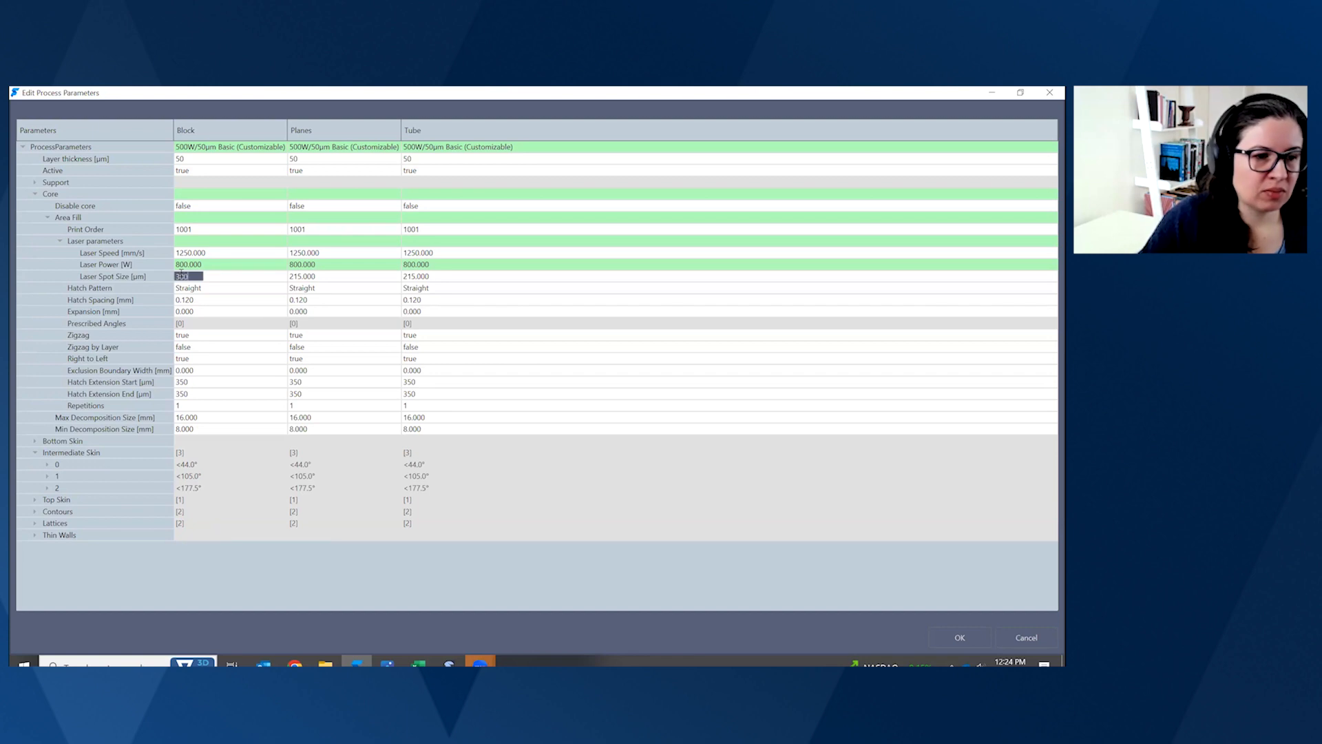
{"action": "key", "text": "Return"}
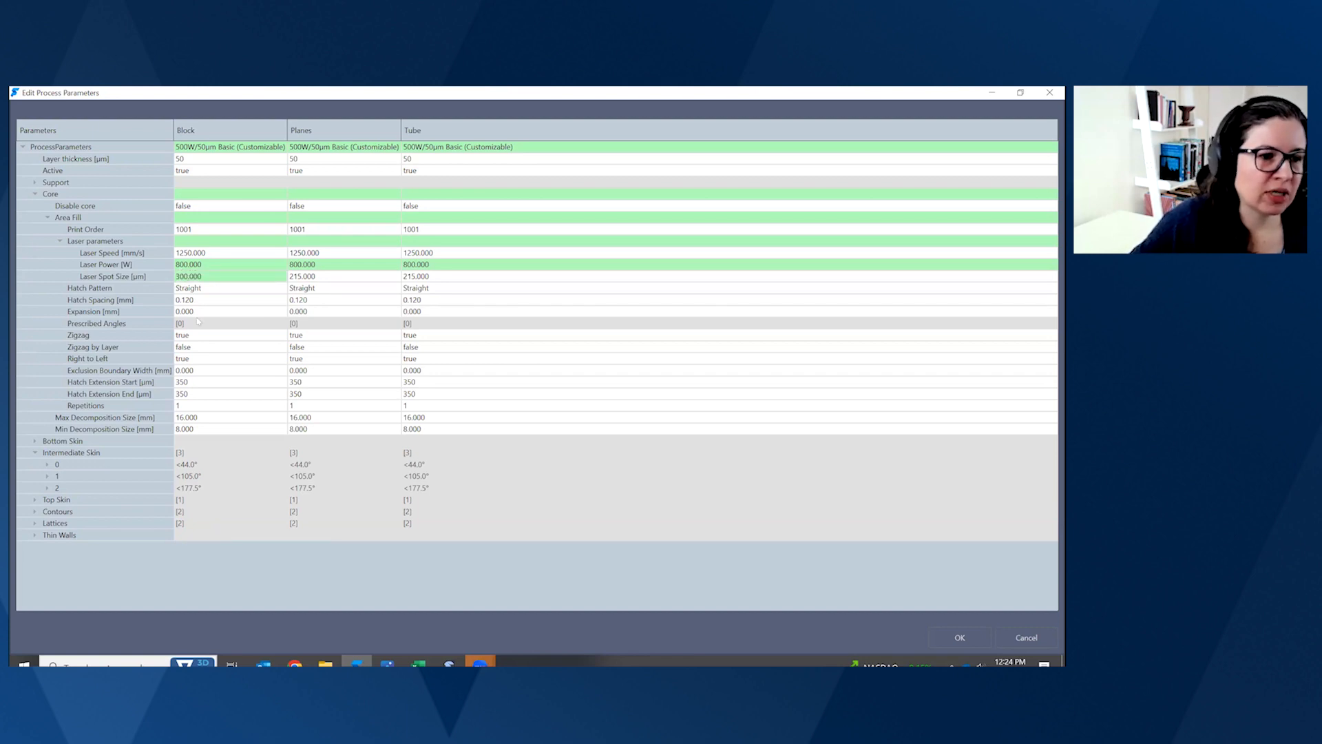
{"action": "double_click", "coordinate": [193, 336]}
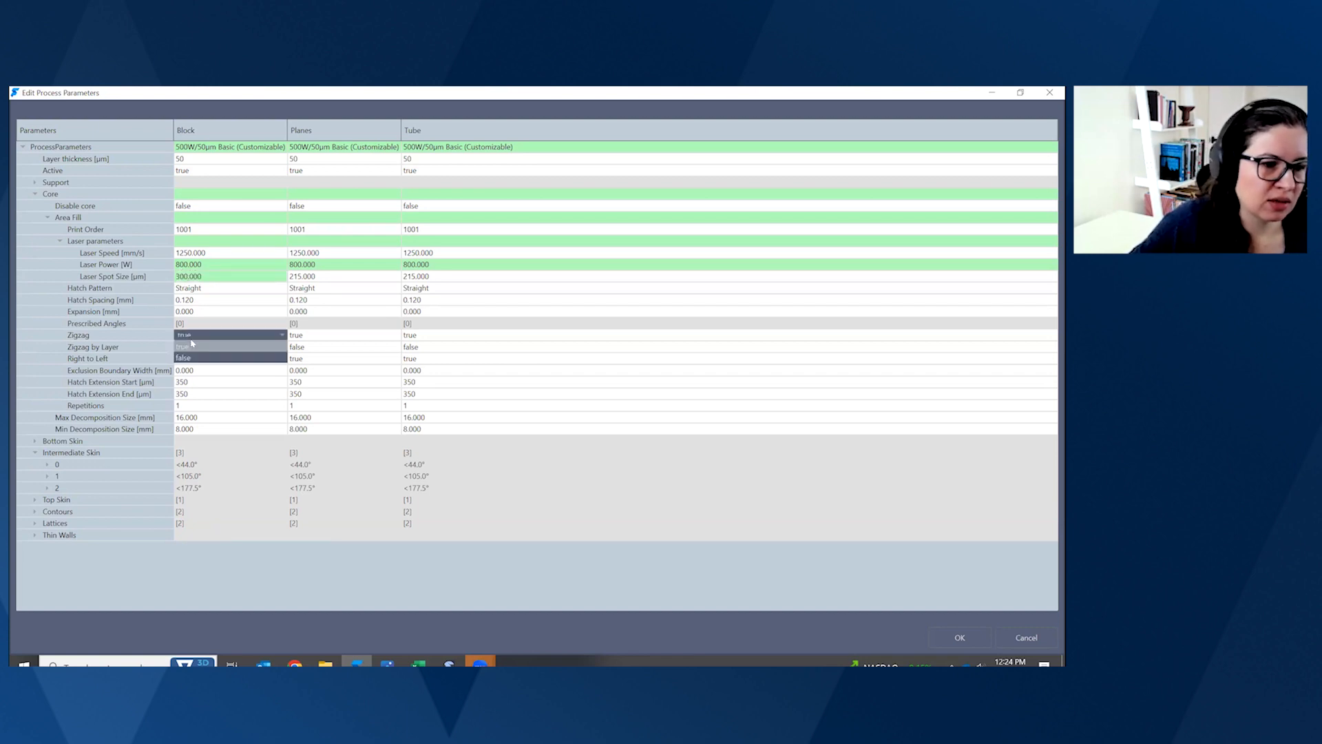
{"action": "left_click", "coordinate": [179, 357]}
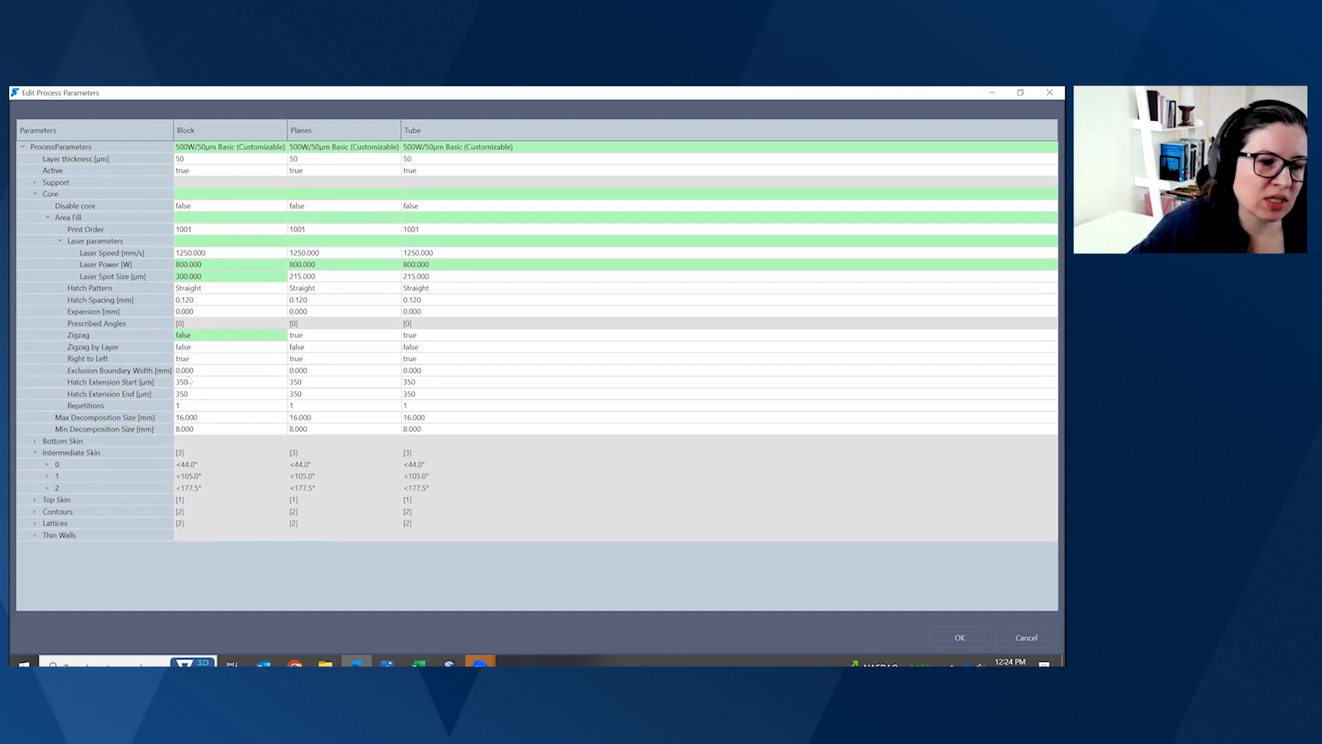
- Set the Block's Core hatch extension start to 0 µm and hatch extension end to 10 µm
{"action": "double_click", "coordinate": [184, 382]}
{"action": "key", "text": "Return"}
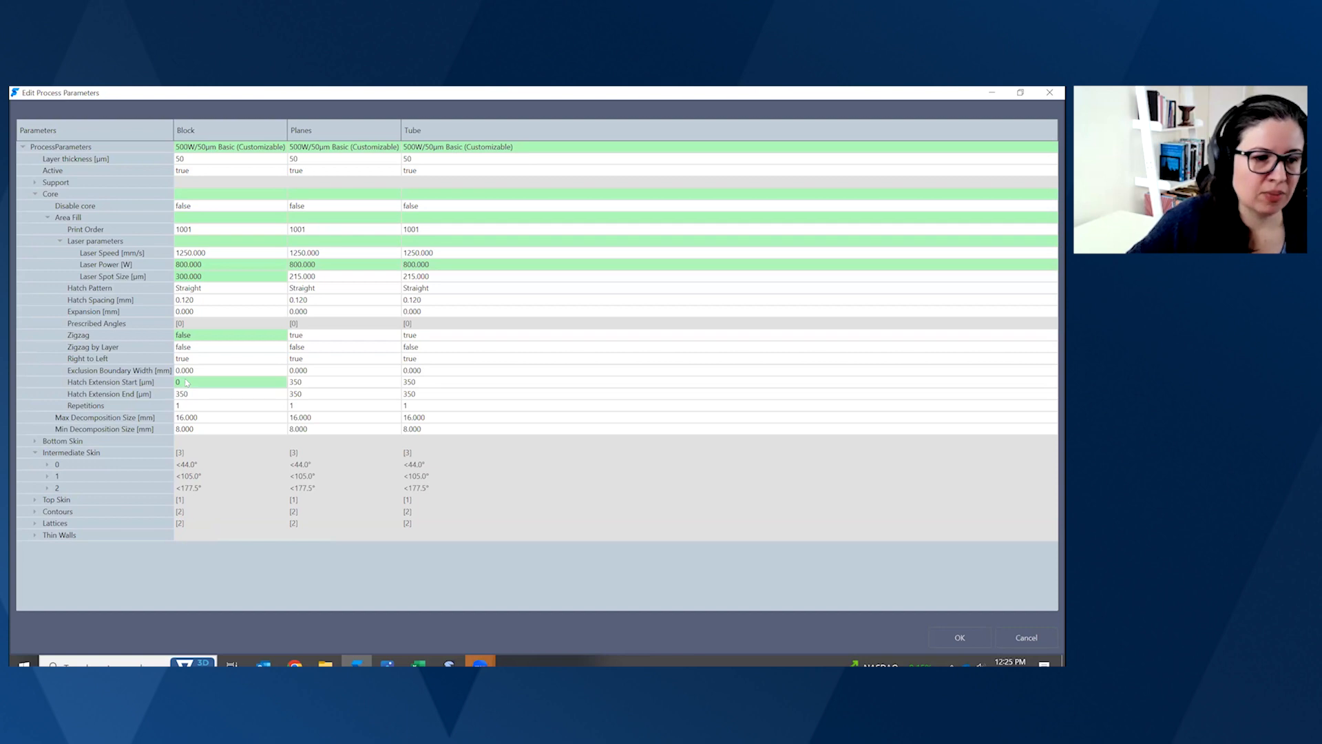
{"action": "double_click", "coordinate": [183, 395]}
{"action": "type", "text": "10"}
{"action": "key", "text": "Return"}
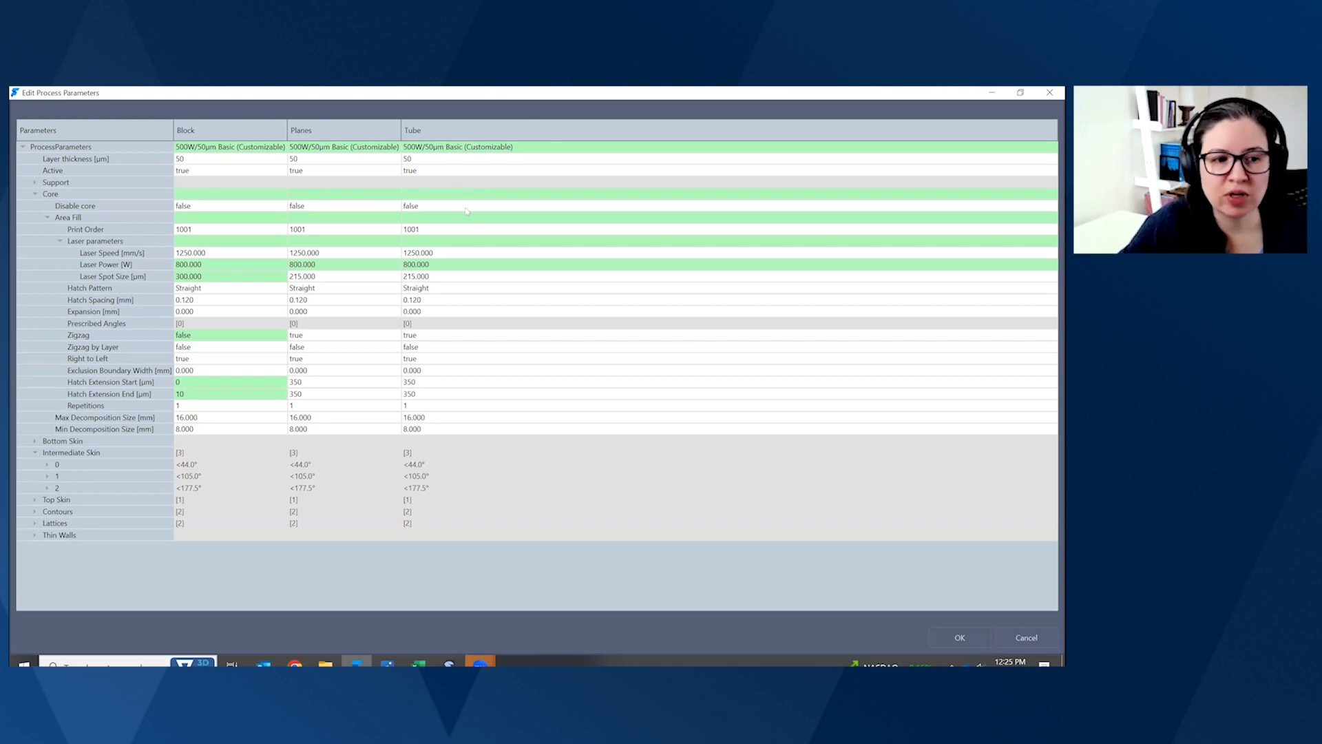
- Copy the Block's entire process parameter set and paste it onto the Tube
{"action": "right_click", "coordinate": [220, 148]}
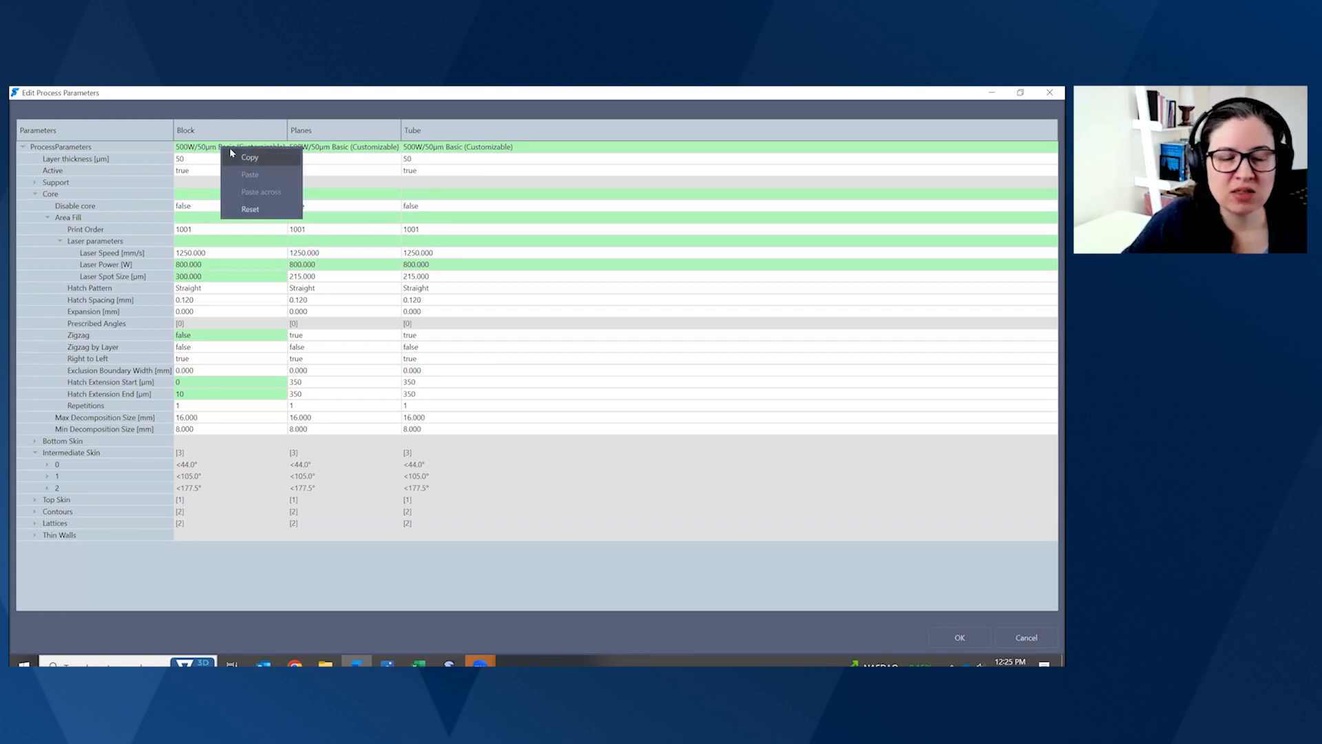
{"action": "right_click", "coordinate": [440, 147]}
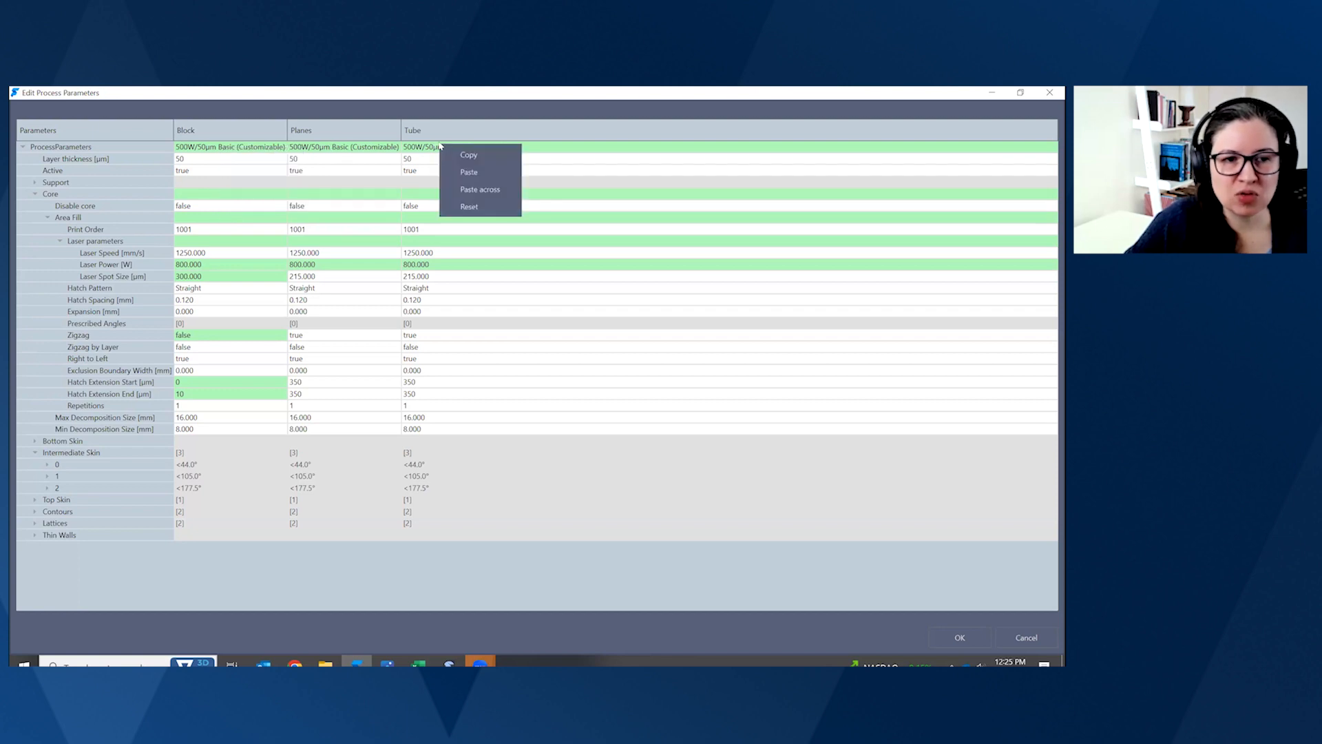
{"action": "left_click", "coordinate": [468, 172]}
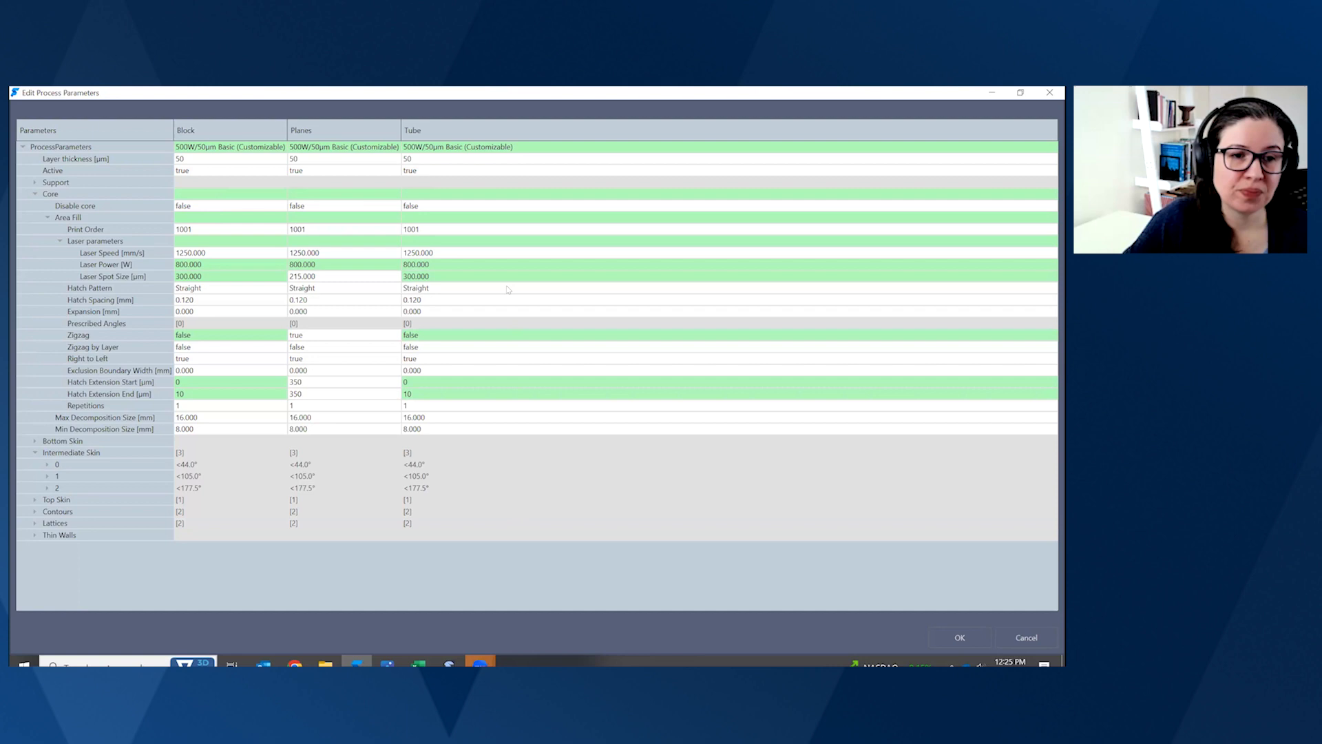
- Reset the Tube's entire process parameter set to its original values
{"action": "right_click", "coordinate": [457, 147]}
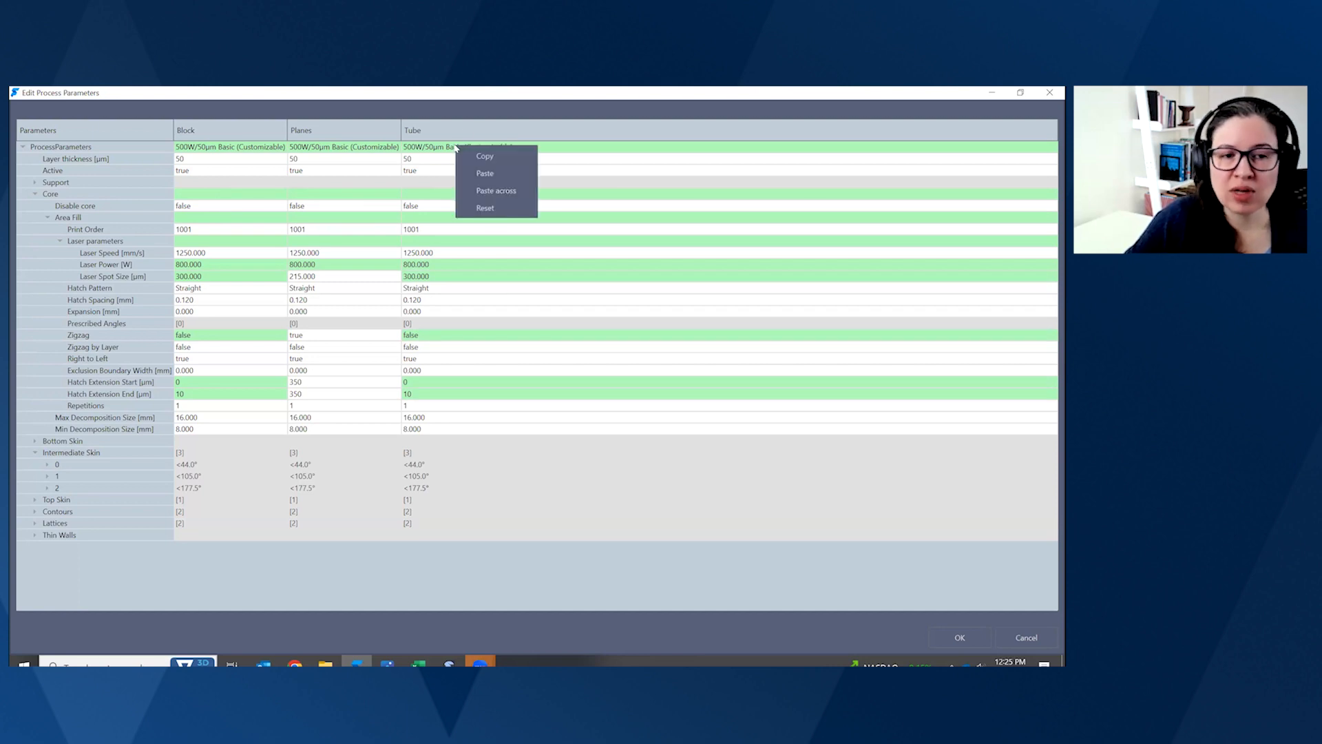
{"action": "left_click", "coordinate": [492, 208]}
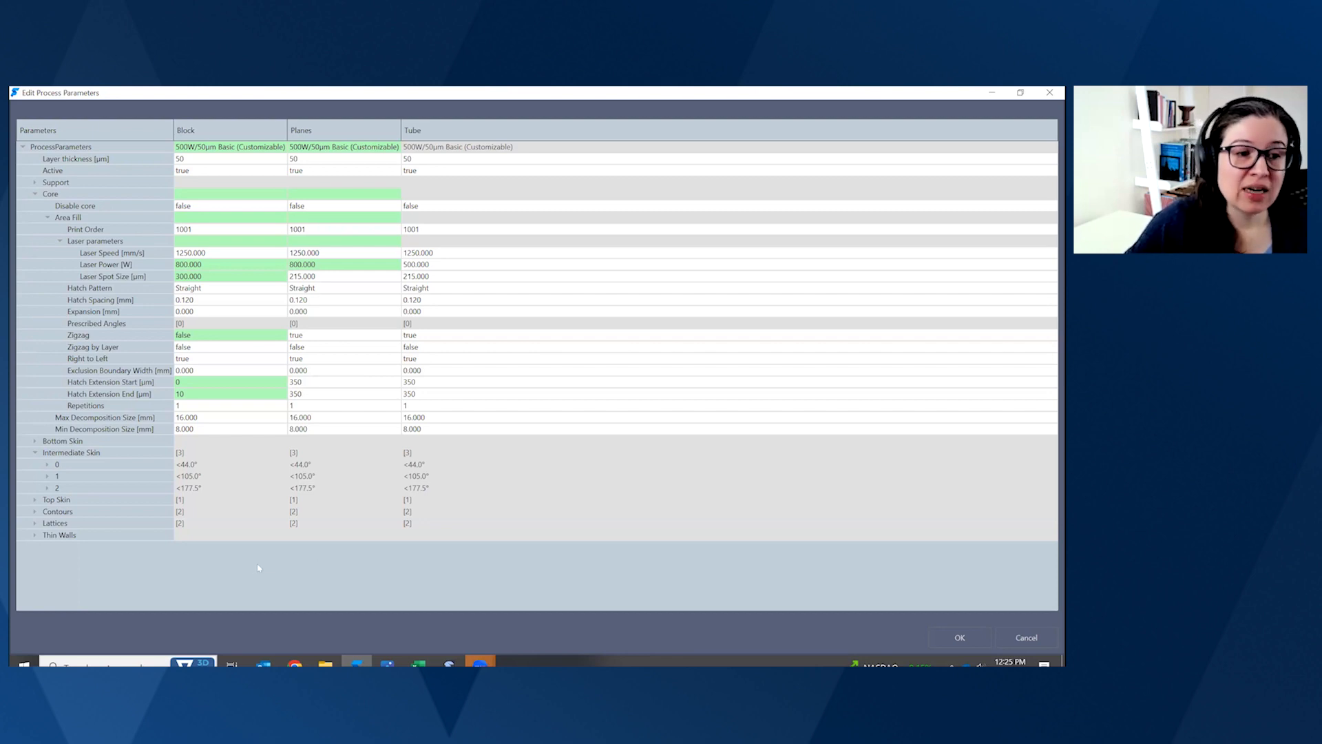
- Export the Block's parameter set to the Webinar folder as "My custom process.veloParam"
{"action": "right_click", "coordinate": [218, 130]}
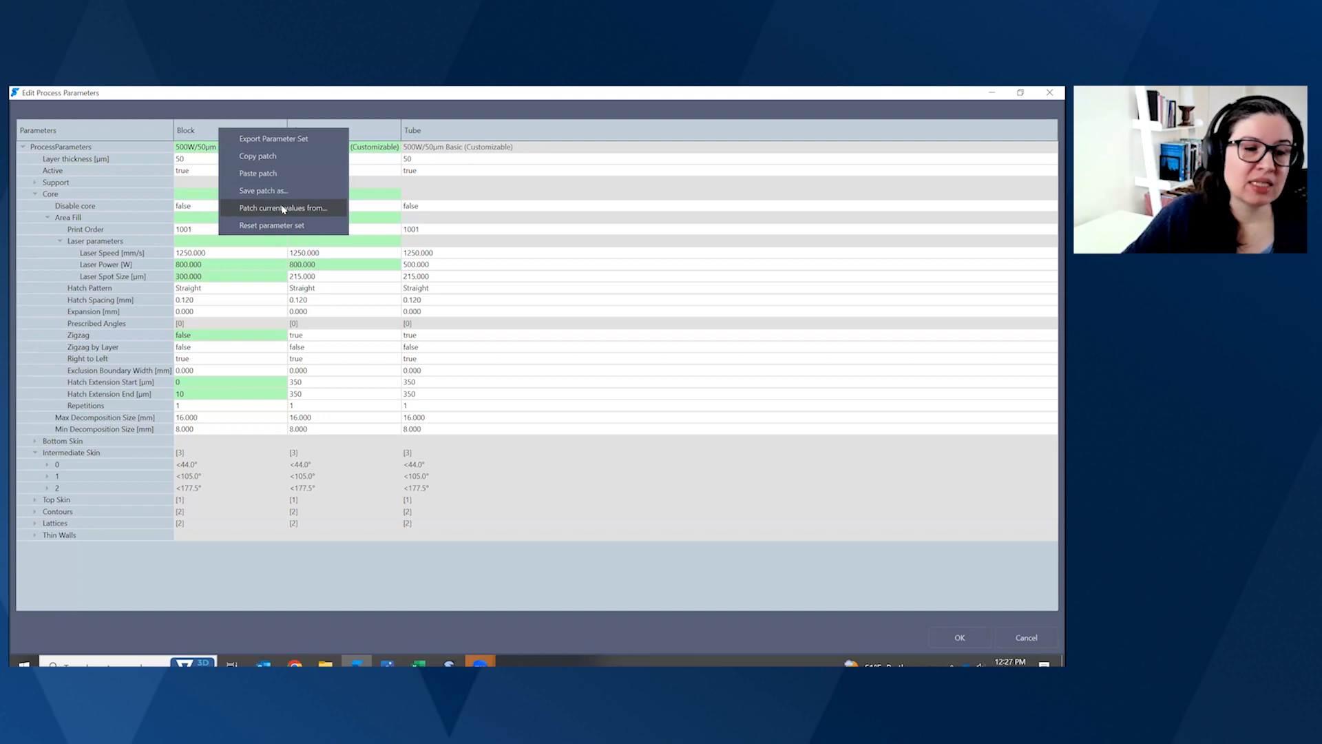
{"action": "left_click", "coordinate": [265, 138]}
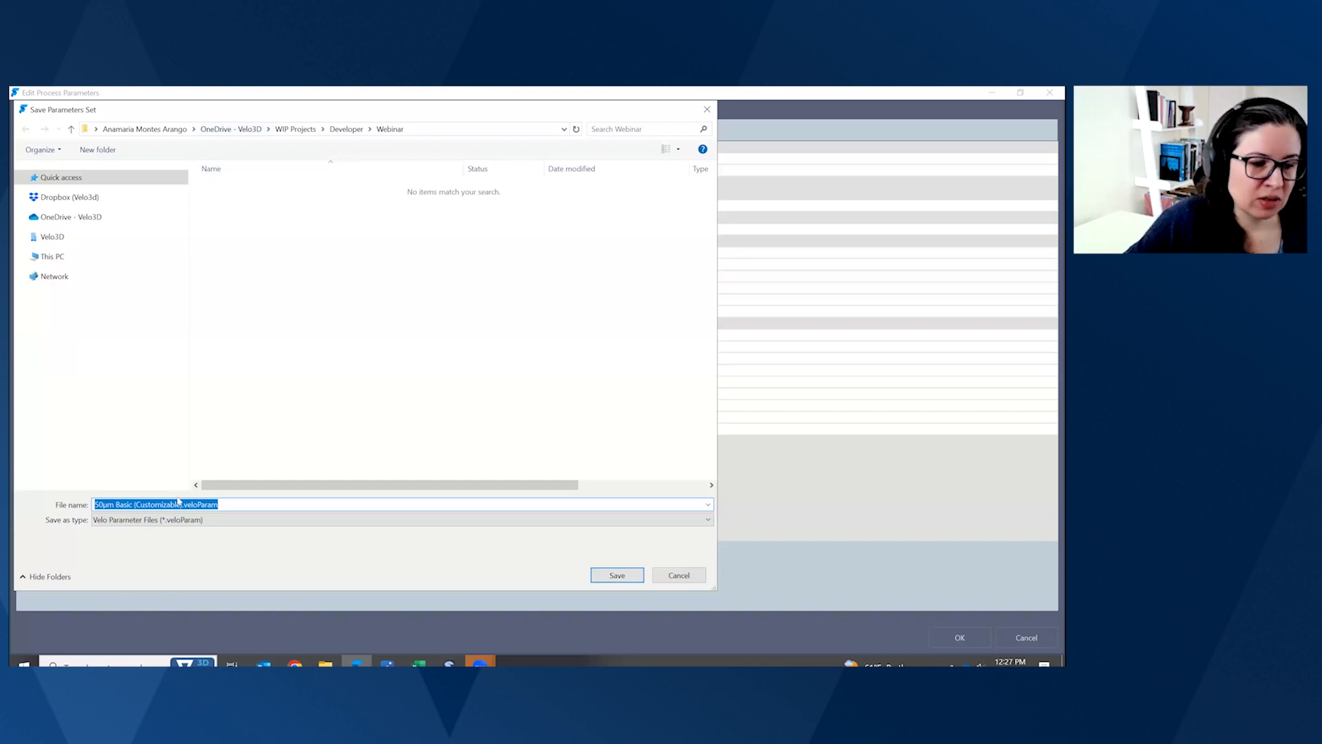
{"action": "left_click_drag", "start_coordinate": [220, 504], "coordinate": [97, 504]}
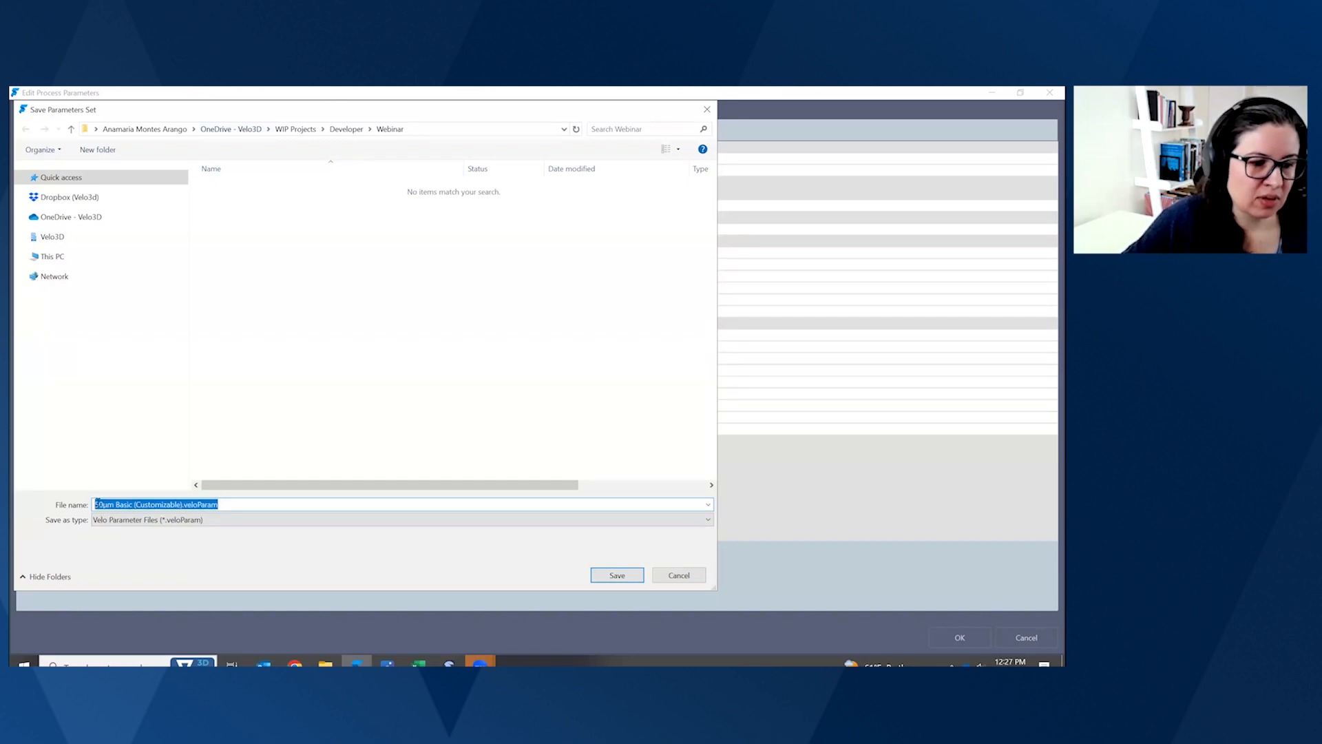
{"action": "left_click", "coordinate": [94, 503]}
{"action": "type", "text": "My c"}
{"action": "type", "text": "stom proce"}
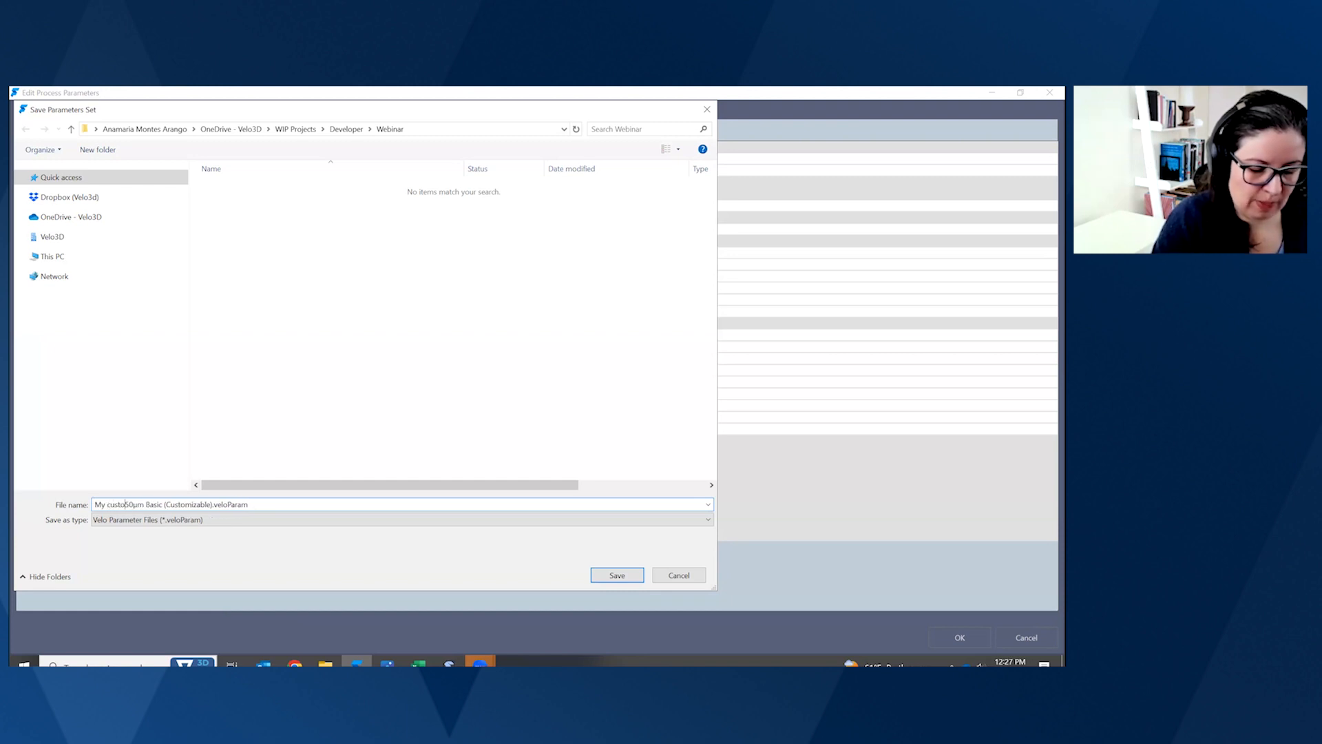
{"action": "type", "text": "ss"}
{"action": "key", "text": "Delete"}
{"action": "key", "text": "Delete"}
{"action": "key", "text": "Delete"}
{"action": "key", "text": "Delete"}
{"action": "key", "text": "Delete"}
{"action": "key", "text": "Delete"}
{"action": "key", "text": "Delete"}
{"action": "key", "text": "Delete"}
{"action": "key", "text": "Delete"}
{"action": "key", "text": "Delete"}
{"action": "key", "text": "Delete"}
{"action": "key", "text": "Delete"}
{"action": "key", "text": "Delete"}
{"action": "key", "text": "Delete"}
{"action": "key", "text": "Delete"}
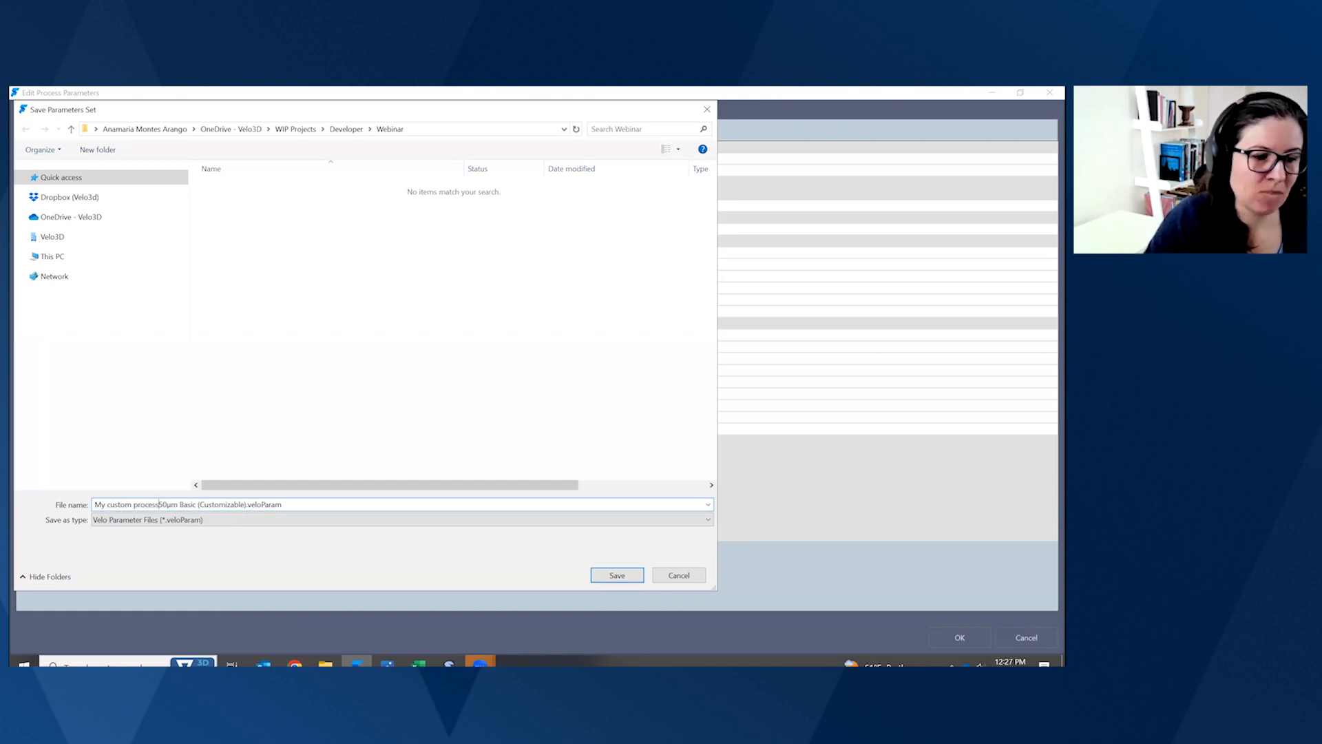
{"action": "key", "text": "Delete"}
{"action": "key", "text": "Delete"}
{"action": "key", "text": "Delete"}
{"action": "key", "text": "Delete"}
{"action": "key", "text": "Delete"}
{"action": "key", "text": "Delete"}
{"action": "key", "text": "Delete"}
{"action": "key", "text": "Delete"}
{"action": "key", "text": "Delete"}
{"action": "key", "text": "Delete"}
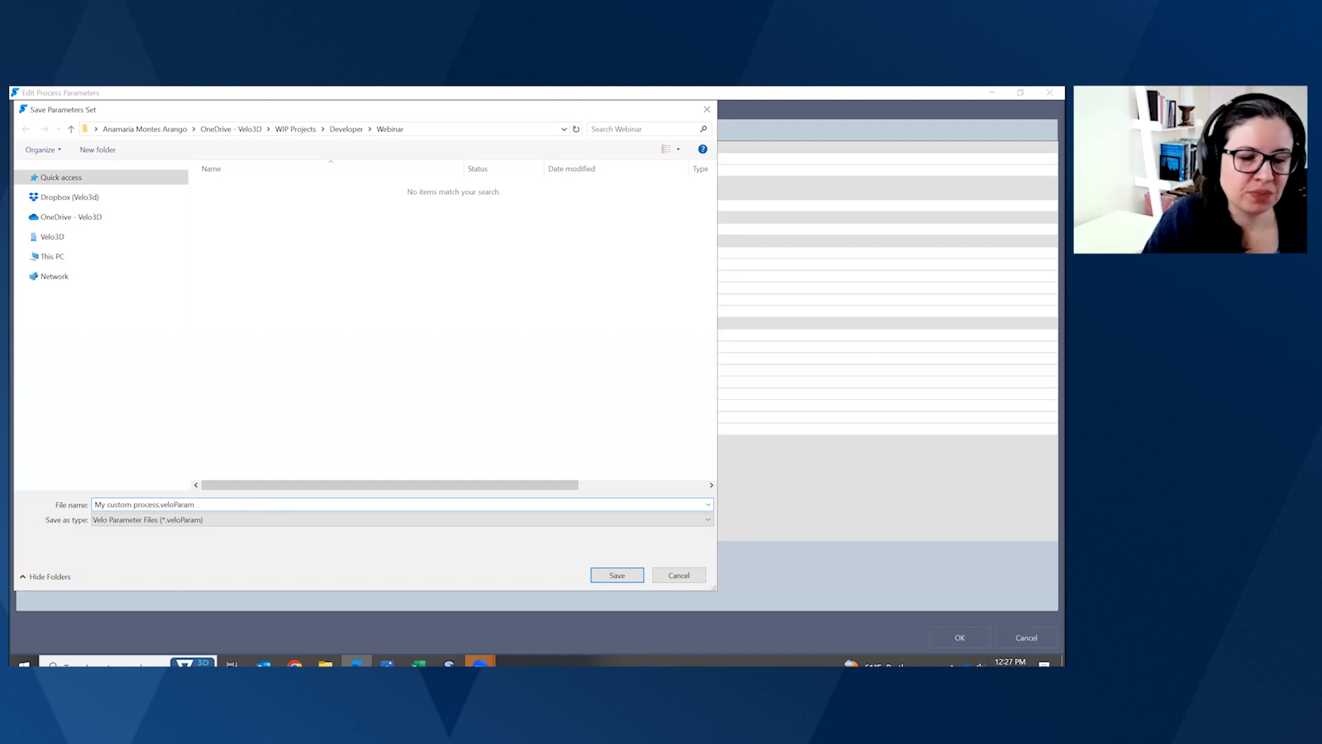
{"action": "key", "text": "Return"}
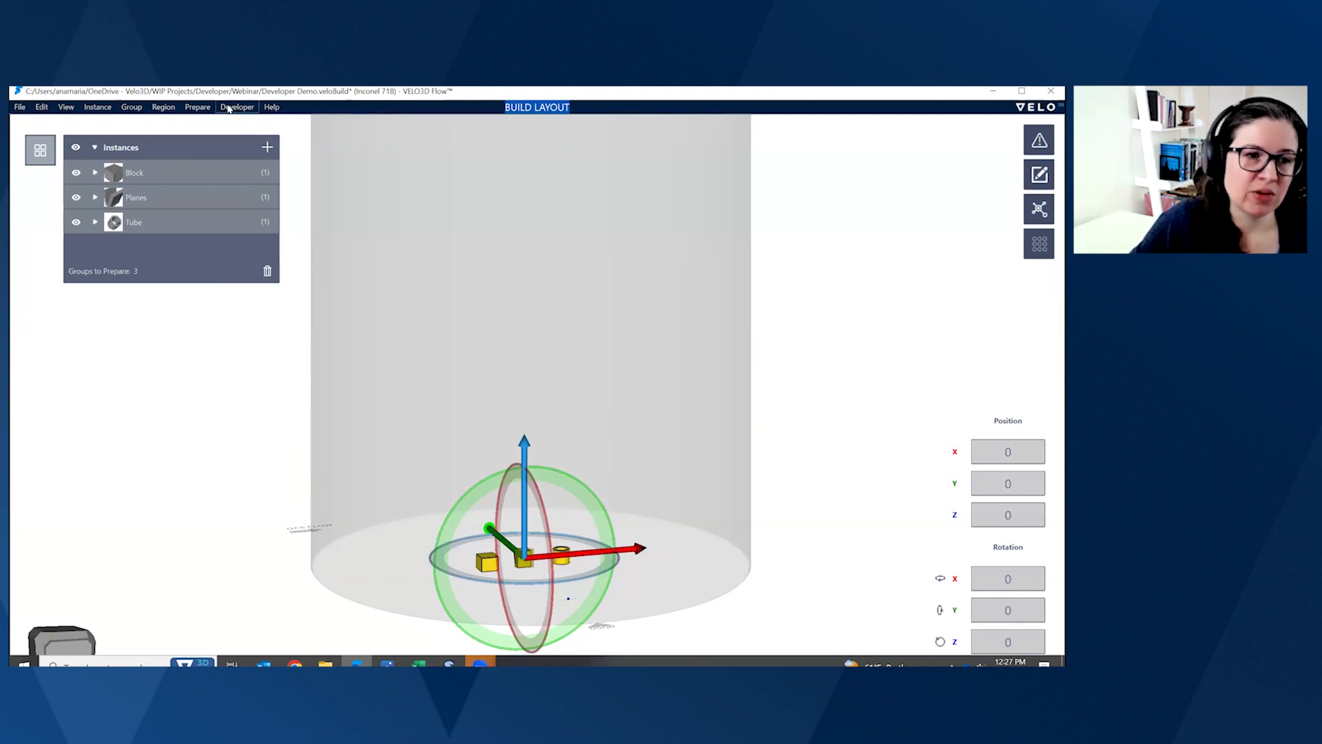
- Add the parameter set file "My custom process.veloParam" to the build
{"action": "left_click", "coordinate": [229, 108]}
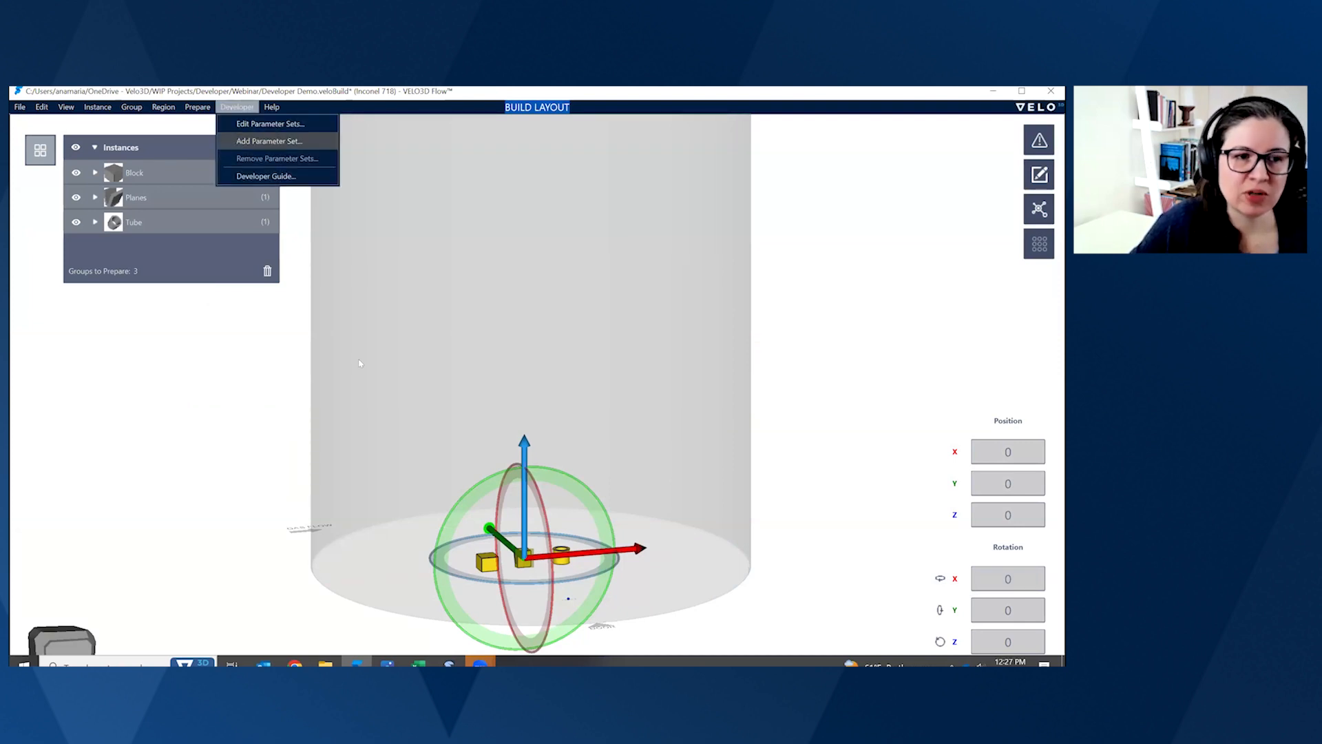
{"action": "left_click", "coordinate": [259, 188]}
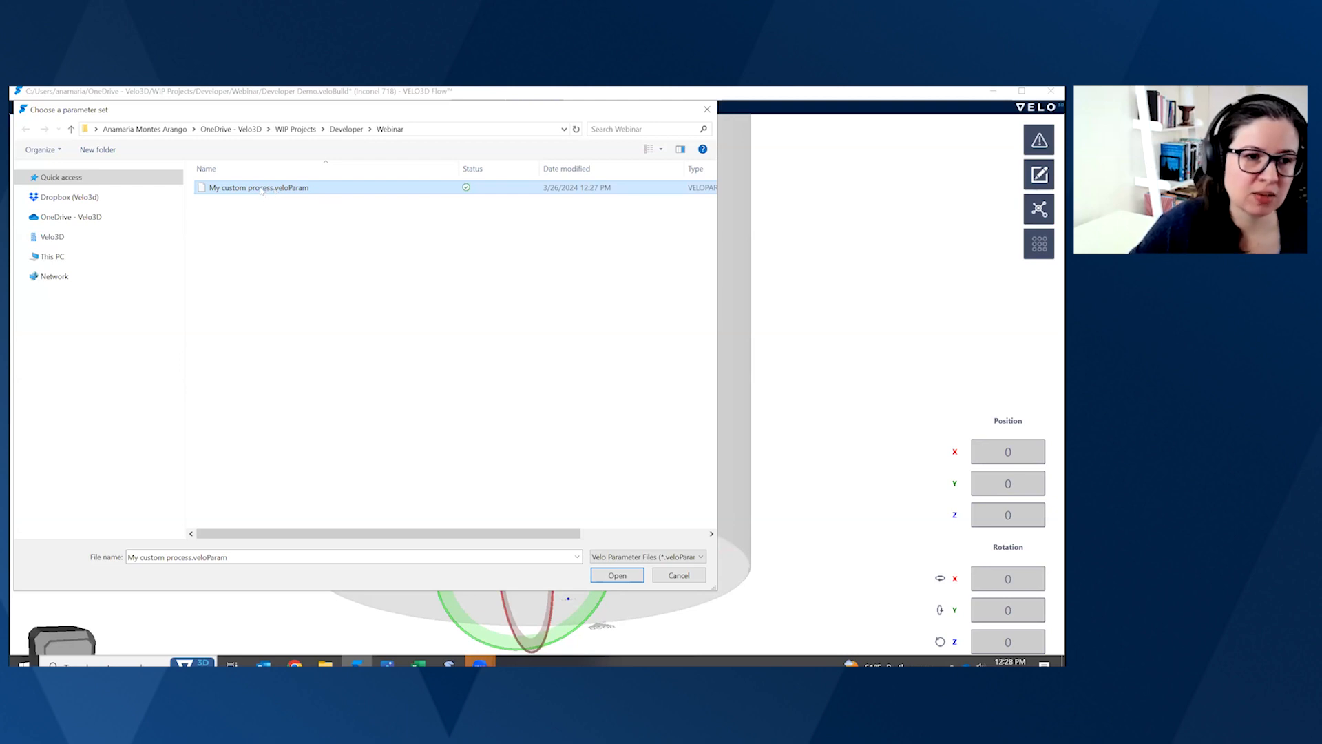
{"action": "double_click", "coordinate": [262, 188]}
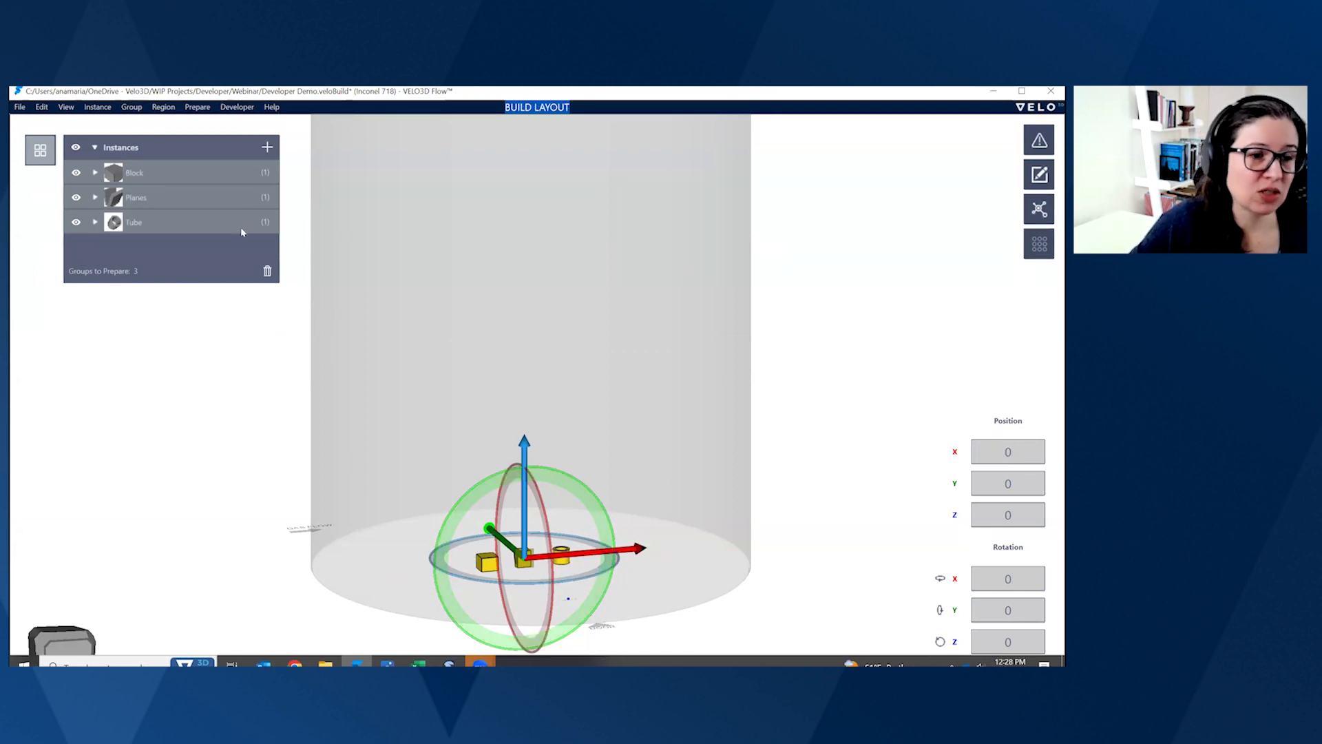
- Assign the "My custom process" process set to the Block, Planes and Tube groups and clear the selection
{"action": "left_click", "coordinate": [132, 108]}
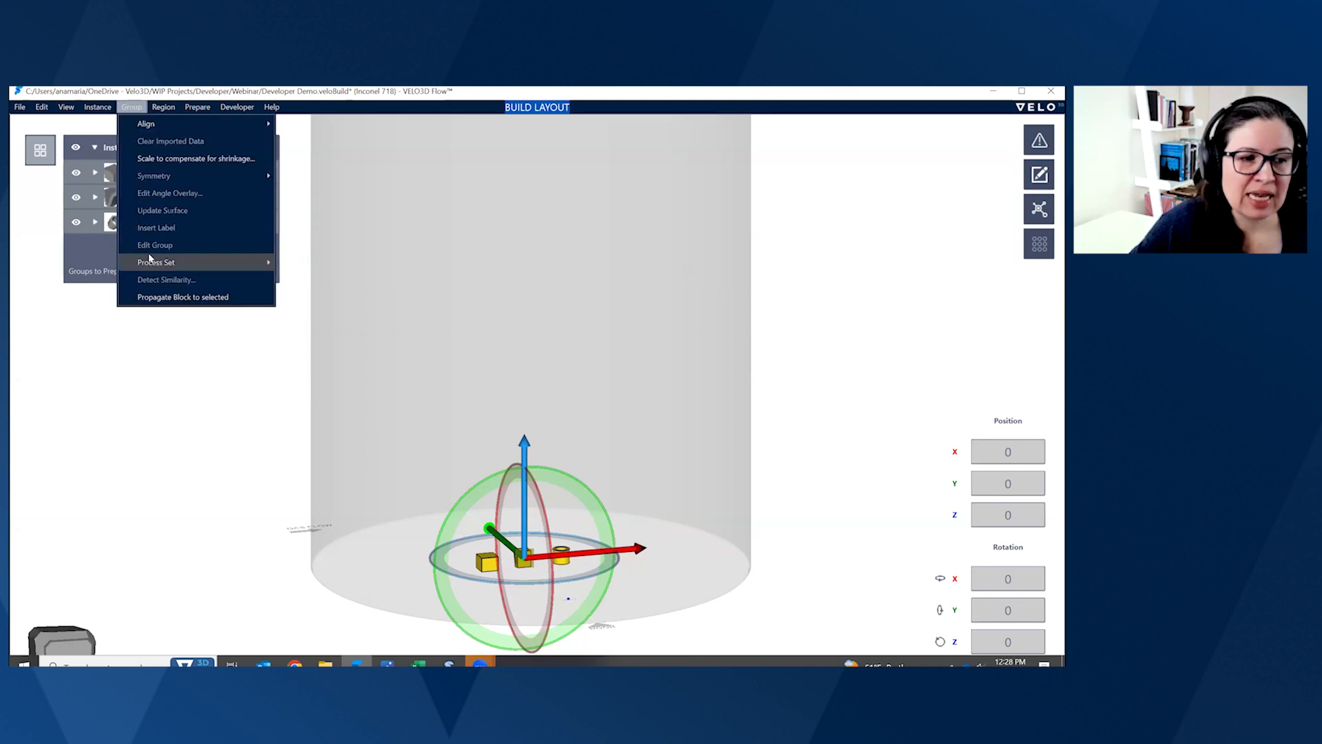
{"action": "mouse_move", "coordinate": [150, 261]}
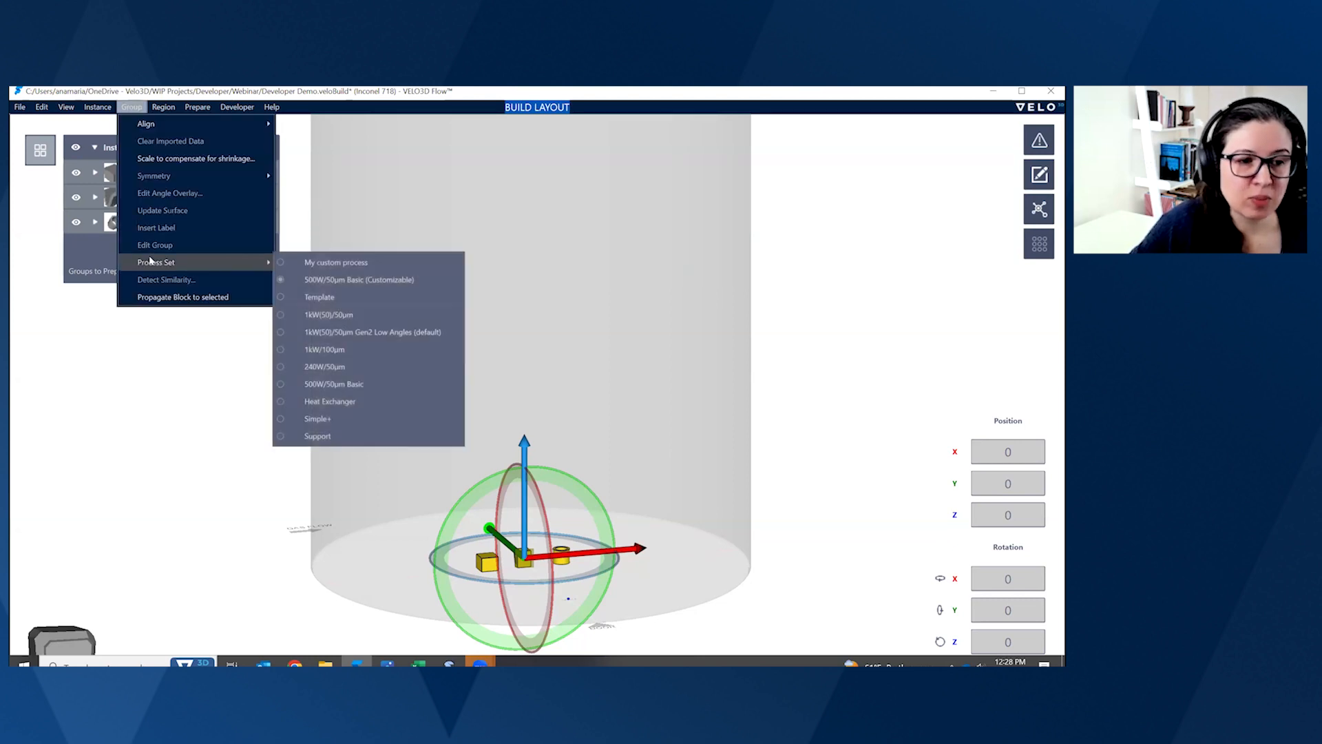
{"action": "left_click", "coordinate": [348, 262]}
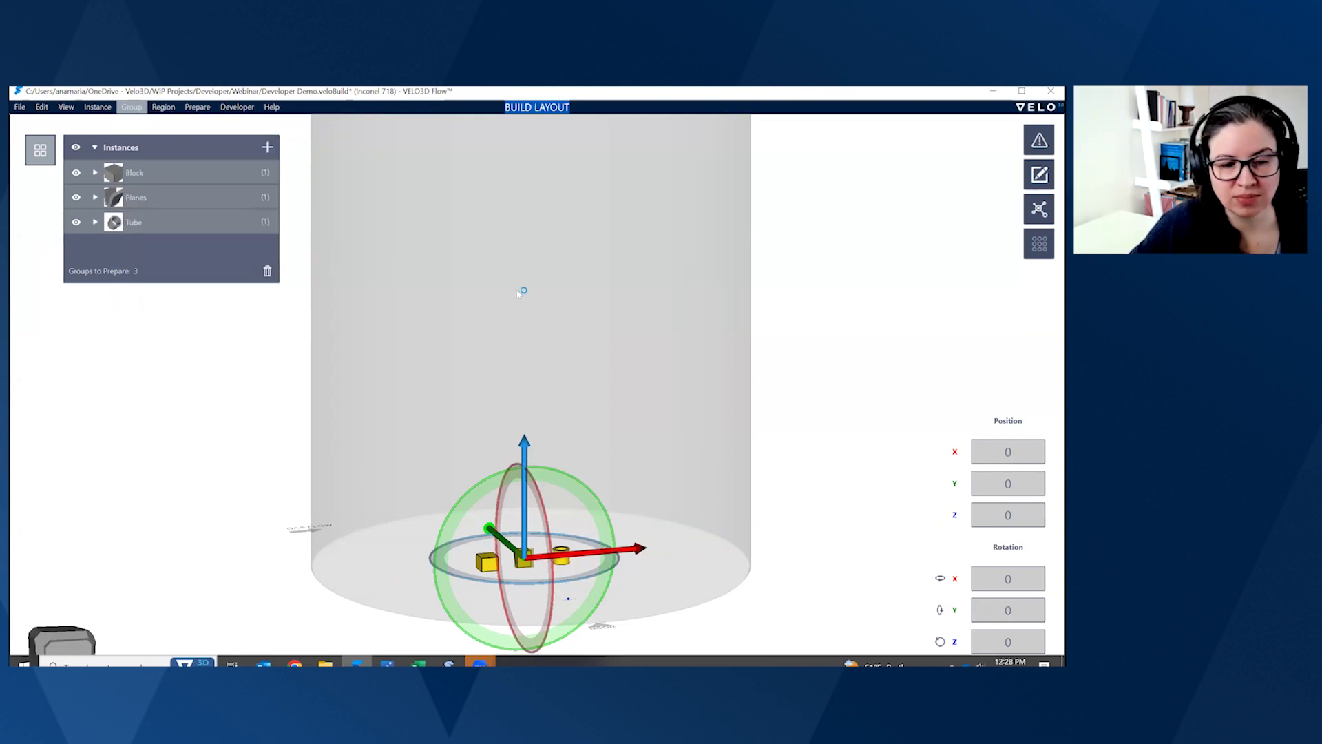
{"action": "left_click", "coordinate": [419, 337]}
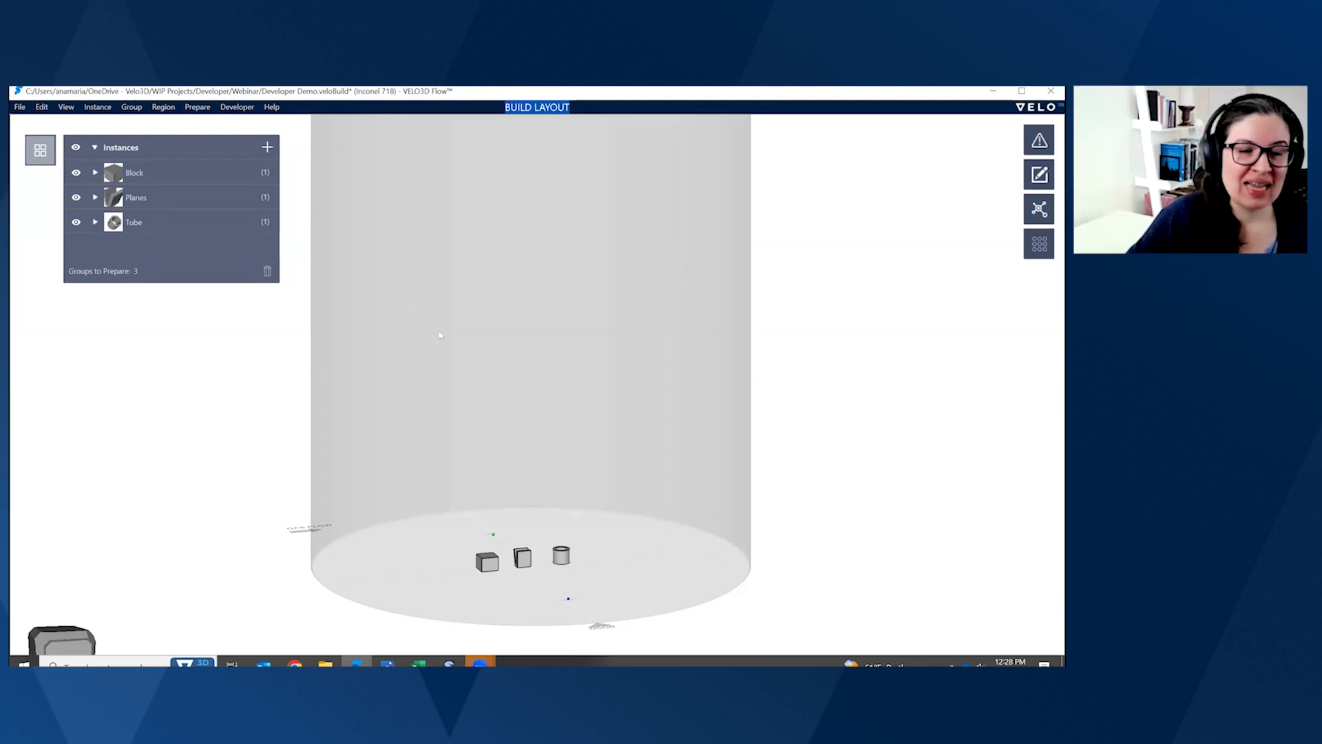
- Open the Tube's parameter set for editing to check its process parameters
{"action": "scroll", "coordinate": [440, 335], "scroll_direction": "down", "scroll_amount": 5}
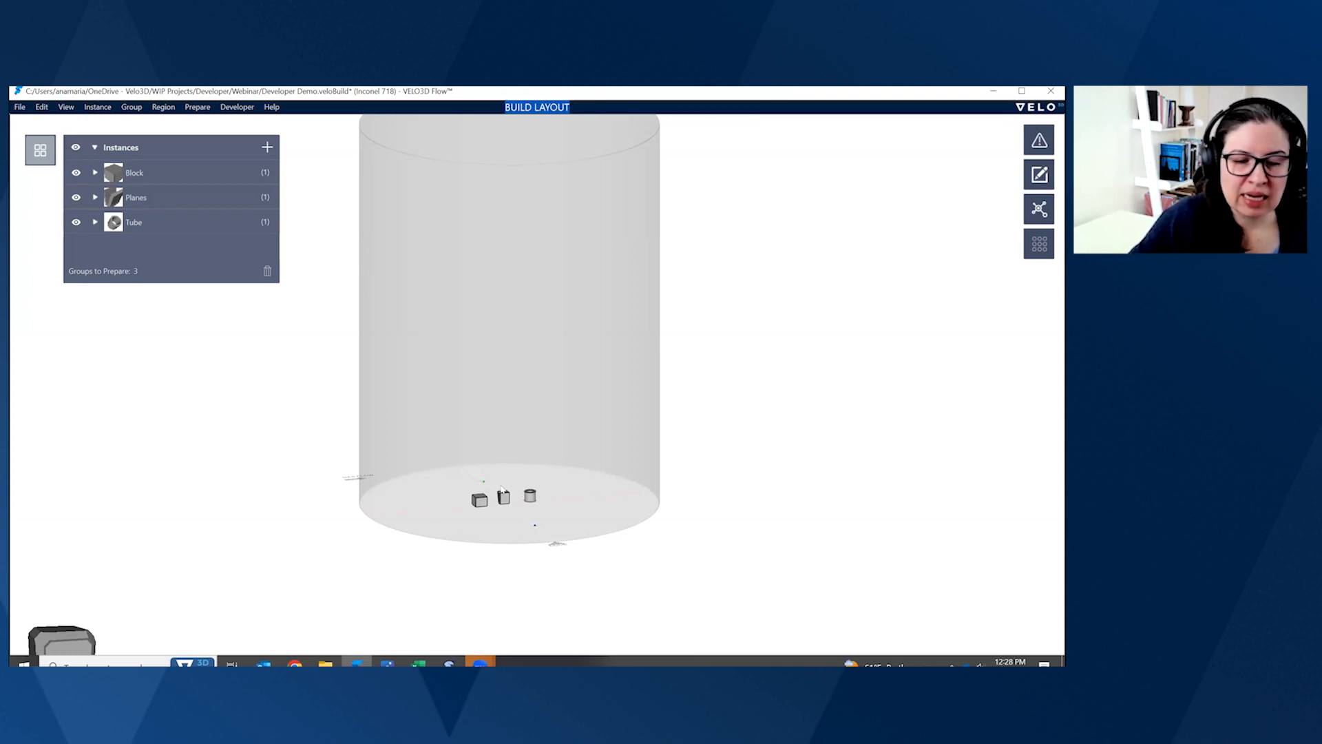
{"action": "scroll", "coordinate": [489, 493], "scroll_direction": "up", "scroll_amount": 3}
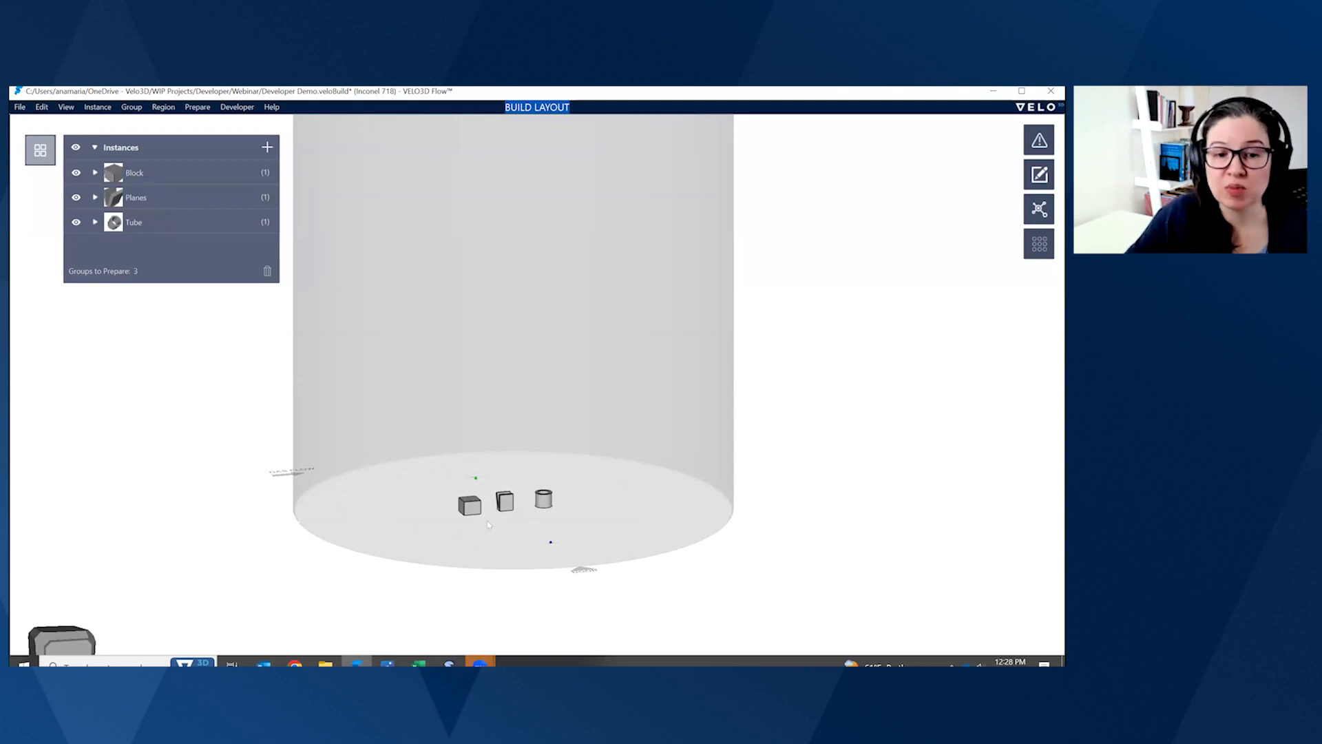
{"action": "left_click", "coordinate": [544, 498]}
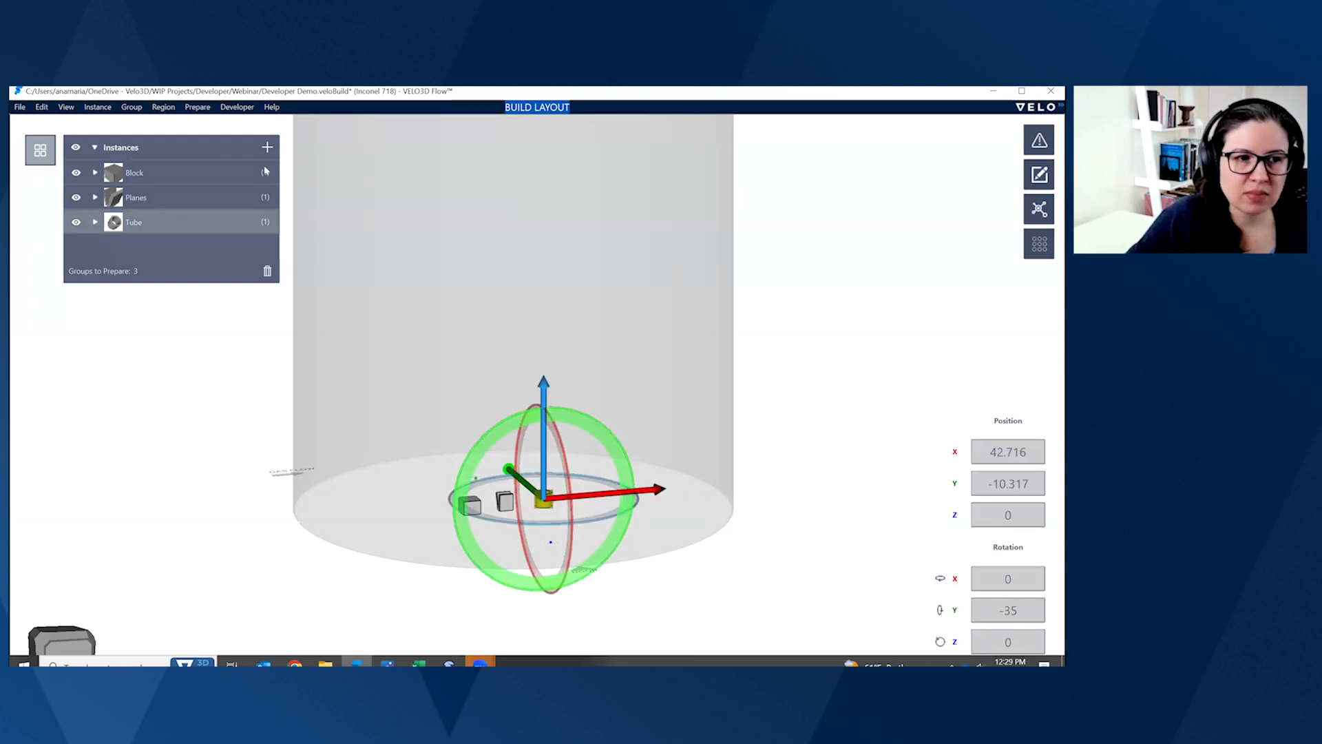
{"action": "left_click", "coordinate": [230, 107]}
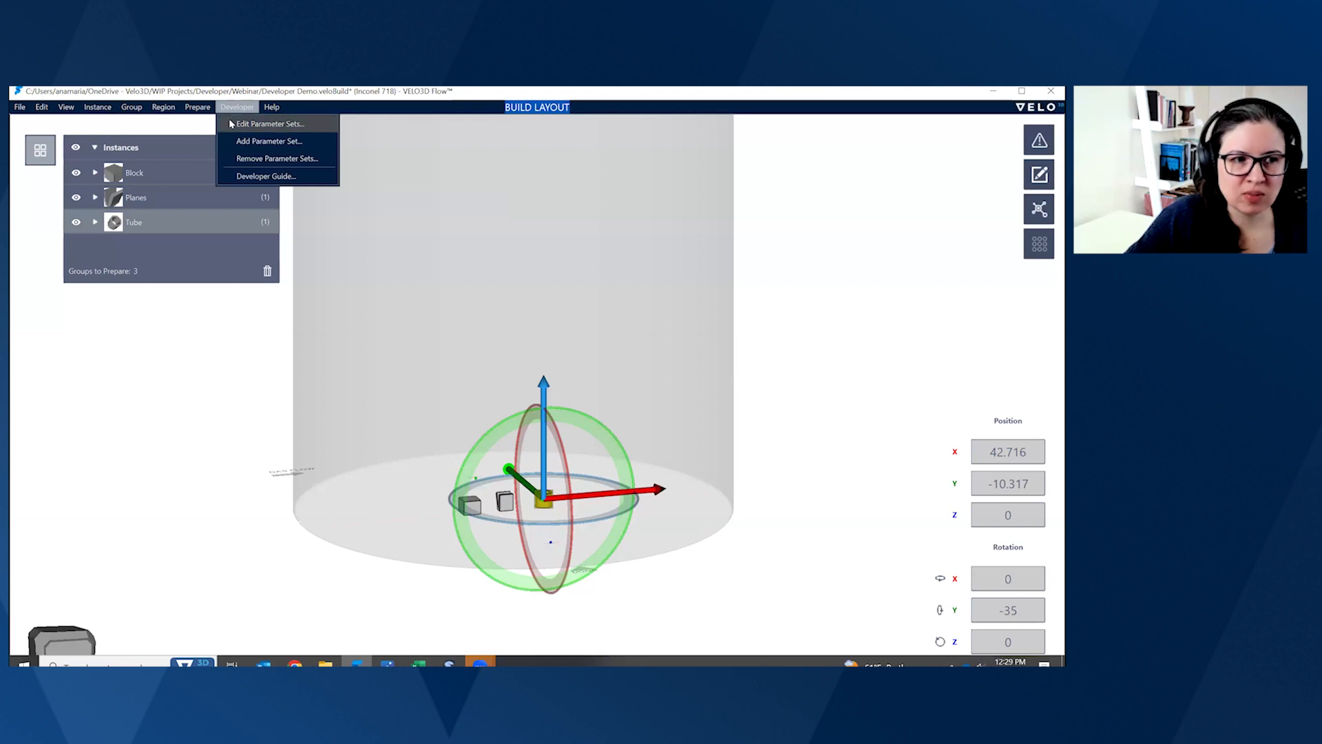
{"action": "left_click", "coordinate": [231, 123]}
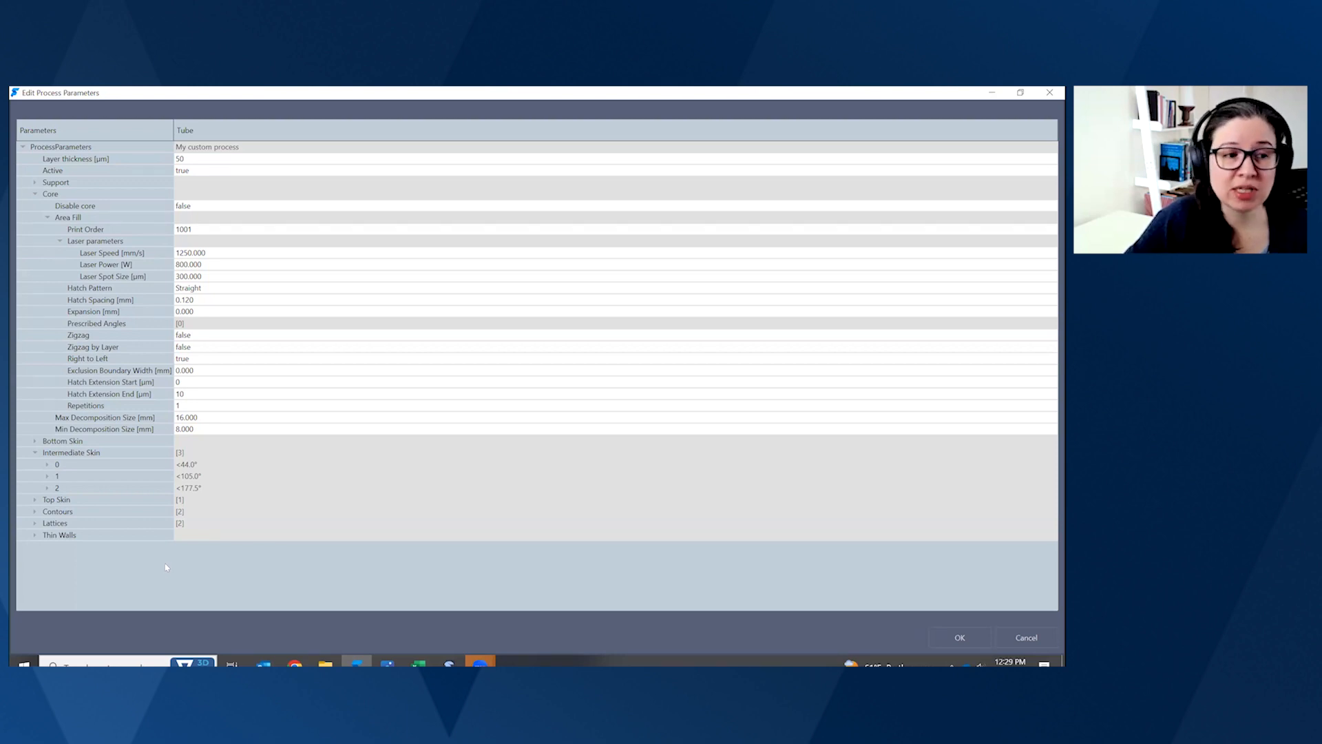
- Add the Core area fill's Laser parameters and Hatch Spacing to the parameter filter and enable the filter
{"action": "right_click", "coordinate": [132, 244]}
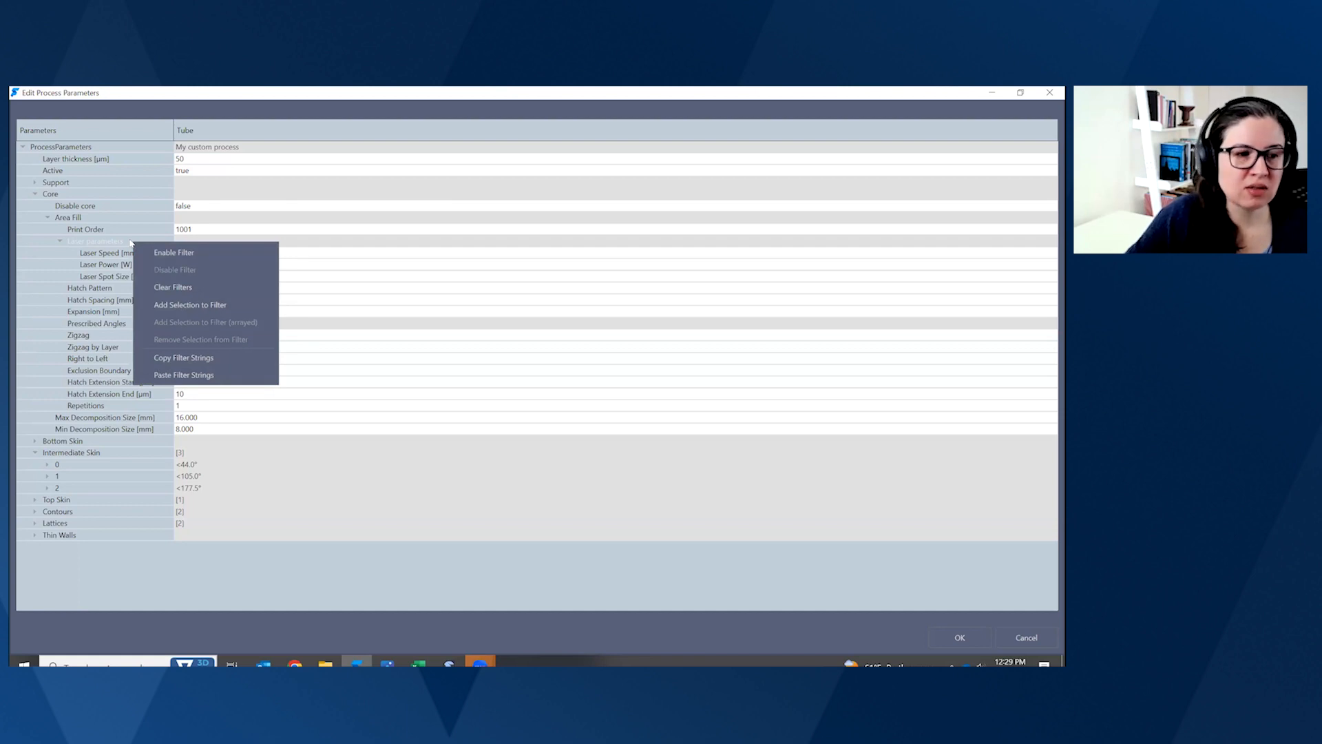
{"action": "left_click", "coordinate": [159, 304]}
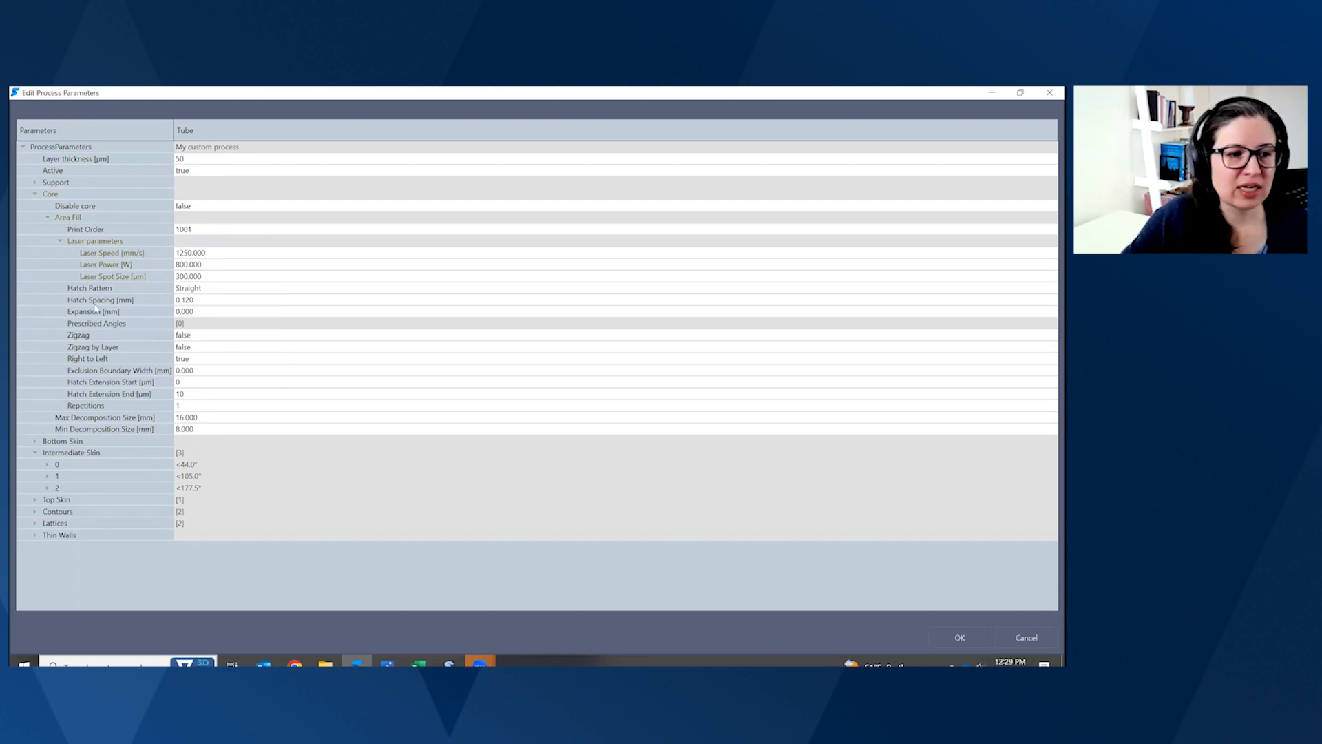
{"action": "right_click", "coordinate": [137, 301]}
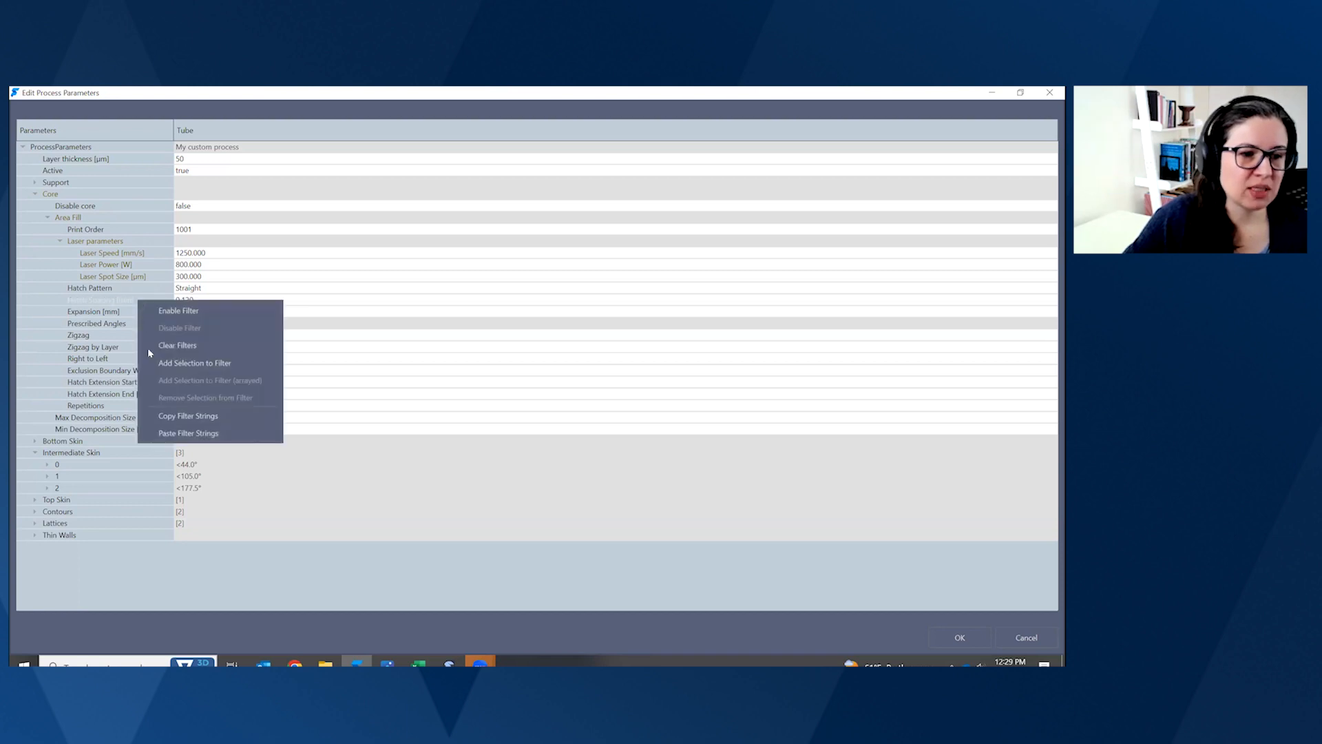
{"action": "left_click", "coordinate": [155, 360]}
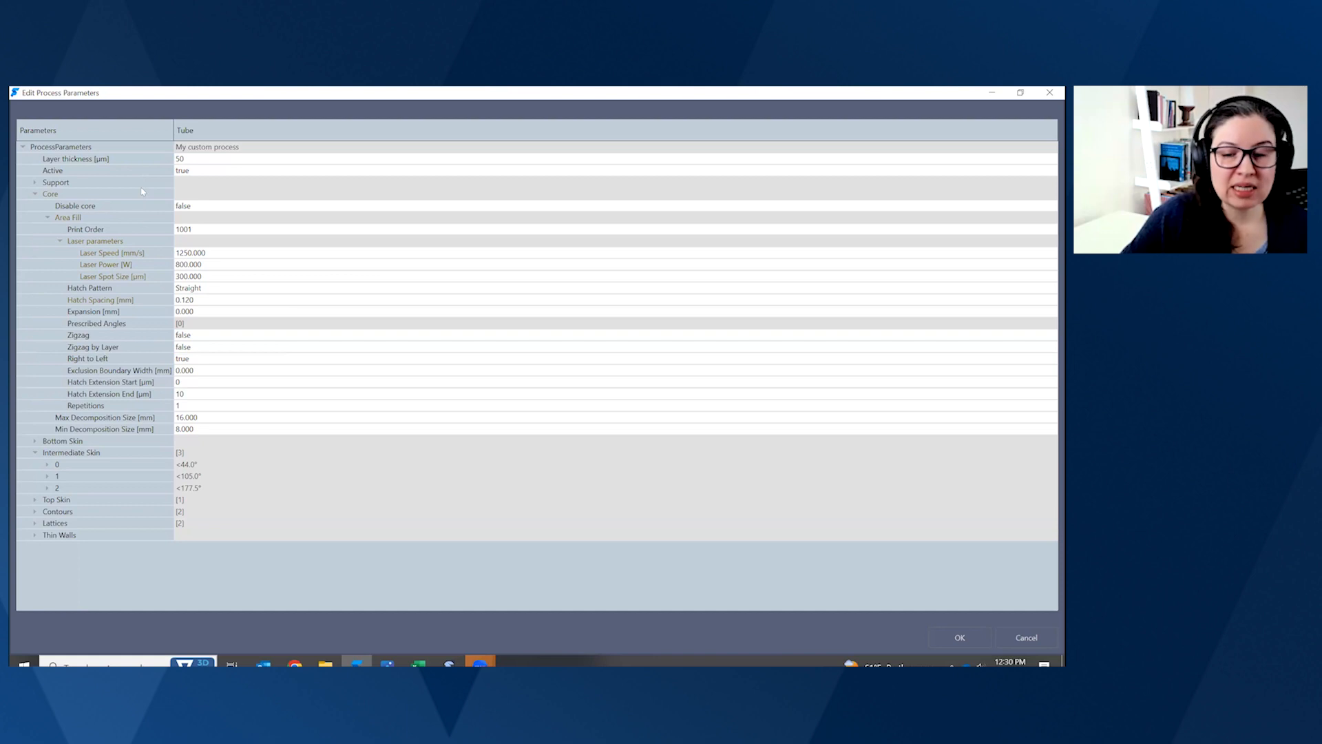
{"action": "right_click", "coordinate": [143, 211]}
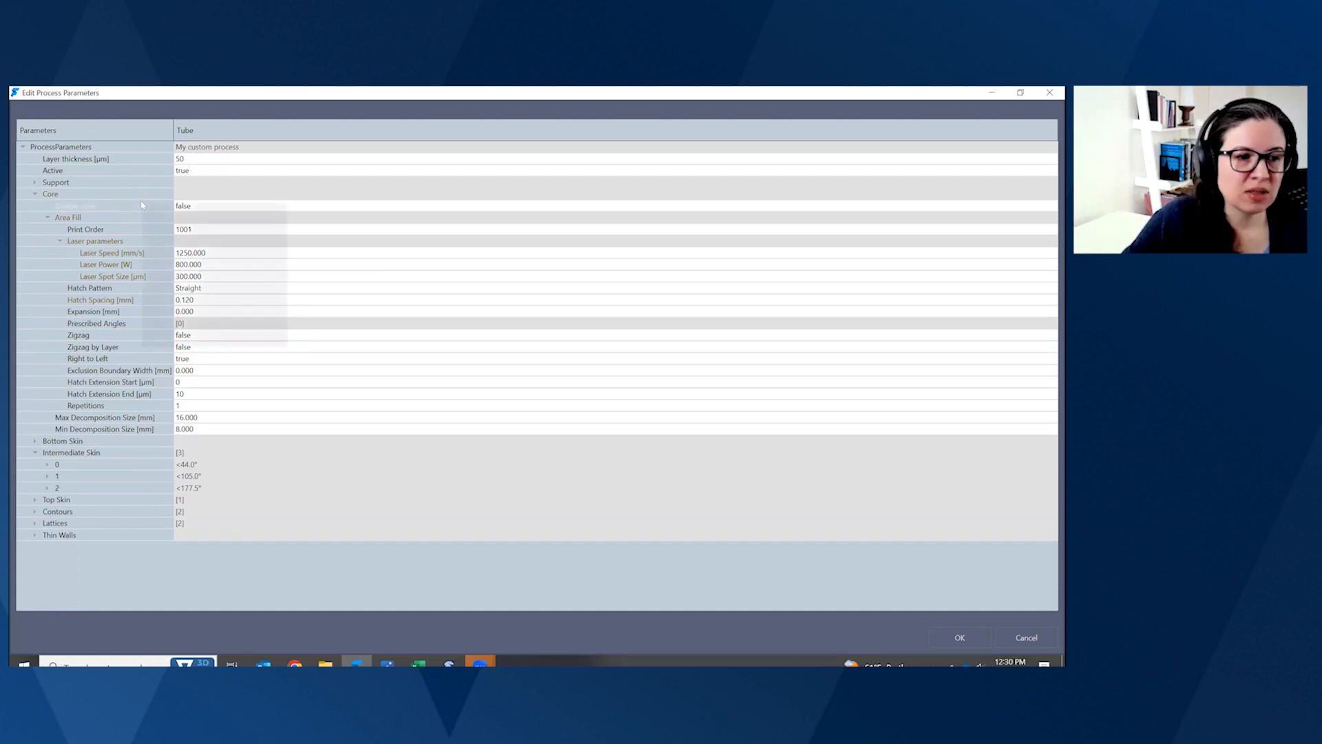
{"action": "left_click", "coordinate": [155, 212]}
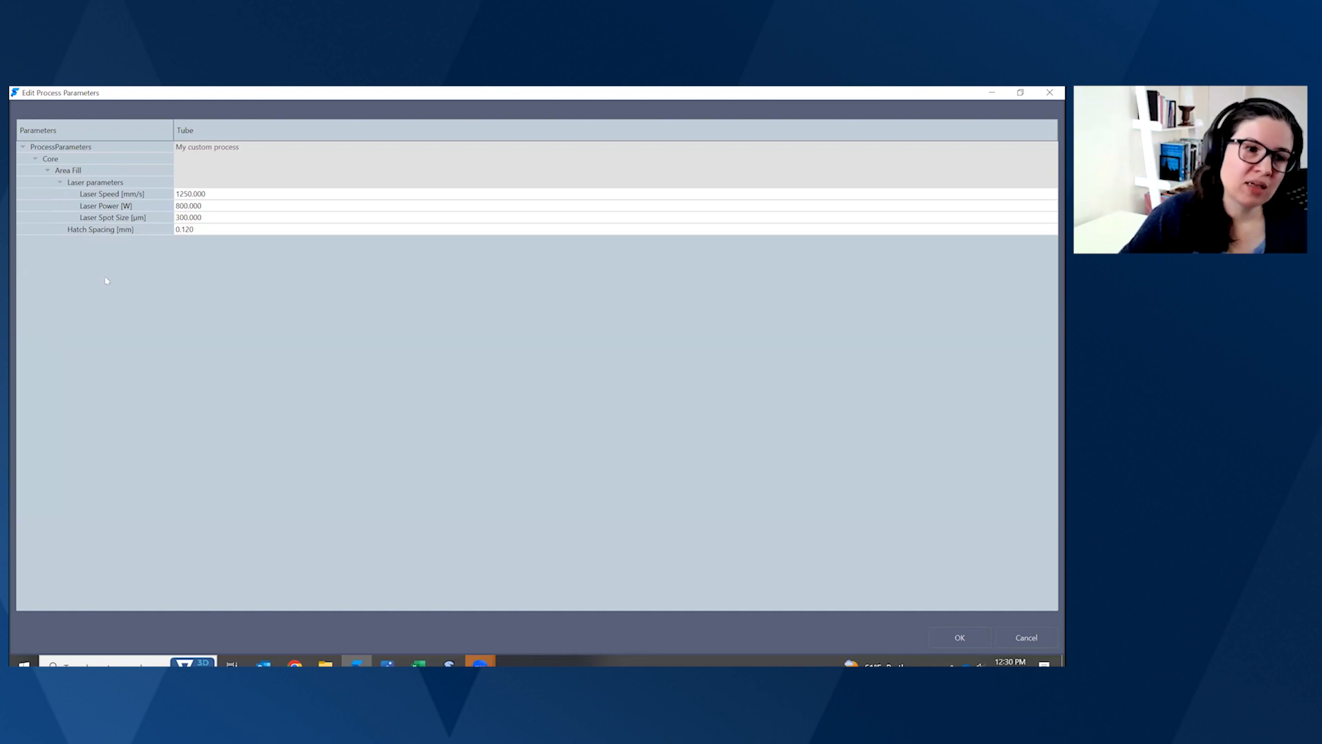
- Disable the parameter filter and remove the Core Hatch Spacing from it
{"action": "right_click", "coordinate": [136, 173]}
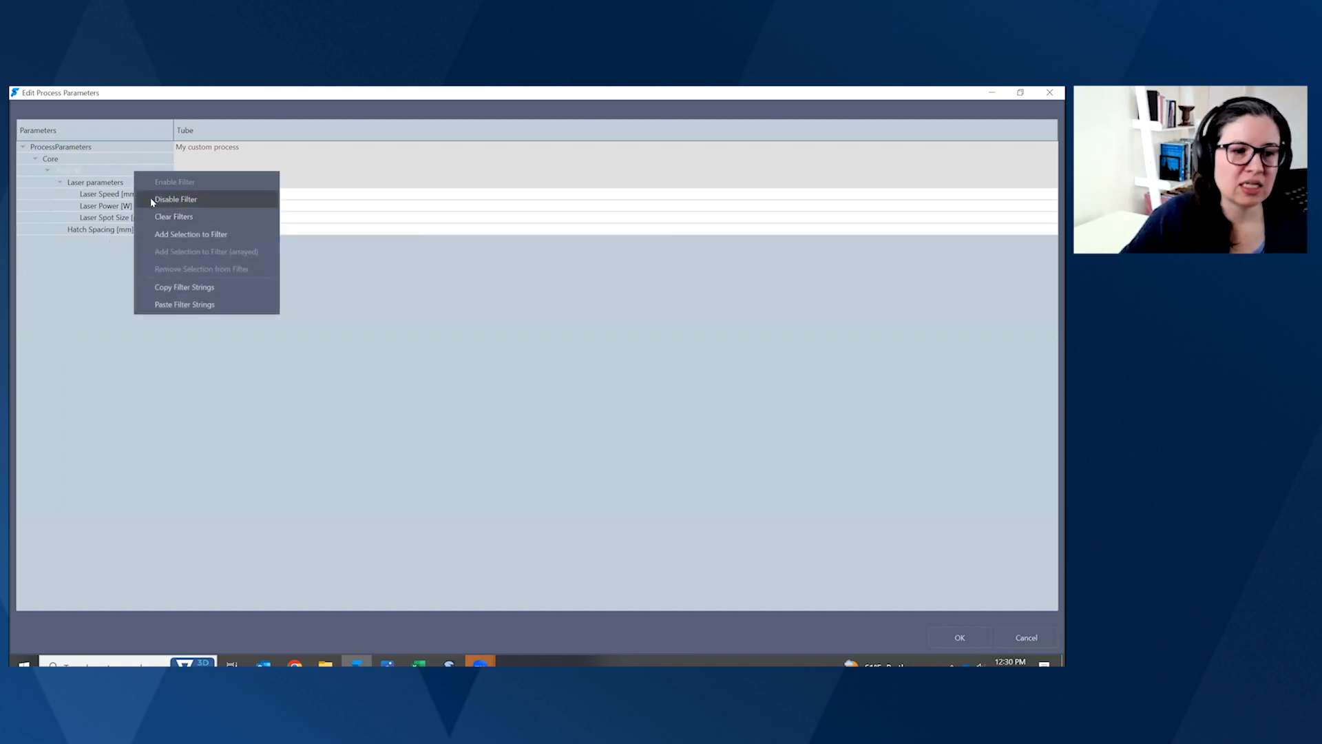
{"action": "left_click", "coordinate": [150, 198]}
{"action": "mouse_move", "coordinate": [80, 336]}
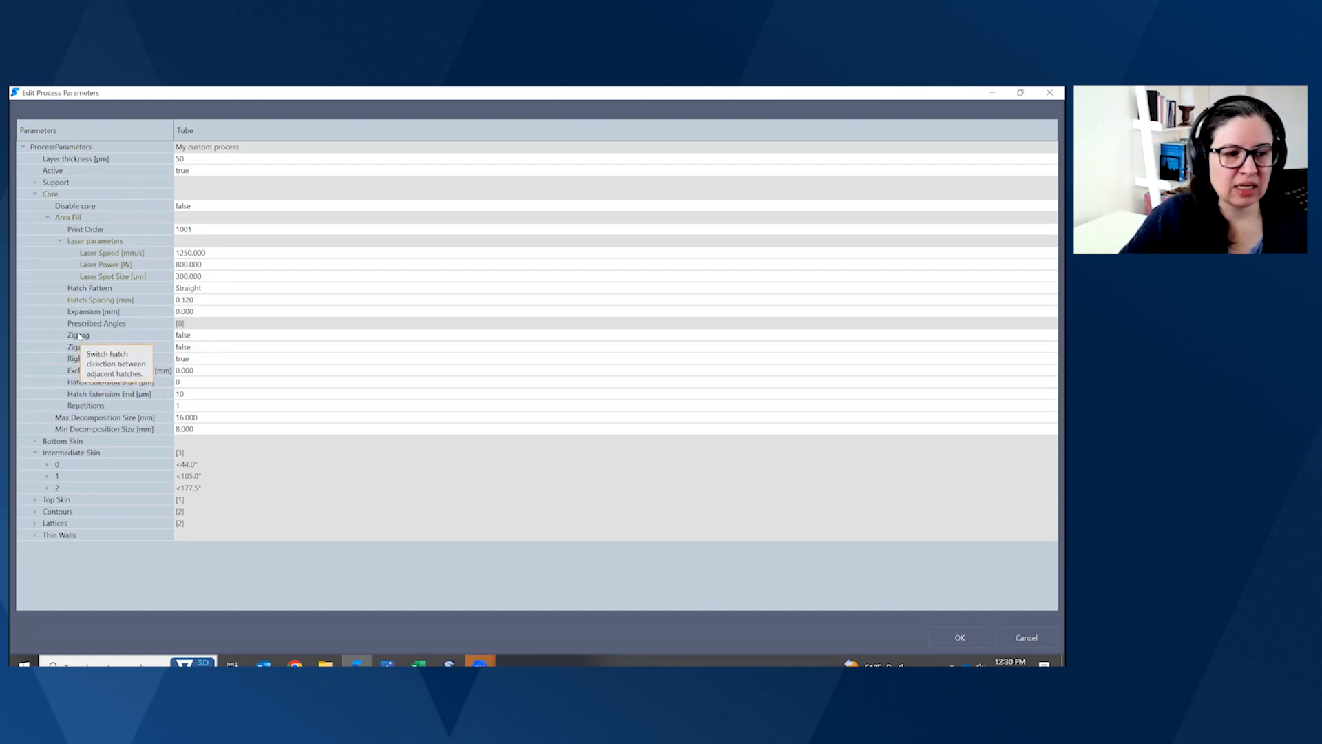
{"action": "right_click", "coordinate": [91, 303]}
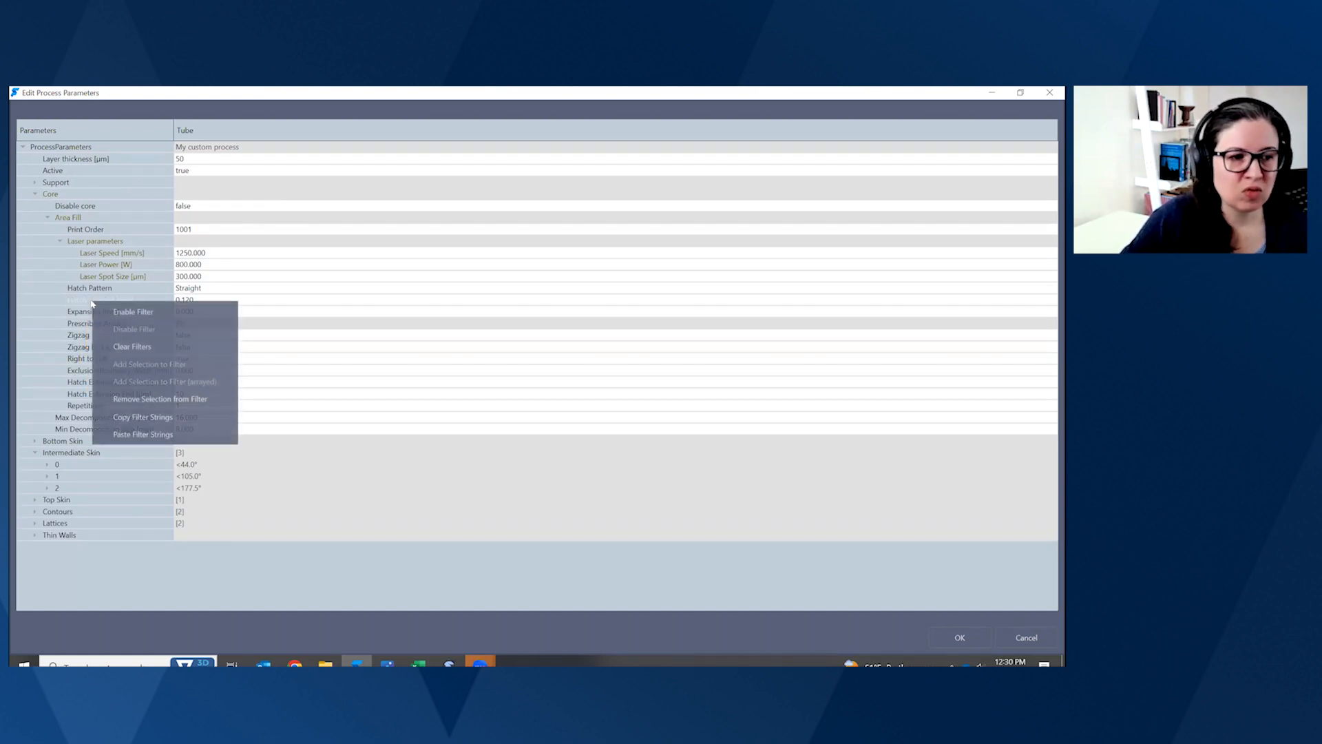
{"action": "left_click", "coordinate": [117, 399]}
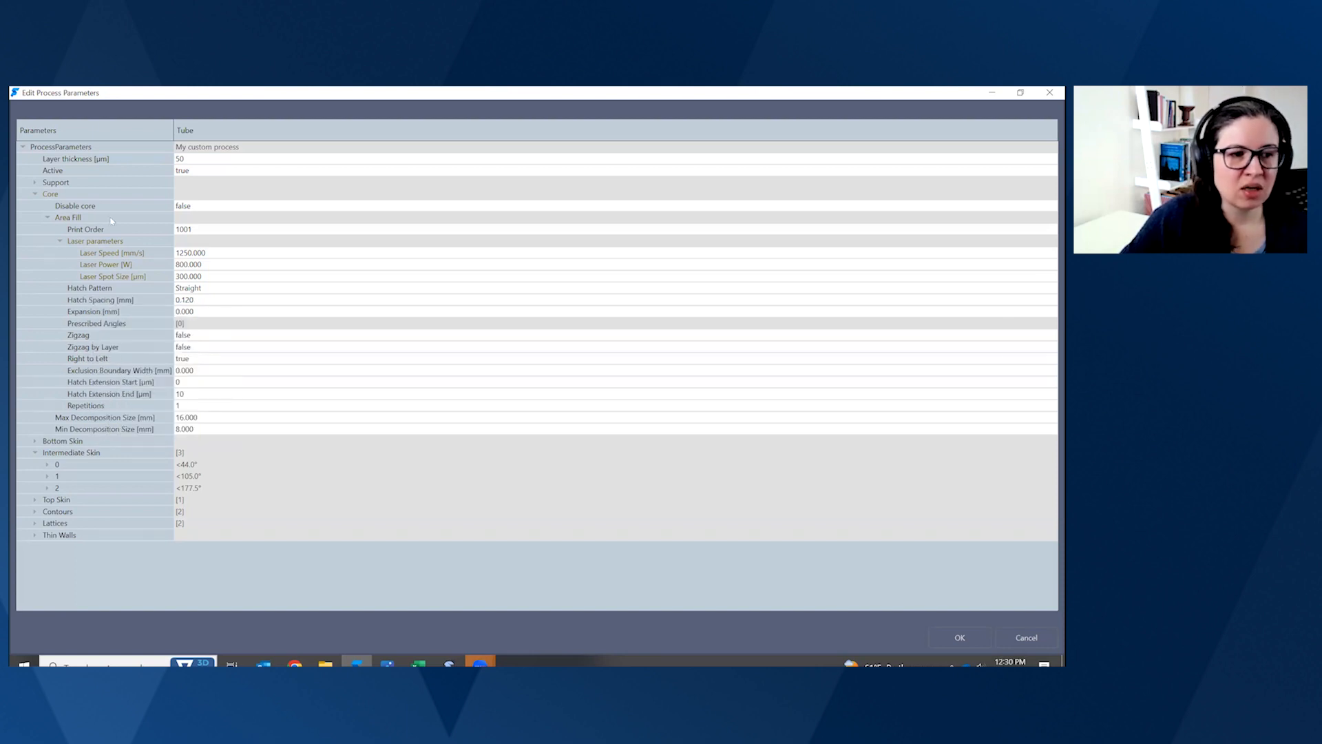
- Clear all parameter filters and accept the Tube's process parameters
{"action": "right_click", "coordinate": [112, 220]}
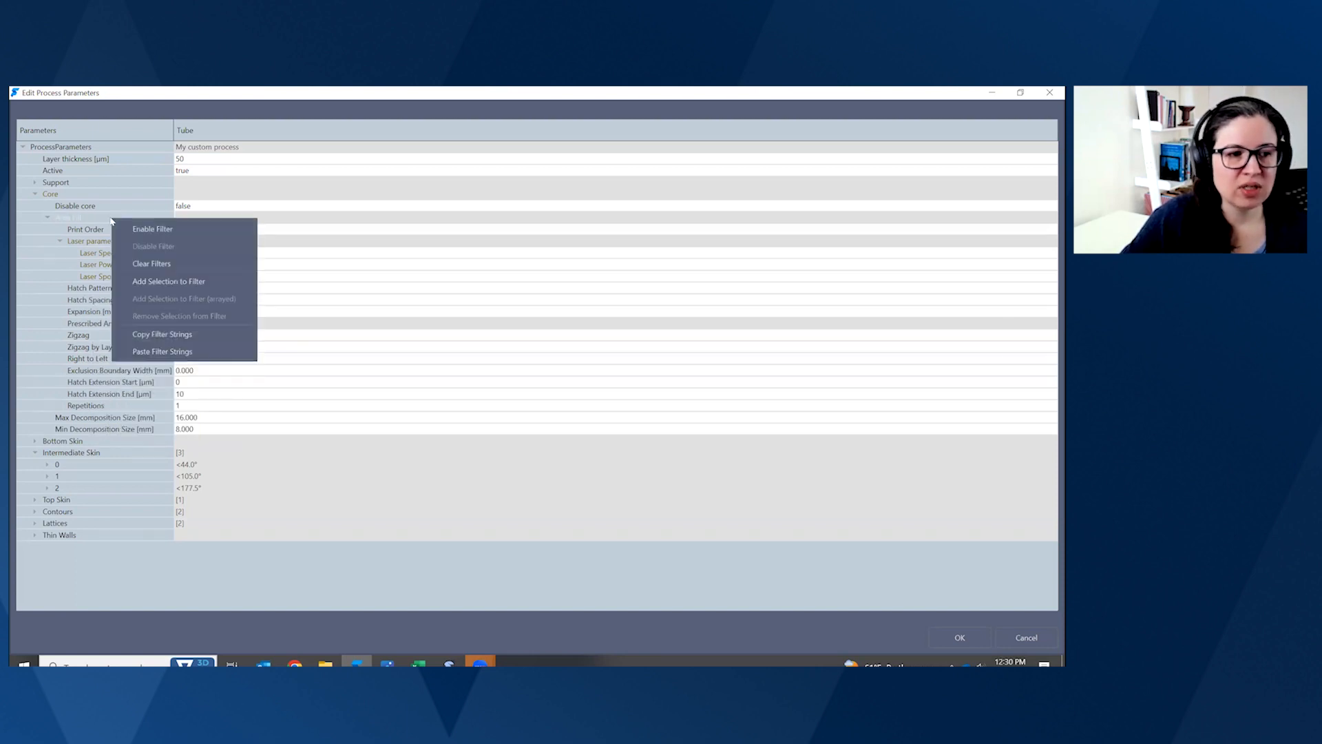
{"action": "left_click", "coordinate": [127, 262]}
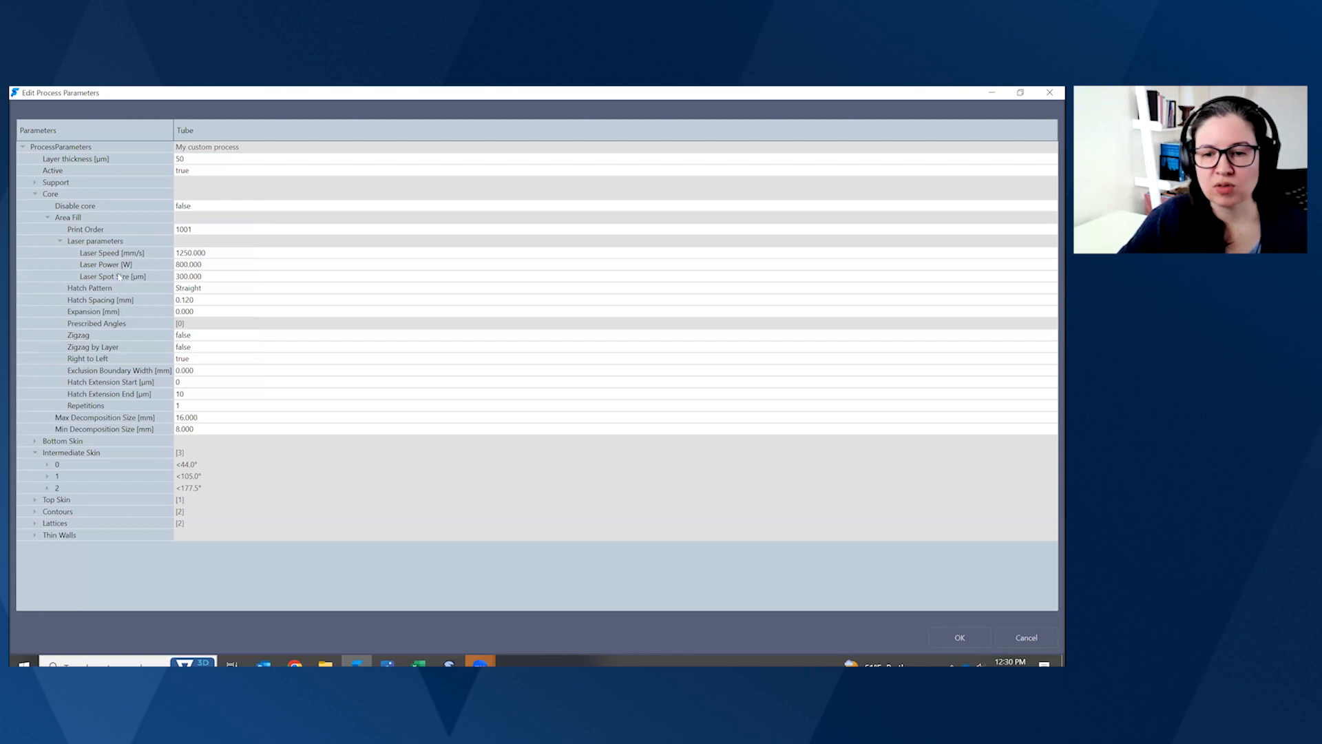
{"action": "left_click", "coordinate": [967, 638]}
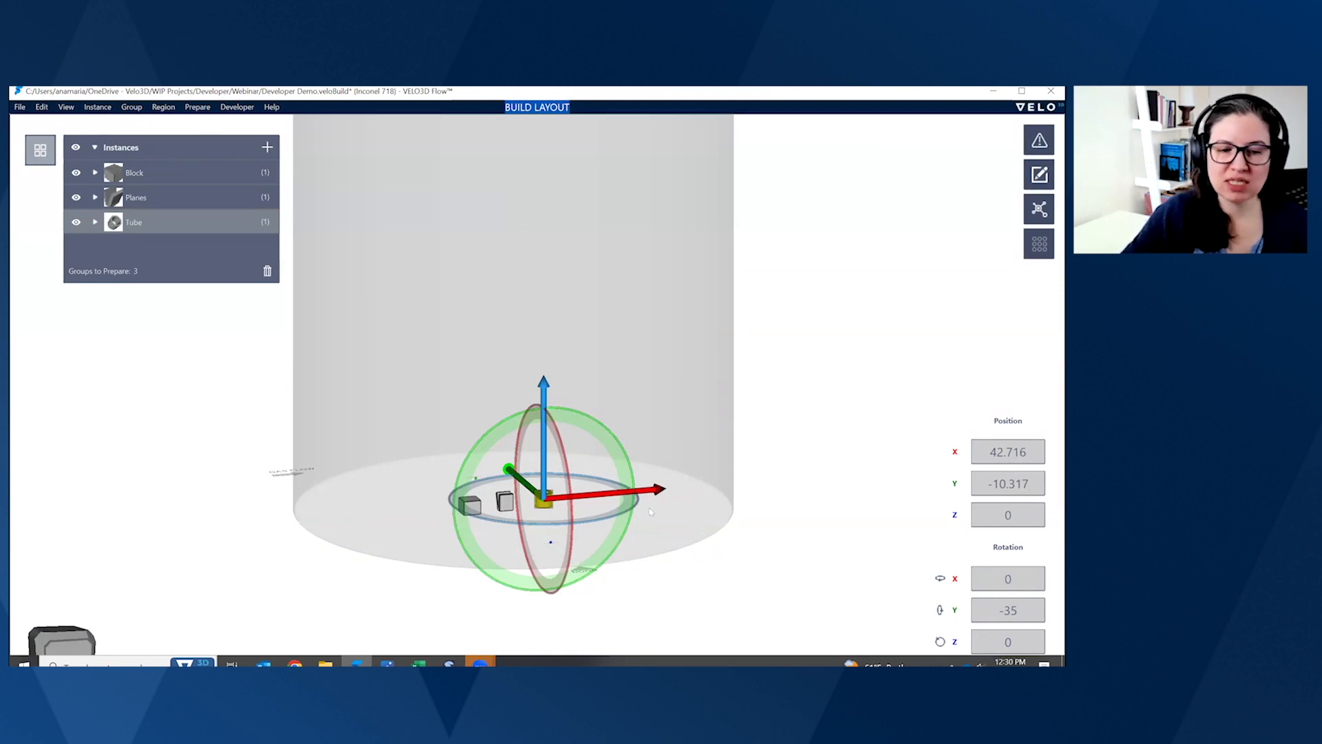
- Switch to Excel and review the DOE table of Core laser speed and power per sample
{"action": "scroll", "coordinate": [296, 512], "scroll_direction": "up", "scroll_amount": 2}
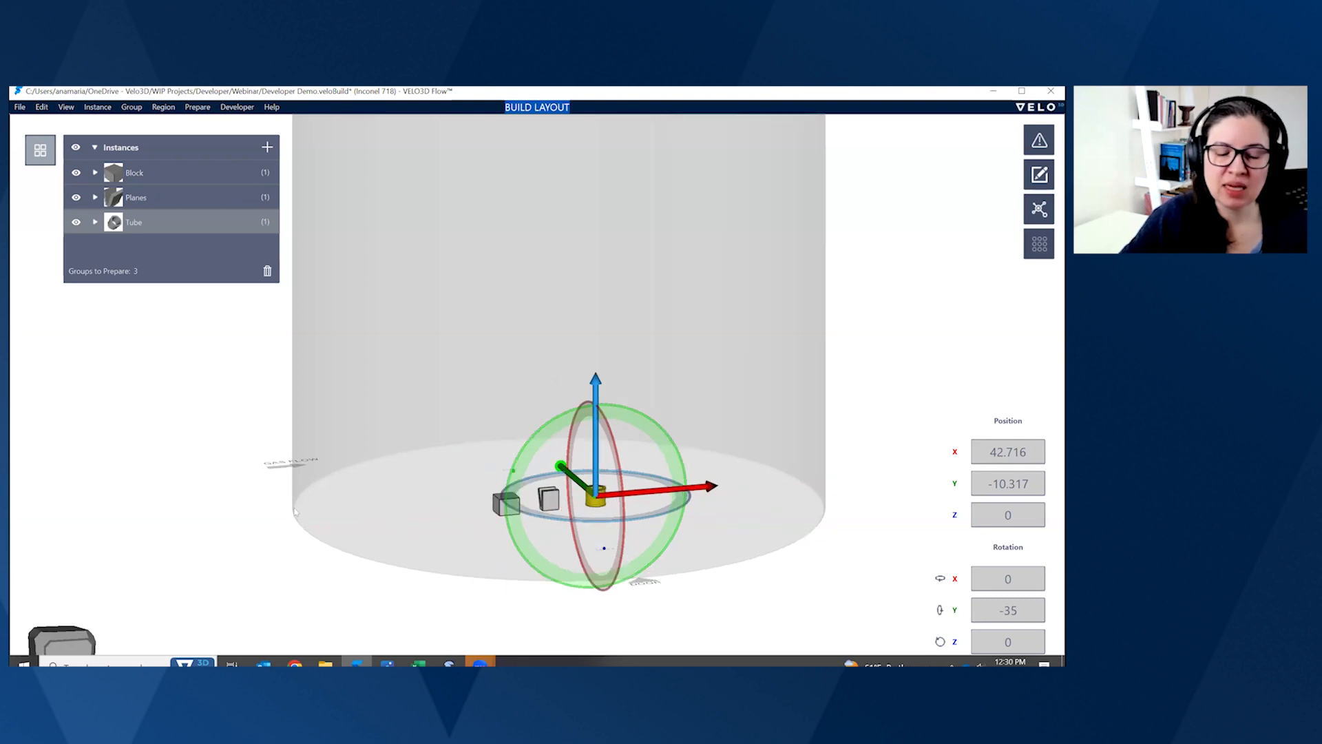
{"action": "scroll", "coordinate": [295, 511], "scroll_direction": "up", "scroll_amount": 1}
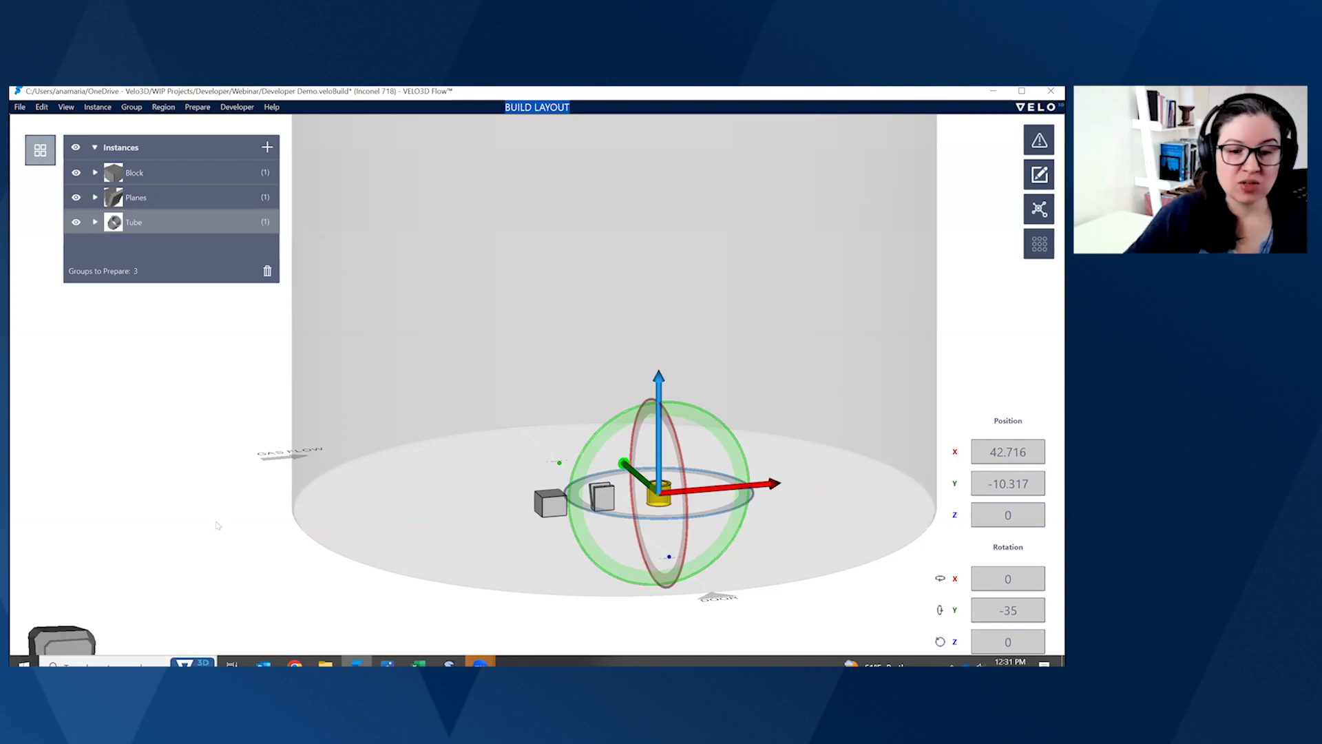
{"action": "left_click", "coordinate": [418, 663]}
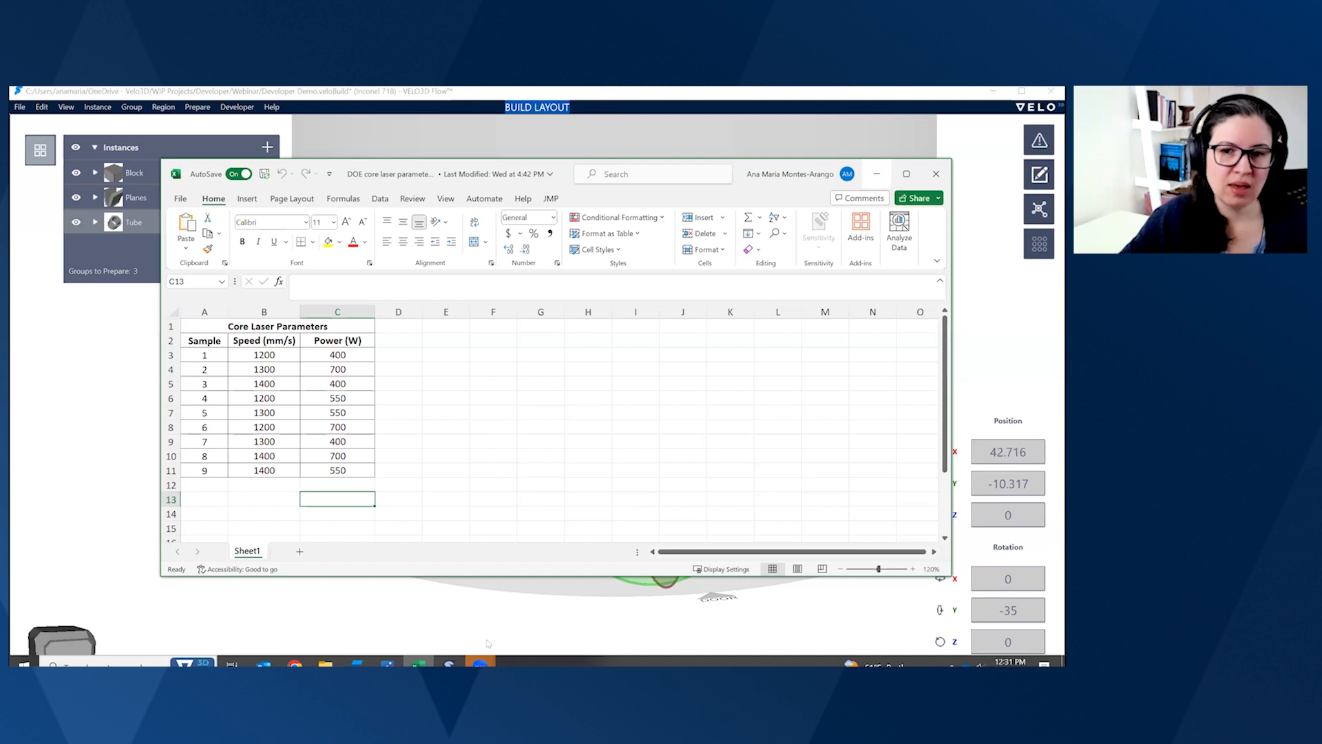
- Switch back to VELO3D Flow, delete the Tube and Block instances from the build layout, and maximize the window
{"action": "left_click", "coordinate": [877, 174]}
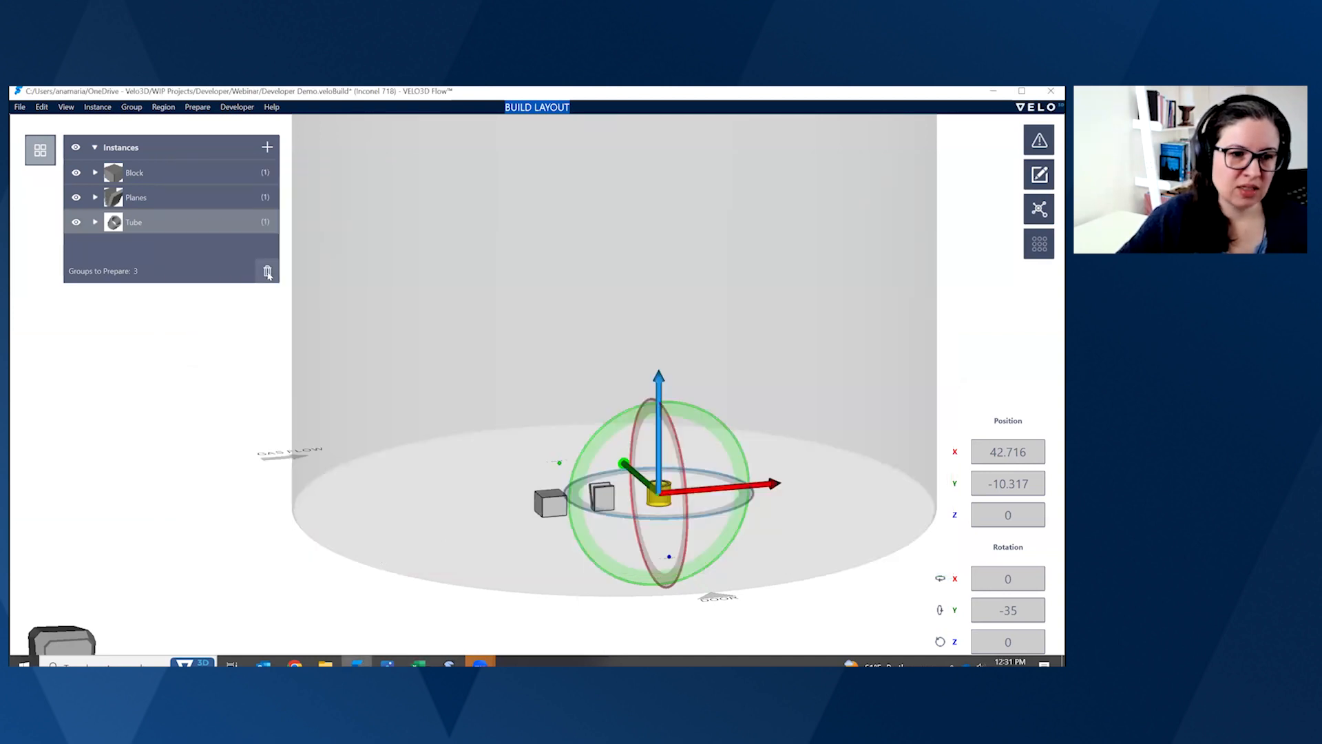
{"action": "left_click", "coordinate": [544, 499]}
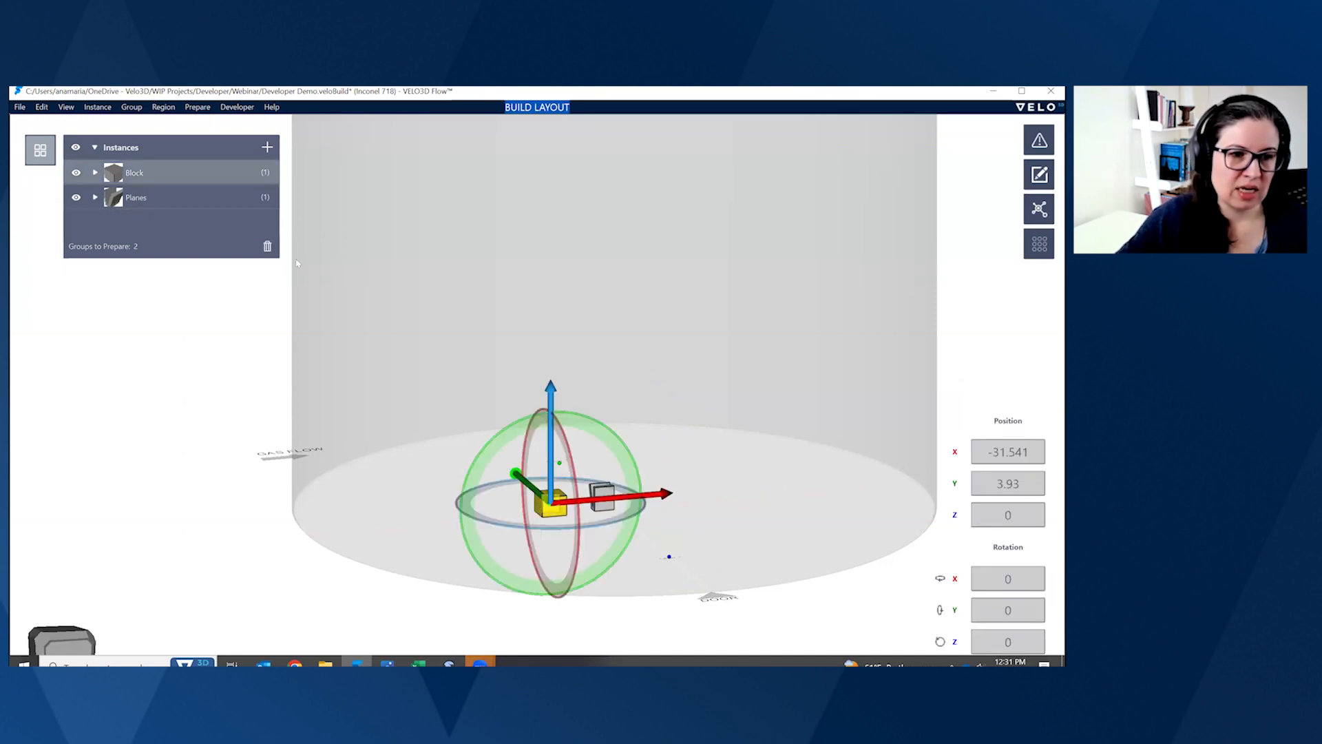
{"action": "key", "text": "Delete"}
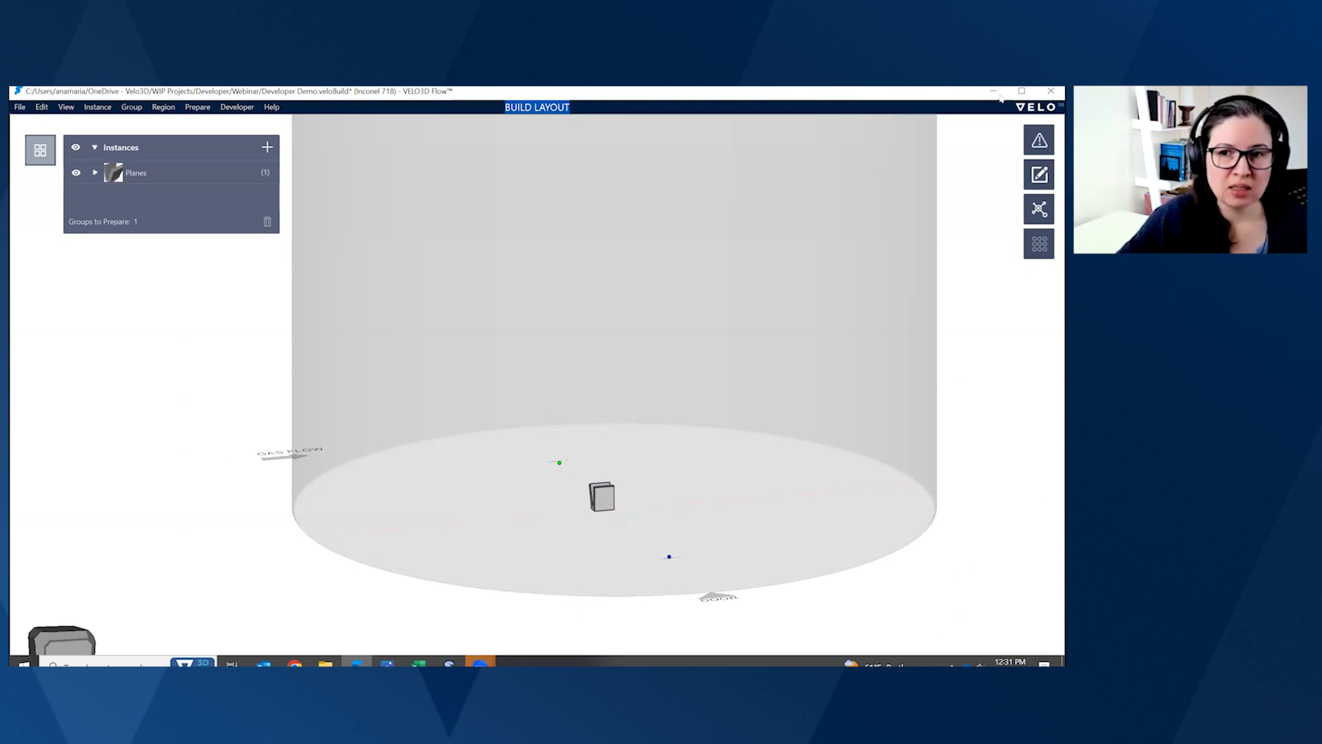
{"action": "left_click", "coordinate": [1021, 92]}
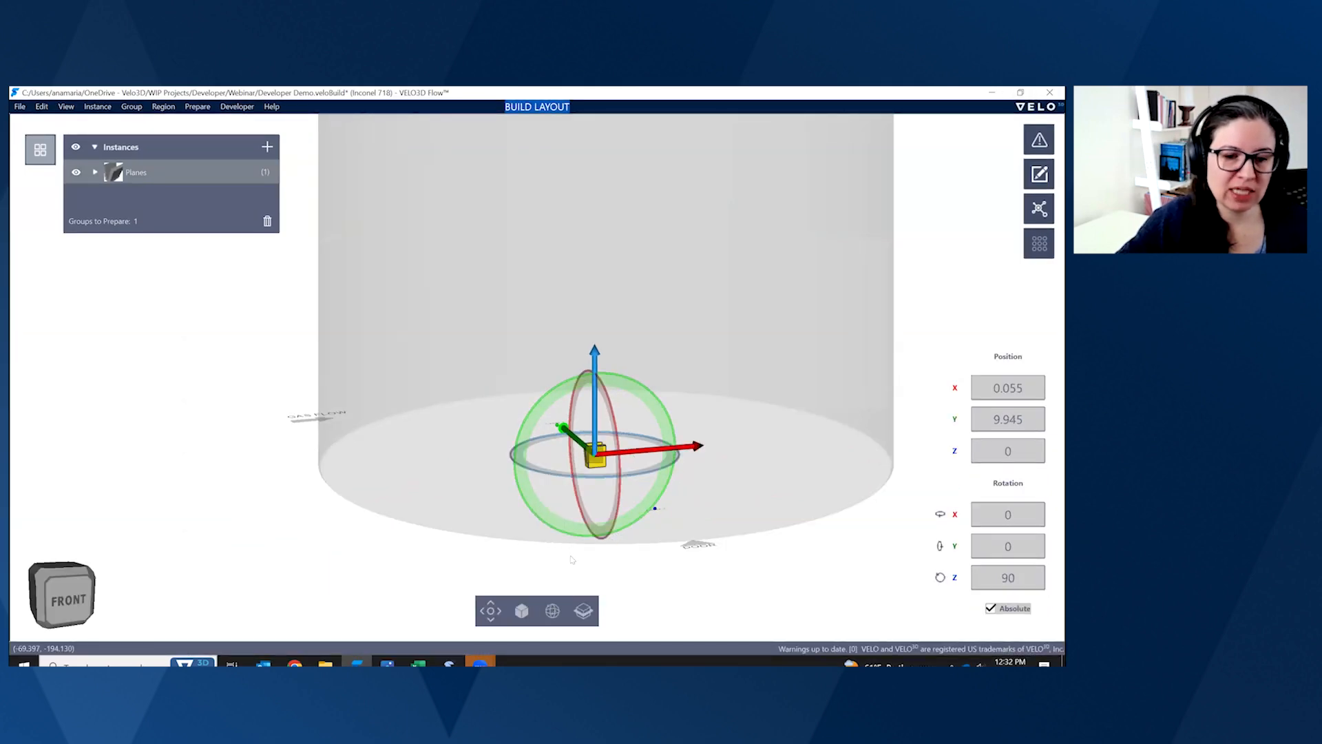
- Duplicate the Planes instance in a rectangular array with X and Y size 3 and 15 mm spacing in X and Y
{"action": "key", "text": "ctrl+d"}
{"action": "left_click_drag", "start_coordinate": [825, 419], "coordinate": [803, 415]}
{"action": "type", "text": "3"}
{"action": "key", "text": "Tab"}
{"action": "type", "text": "3"}
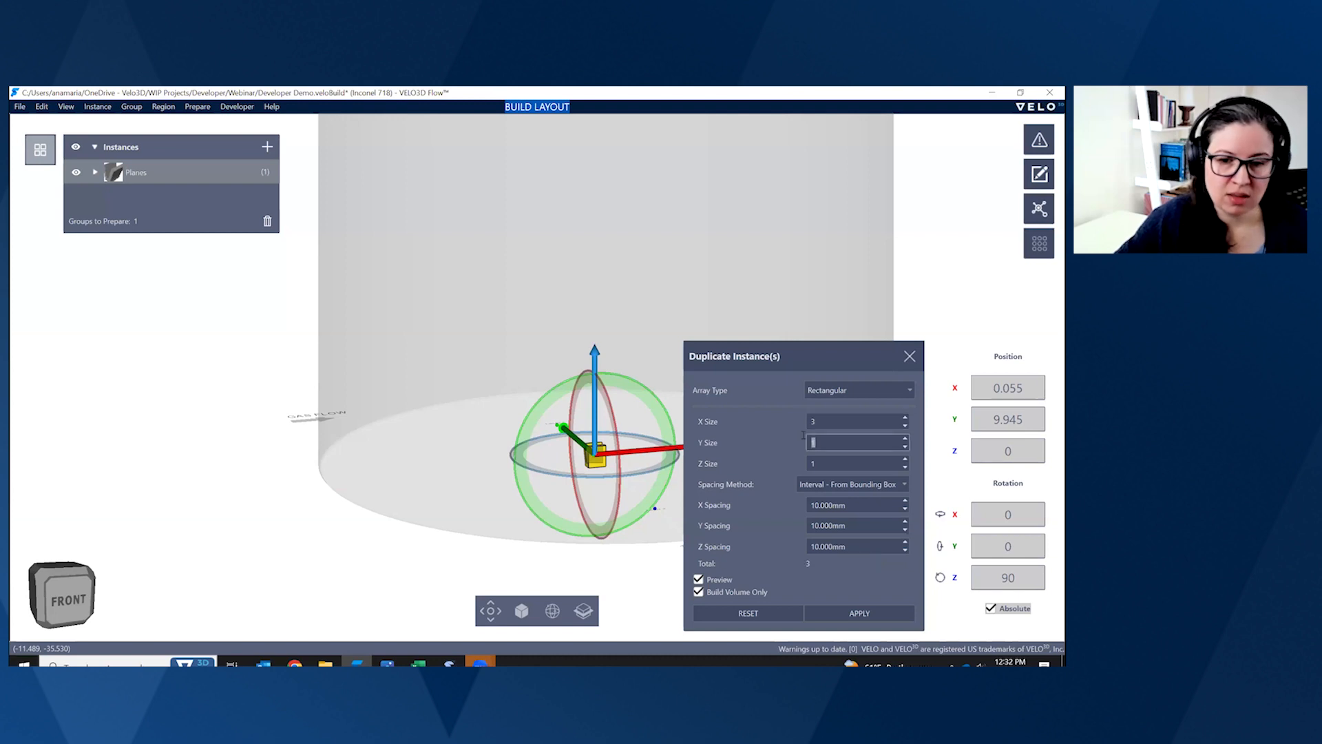
{"action": "left_click", "coordinate": [815, 505]}
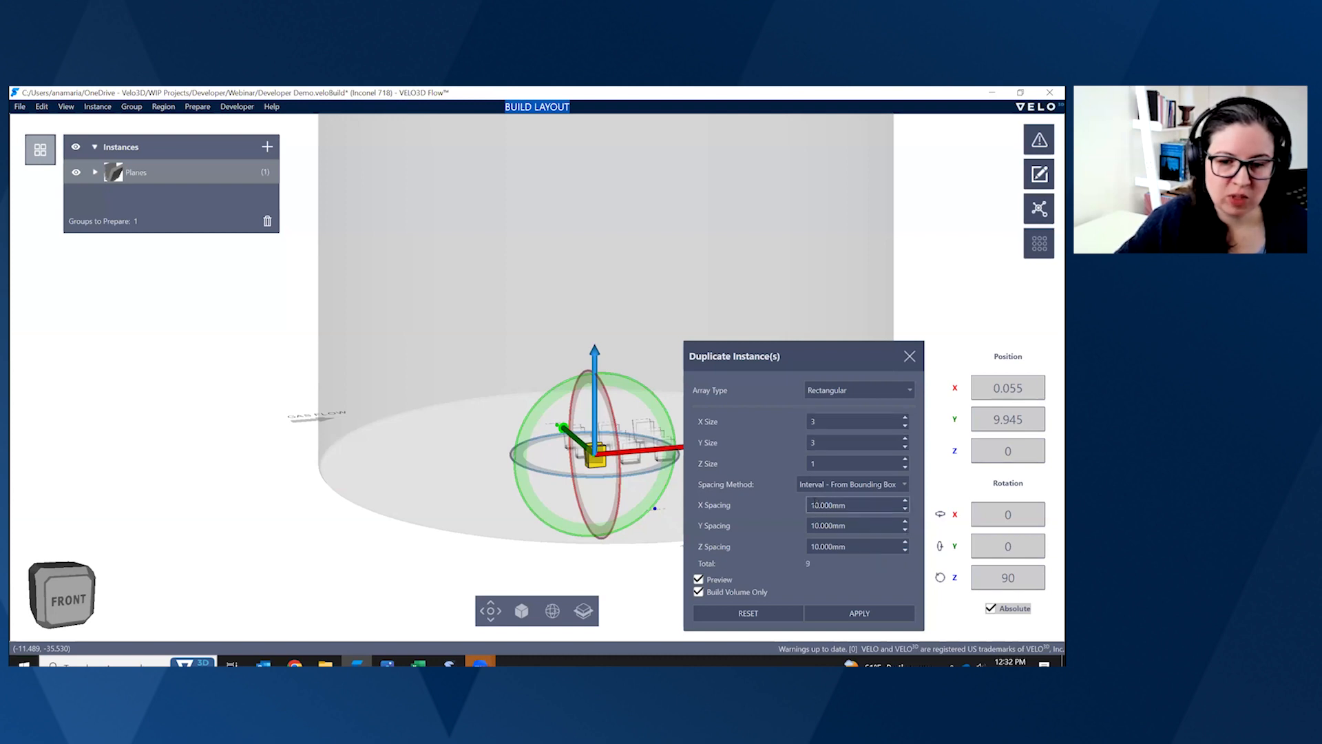
{"action": "type", "text": "5"}
{"action": "left_click", "coordinate": [815, 524]}
{"action": "key", "text": "shift+Left"}
{"action": "type", "text": "5"}
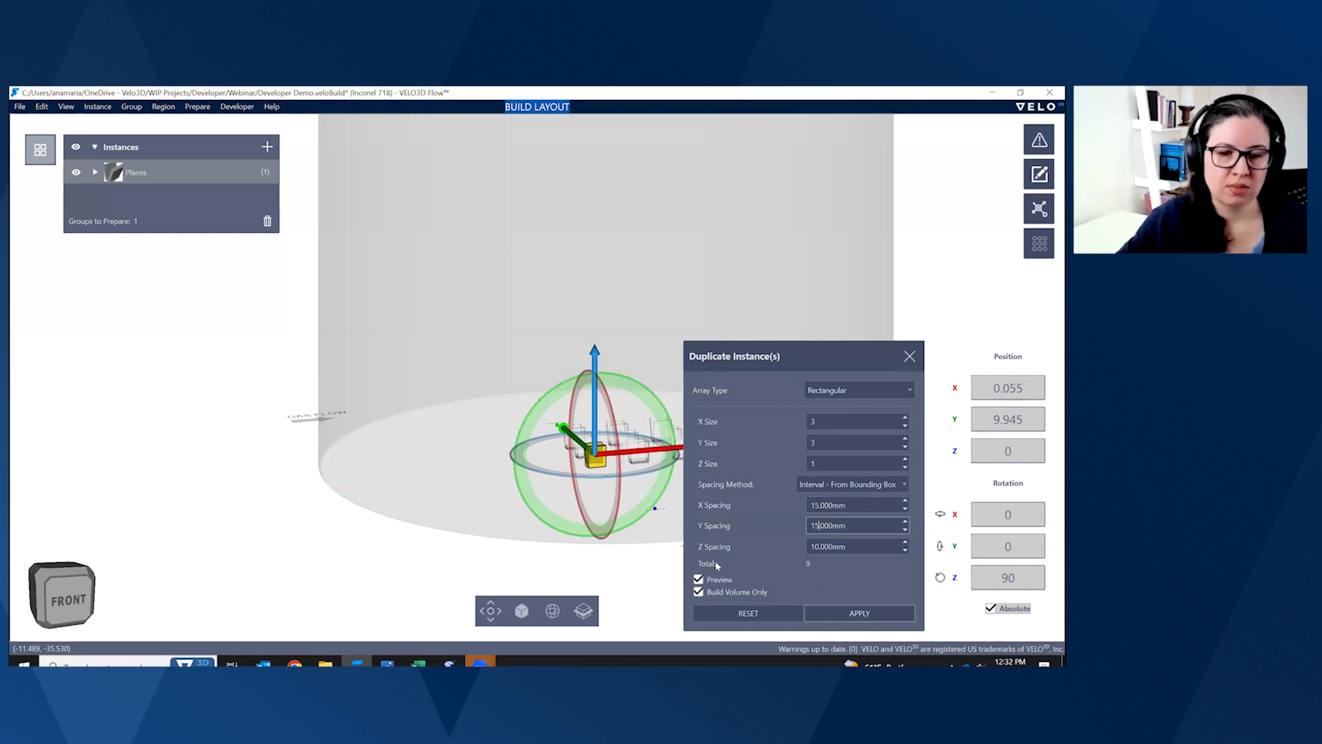
{"action": "left_click", "coordinate": [859, 613]}
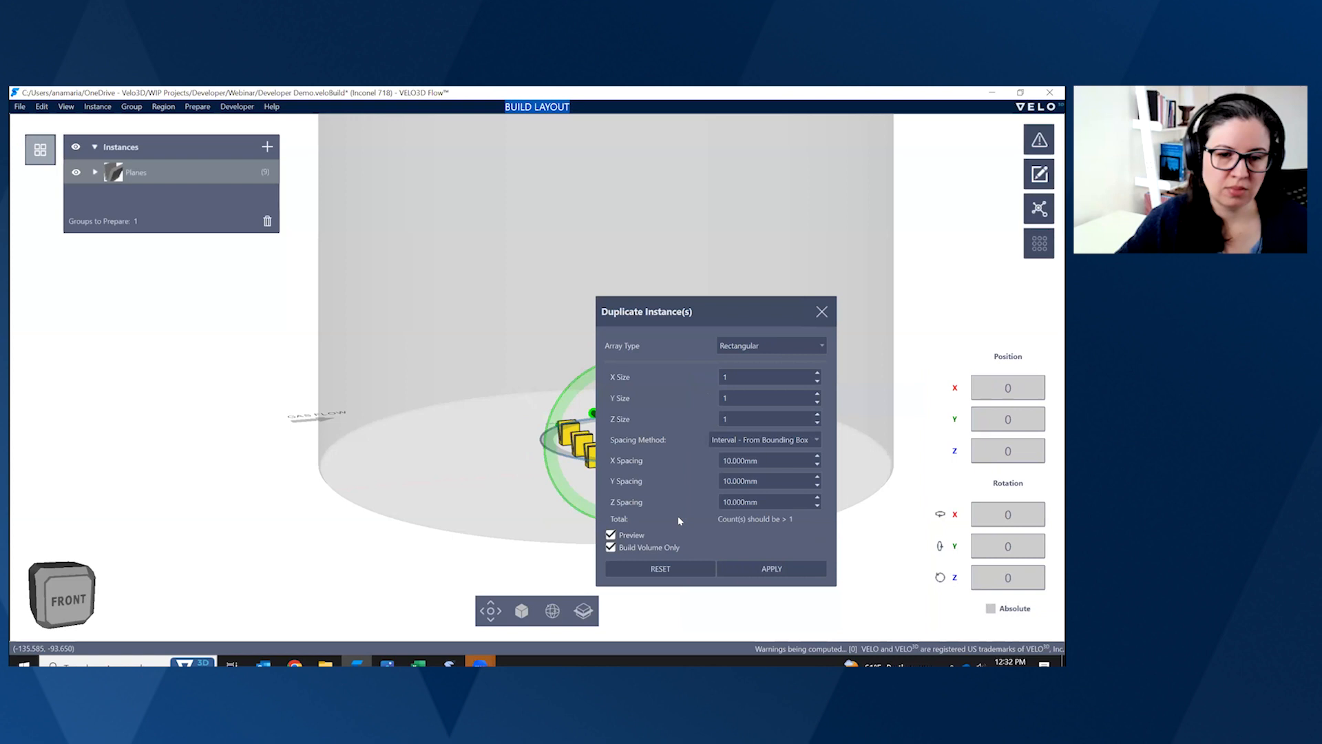
- Move the 3 × 3 array of Planes across the build plate toward the door side
{"action": "middle_click_drag", "start_coordinate": [484, 547], "coordinate": [527, 593]}
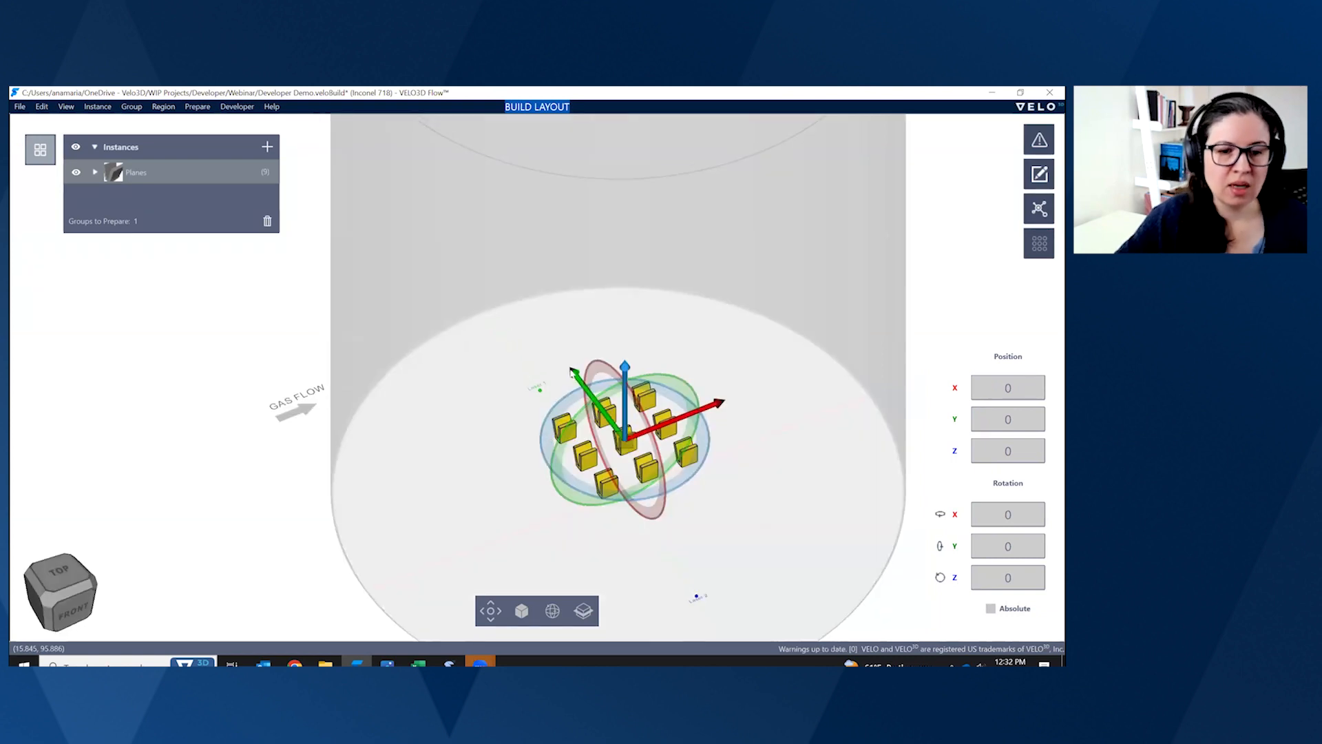
{"action": "left_click_drag", "start_coordinate": [573, 374], "coordinate": [581, 383]}
{"action": "left_click_drag", "start_coordinate": [619, 449], "coordinate": [657, 511]}
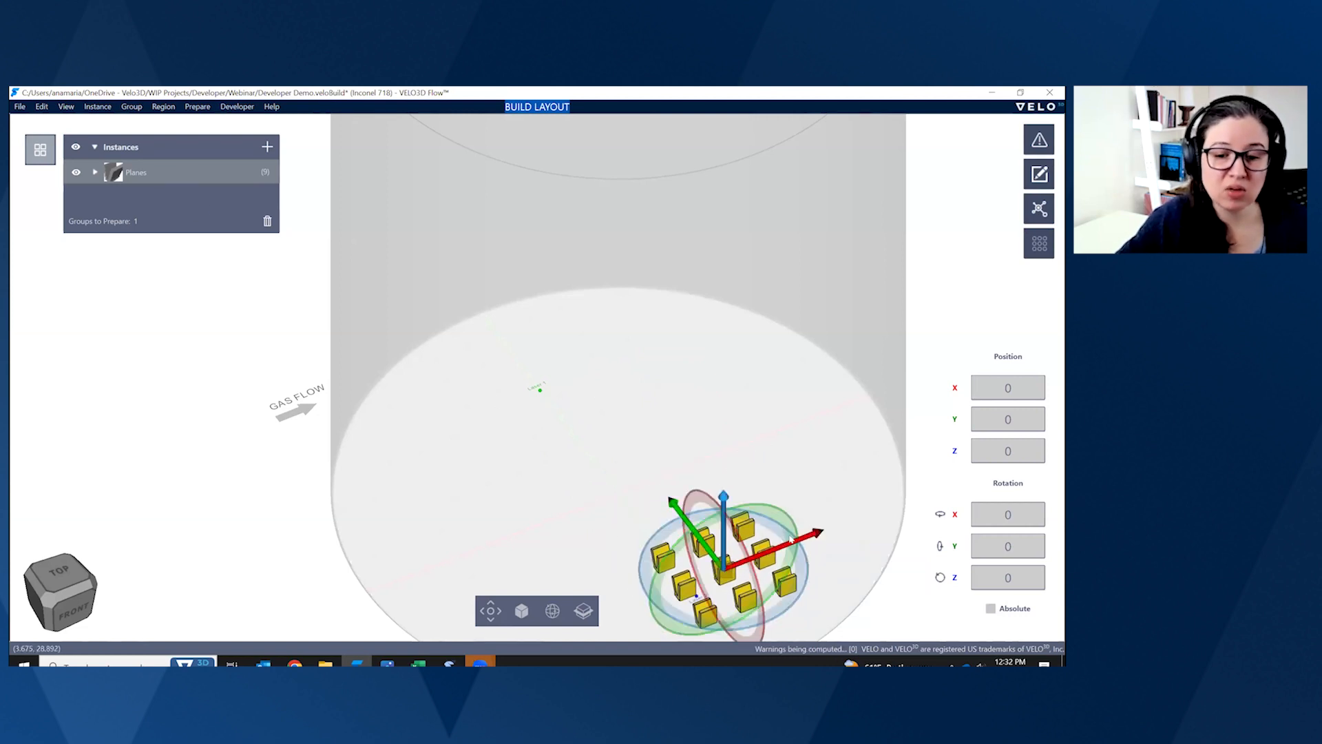
{"action": "left_click_drag", "start_coordinate": [816, 535], "coordinate": [791, 568]}
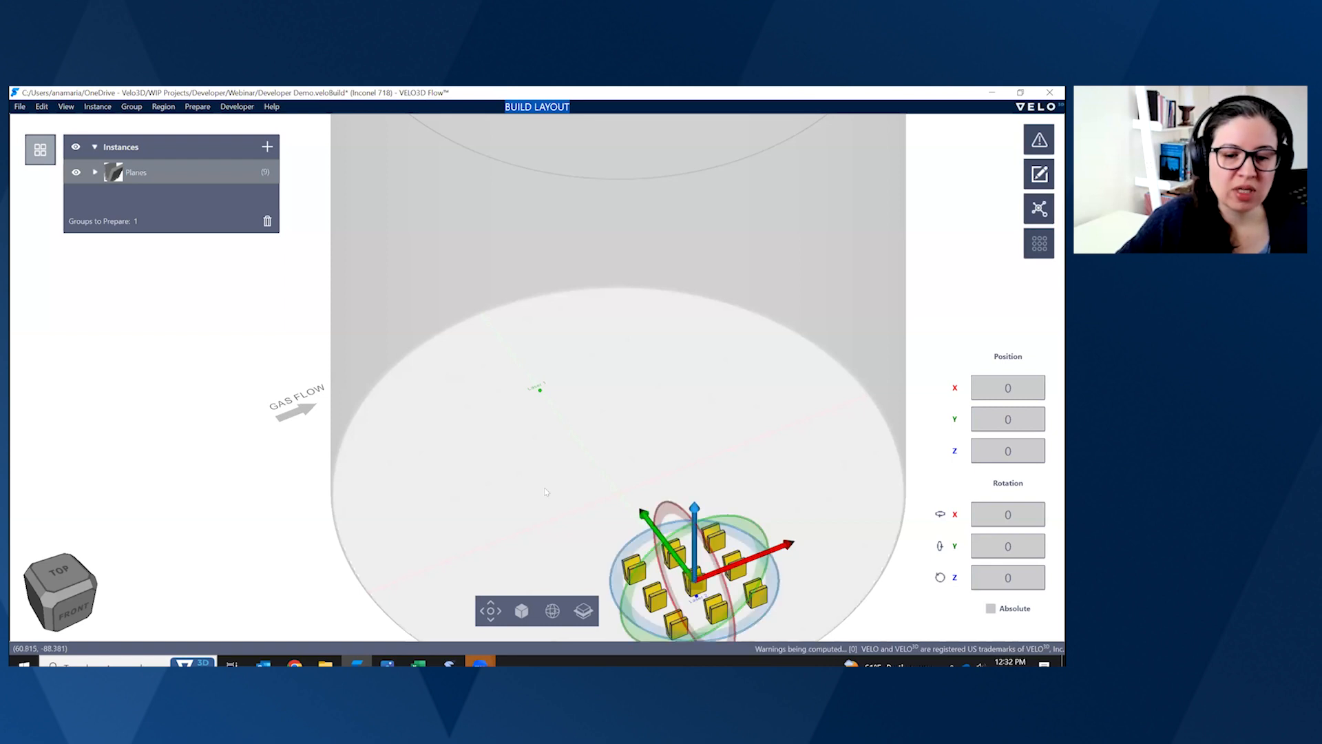
- Select all nine Planes instances and create a new group for each of them
{"action": "left_click", "coordinate": [154, 171]}
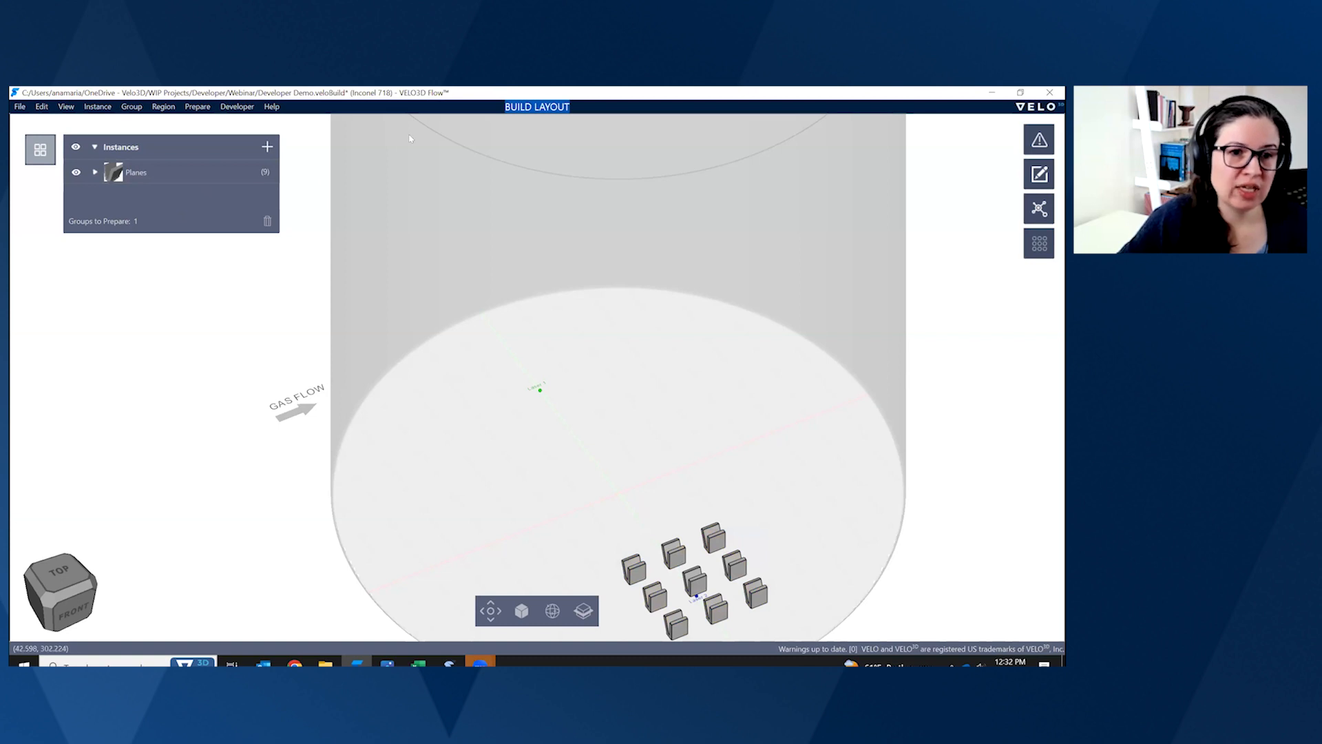
{"action": "left_click", "coordinate": [147, 171]}
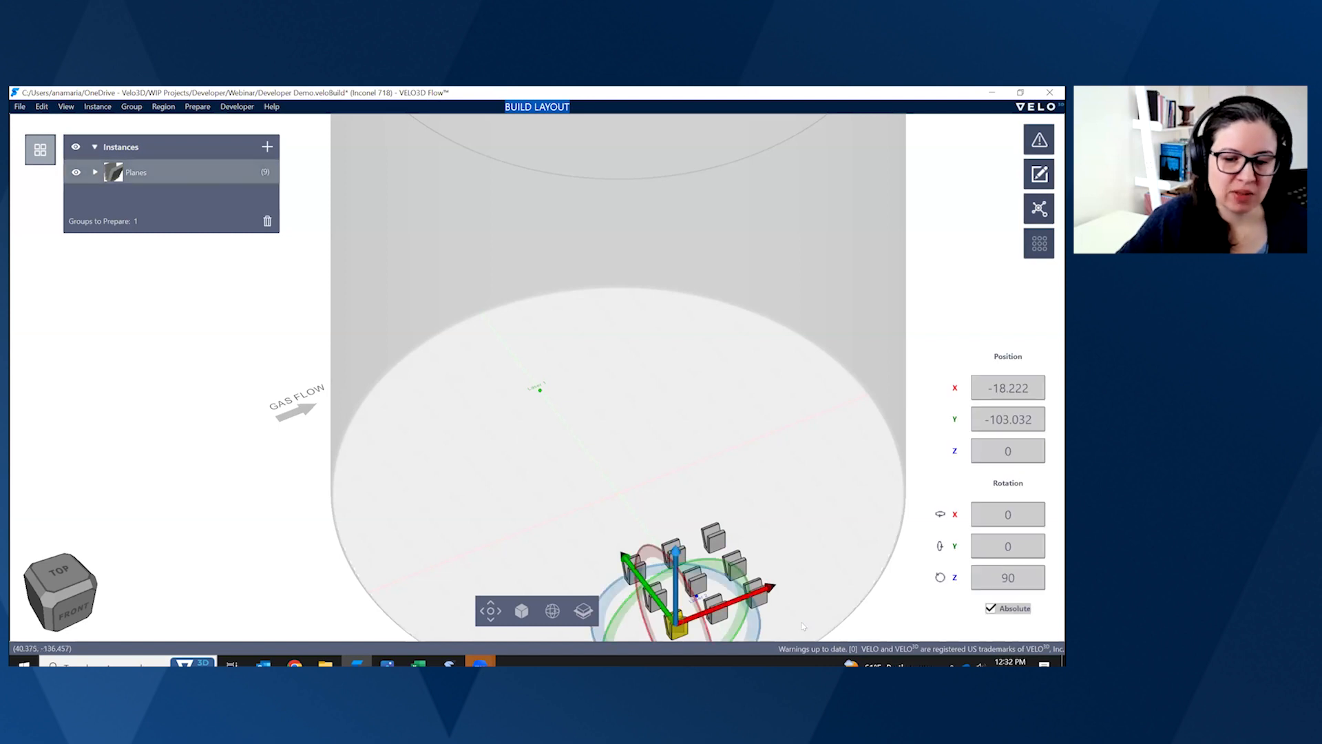
{"action": "left_click_drag", "start_coordinate": [618, 528], "coordinate": [802, 623]}
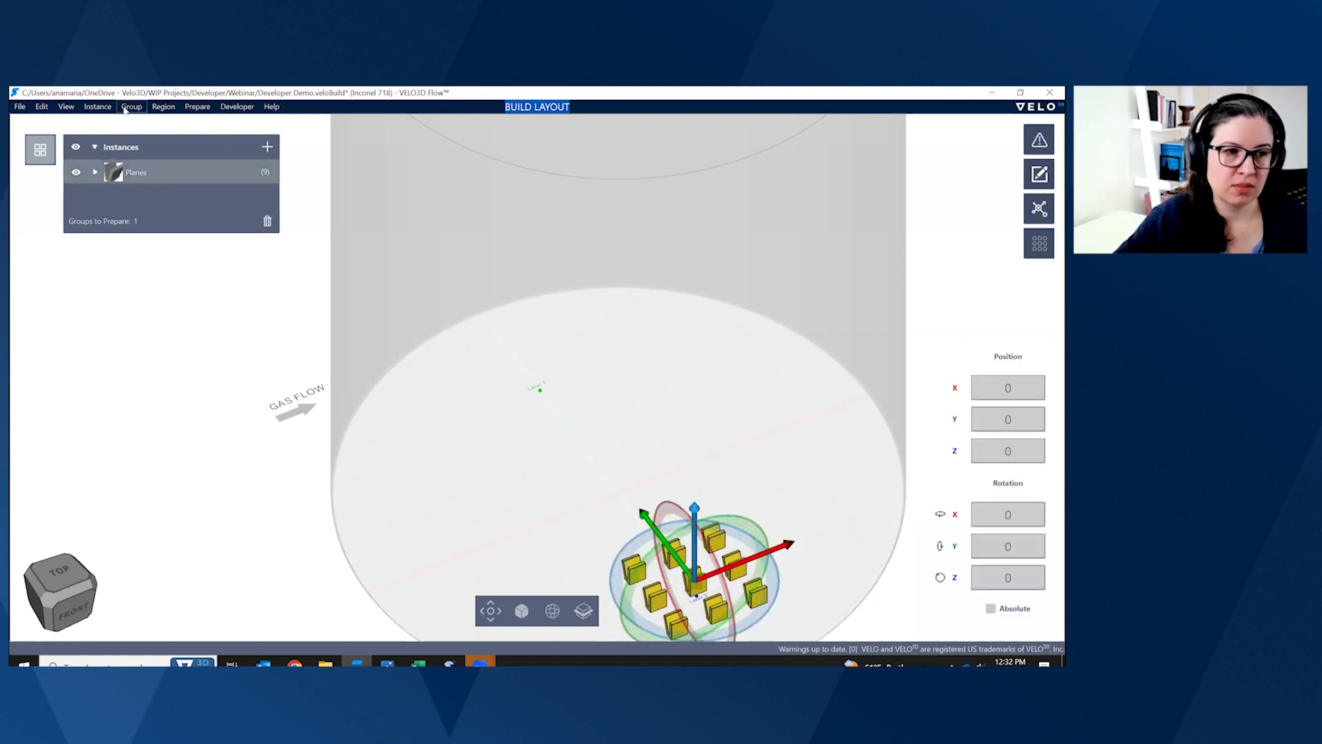
{"action": "left_click", "coordinate": [96, 107]}
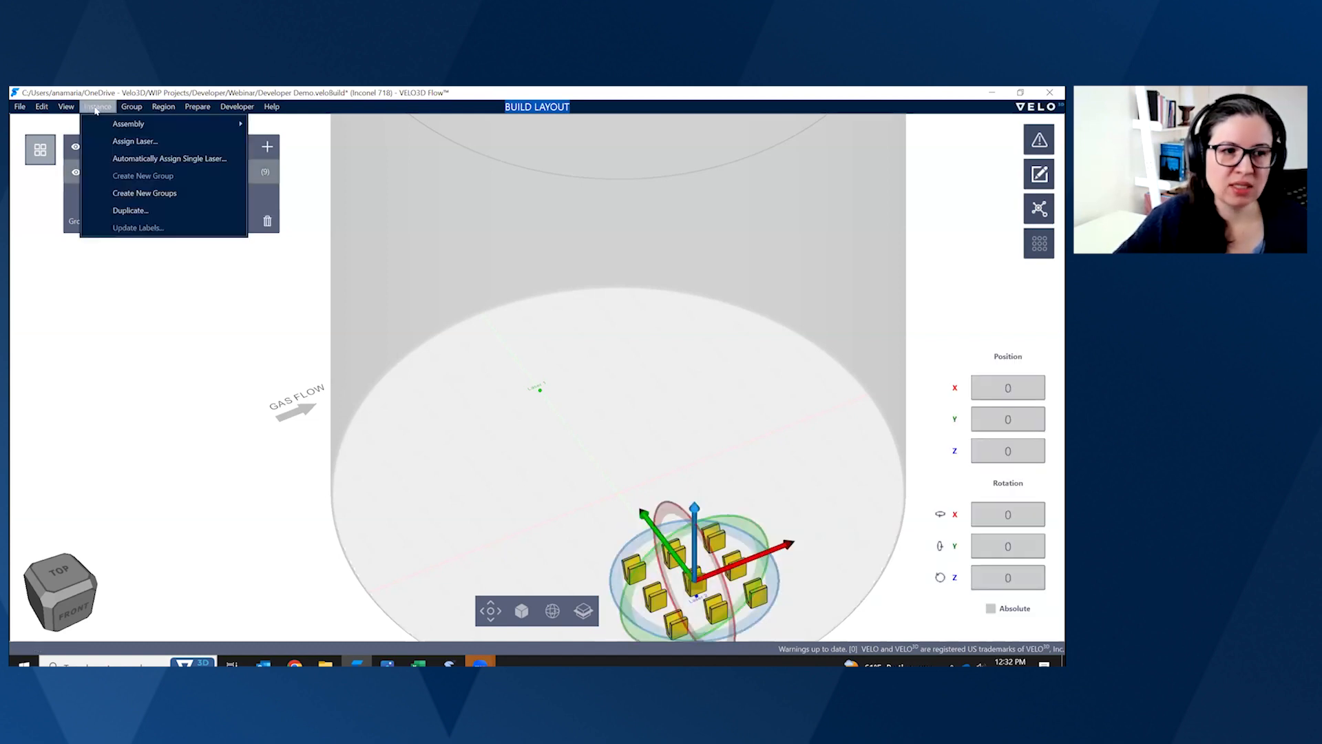
{"action": "left_click", "coordinate": [125, 196]}
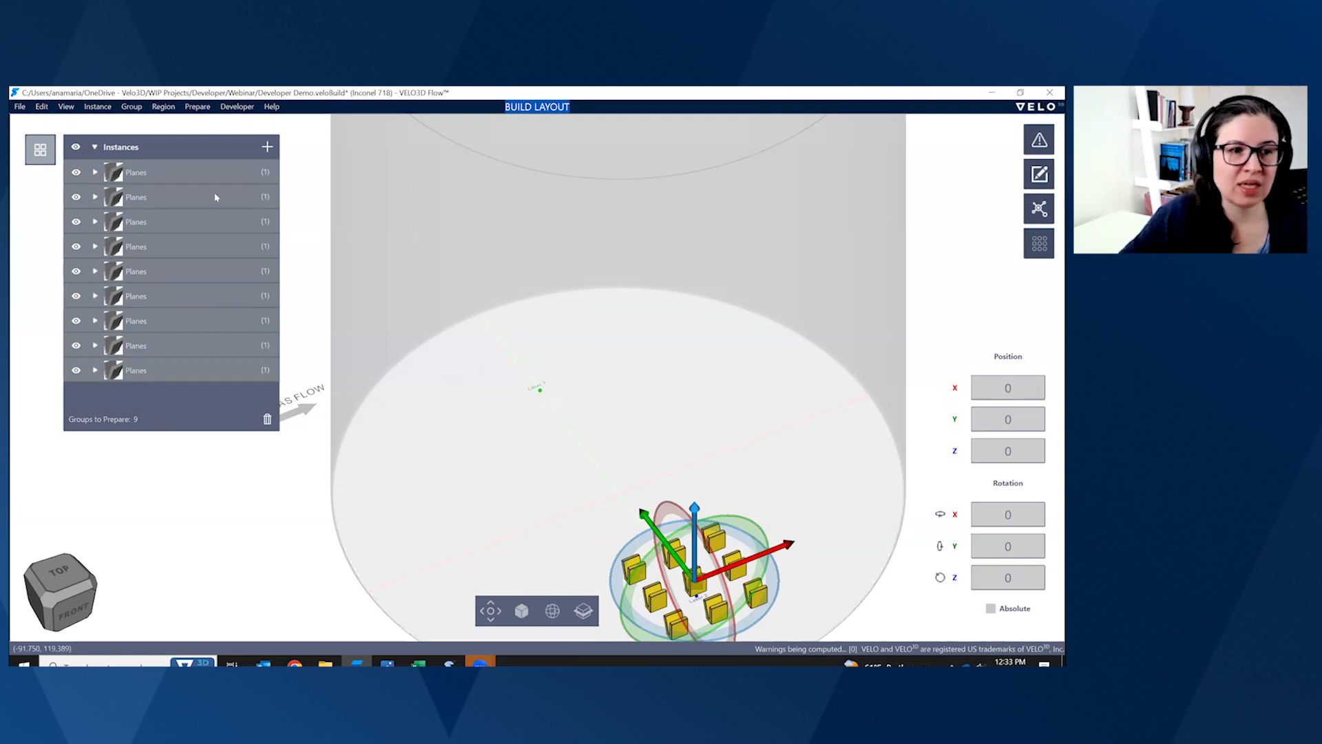
- Edit the nine groups' parameter sets and paste the Excel DOE's speed values for samples 1–9 into the Core area fill's Laser Speed row
{"action": "left_click", "coordinate": [228, 108]}
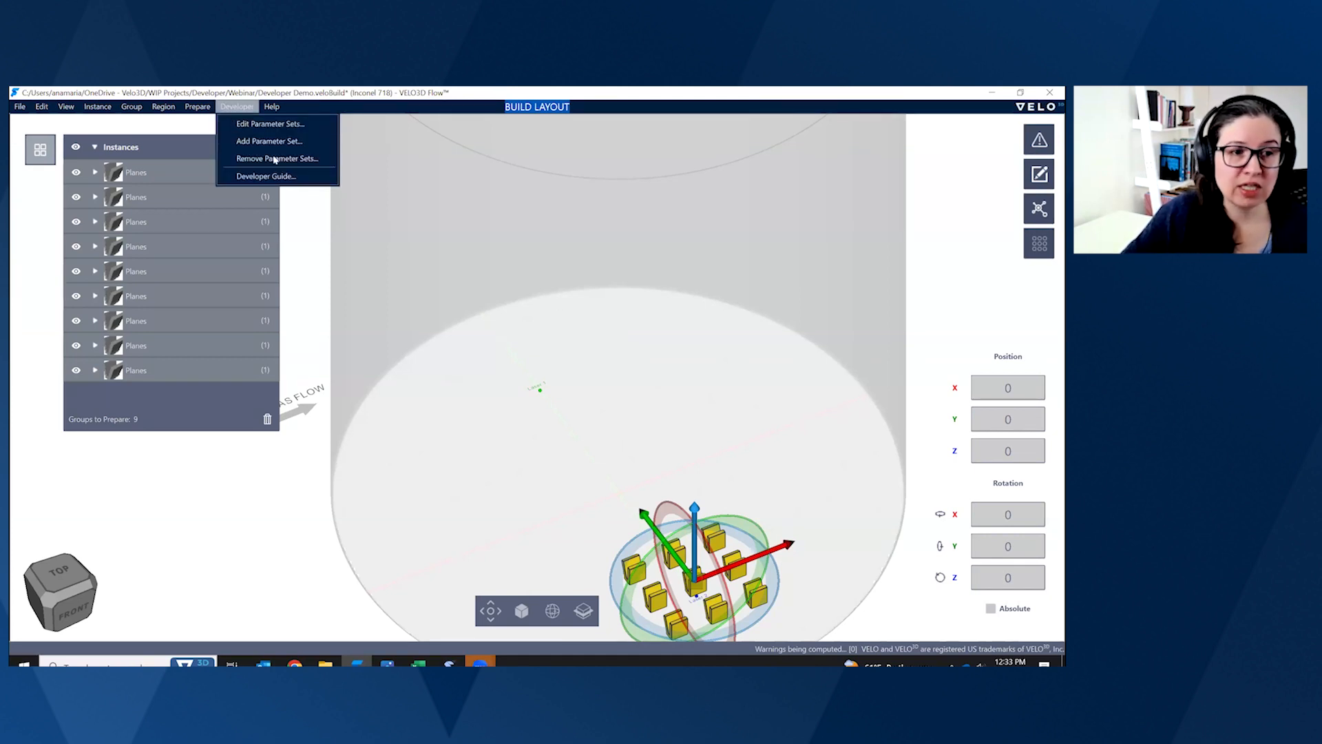
{"action": "left_click", "coordinate": [231, 123]}
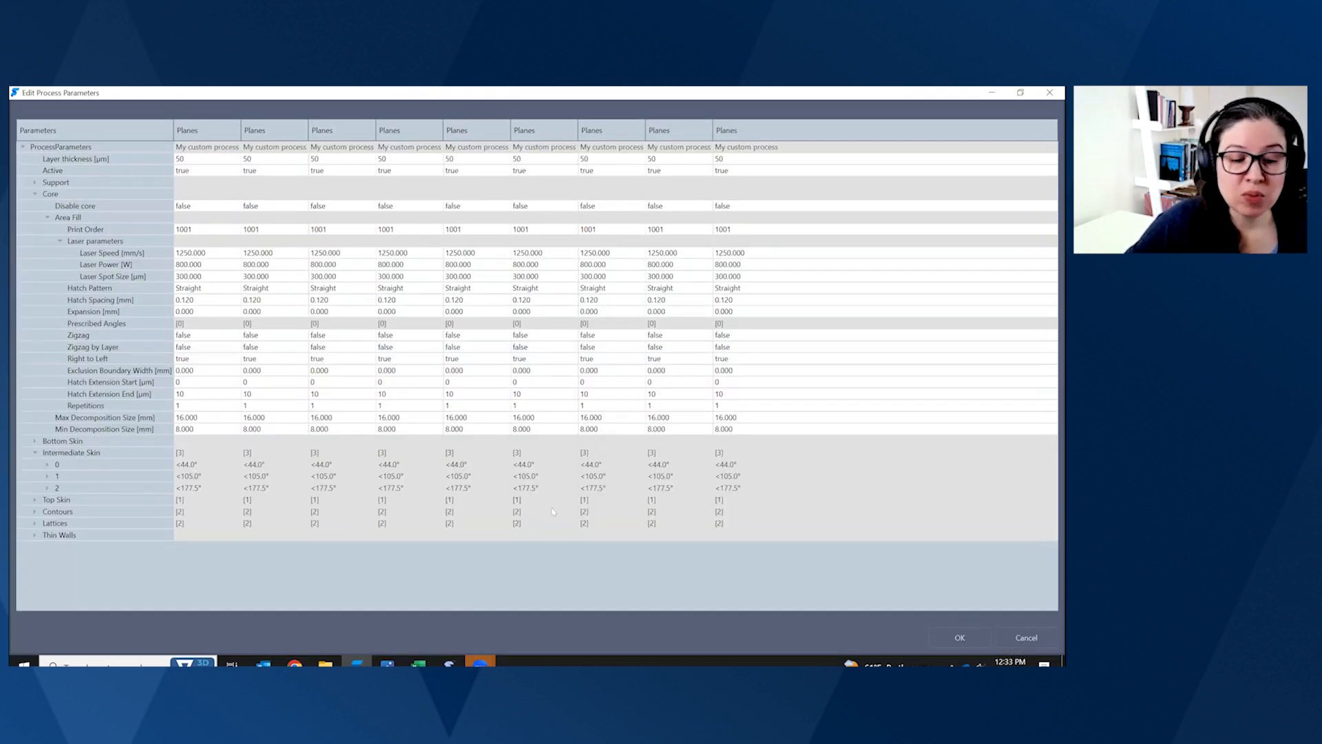
{"action": "mouse_move", "coordinate": [418, 662]}
{"action": "left_click", "coordinate": [418, 615]}
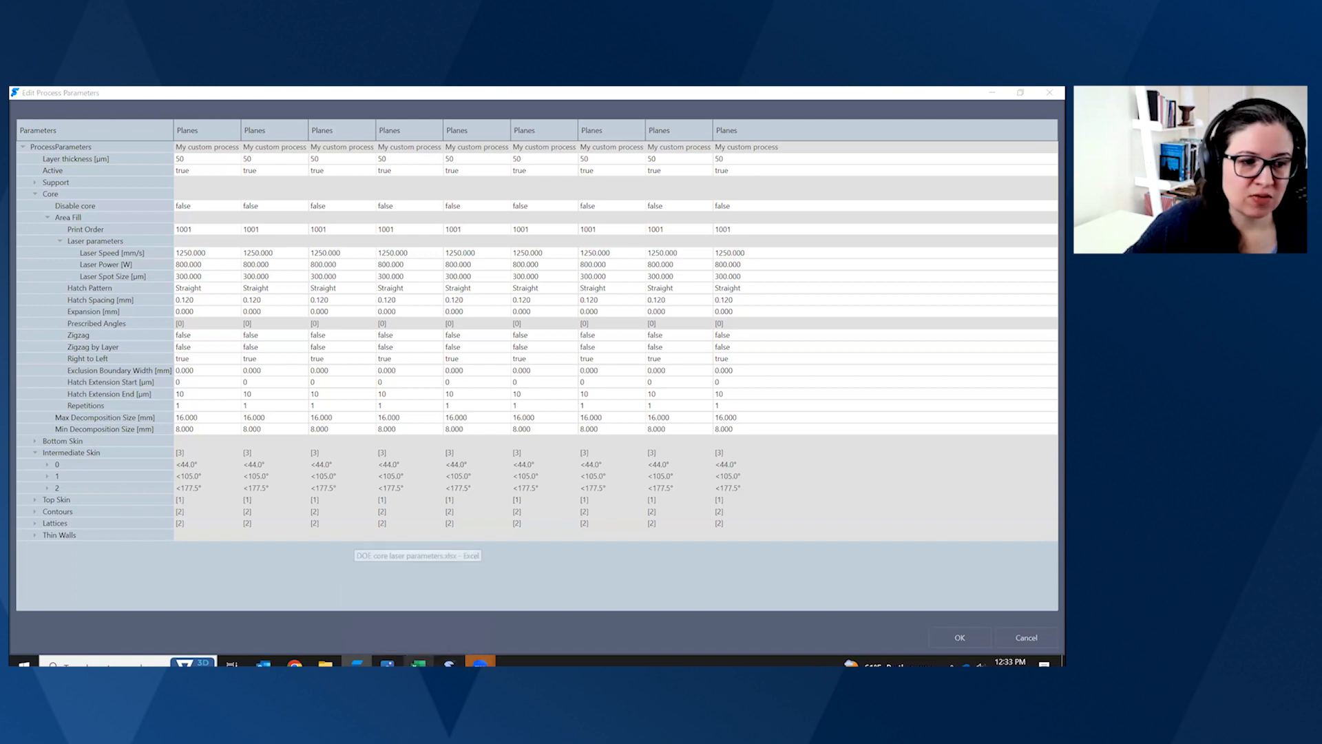
{"action": "left_click_drag", "start_coordinate": [265, 353], "coordinate": [264, 470]}
{"action": "key", "text": "ctrl+c"}
{"action": "left_click", "coordinate": [159, 236]}
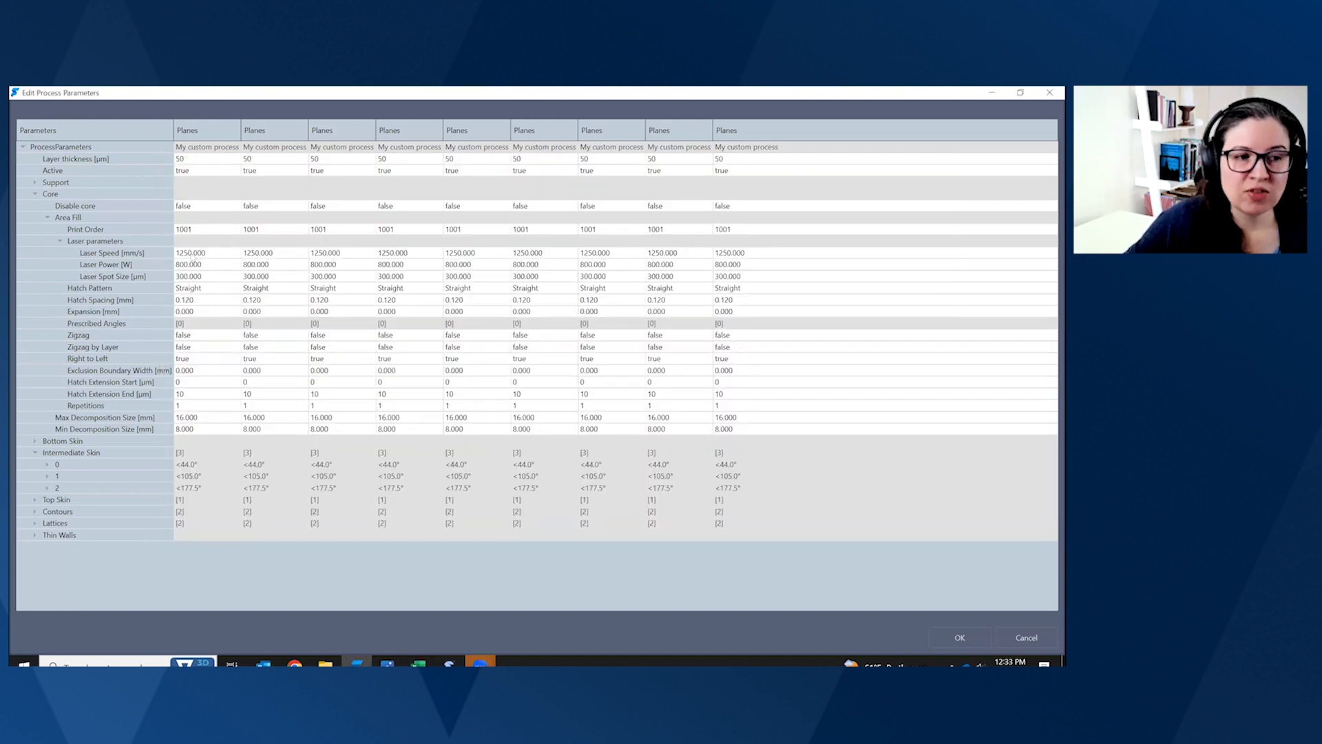
{"action": "right_click", "coordinate": [191, 254]}
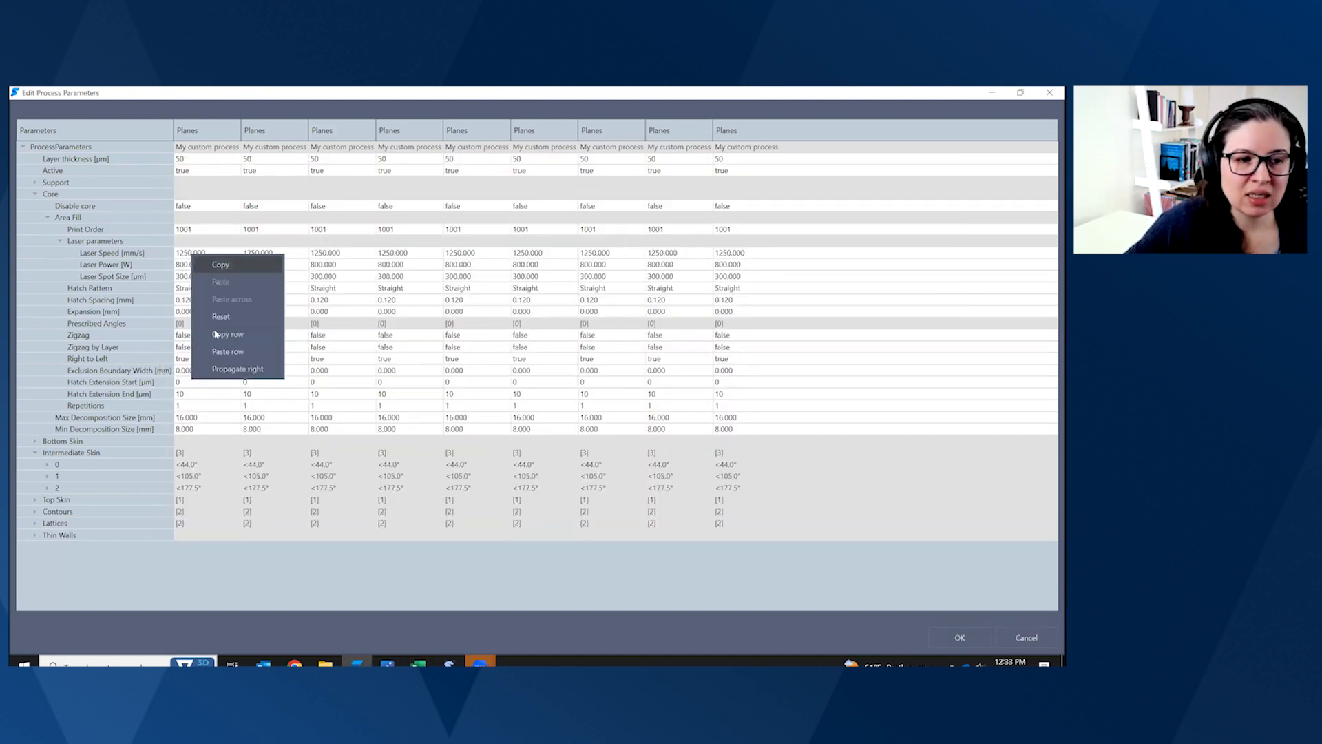
{"action": "left_click", "coordinate": [219, 353]}
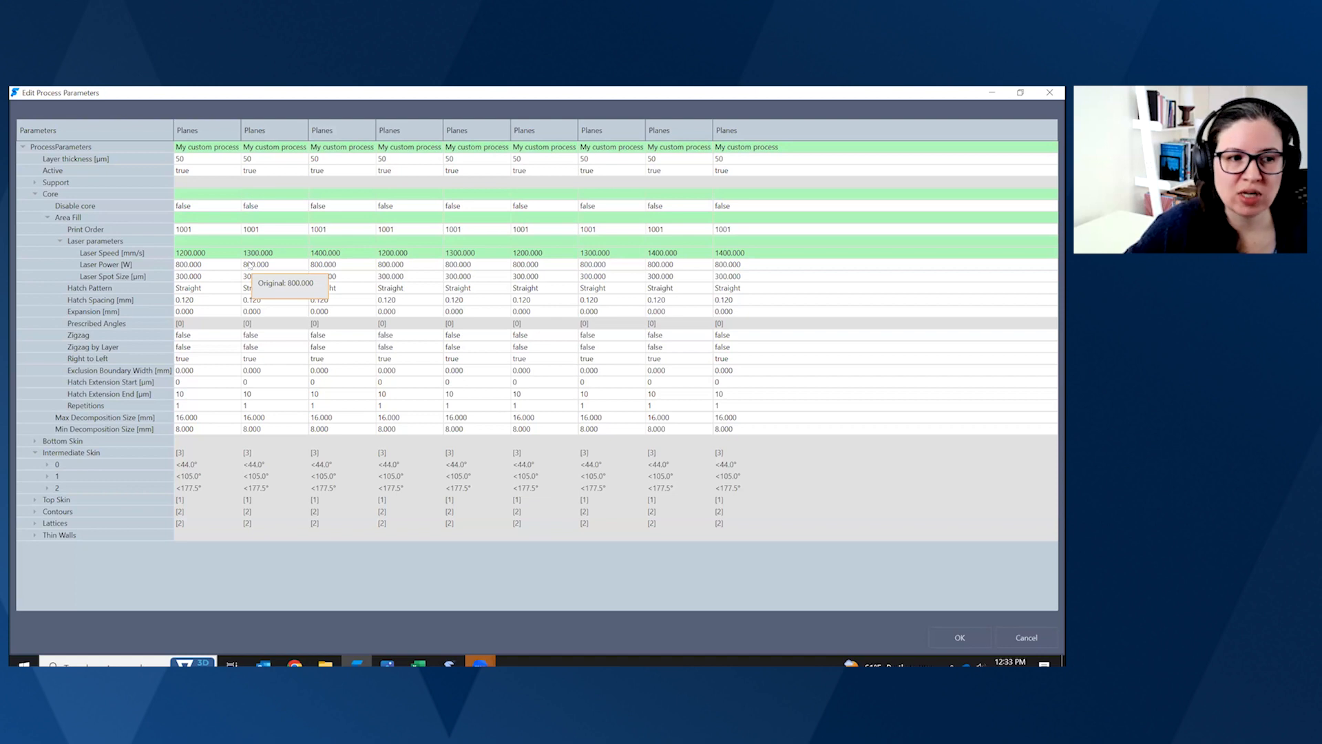
- Copy the DOE's power values for samples 1–9 into the Core area fill's Laser Power row, accept the parameters, and deselect the parts
{"action": "left_click", "coordinate": [418, 663]}
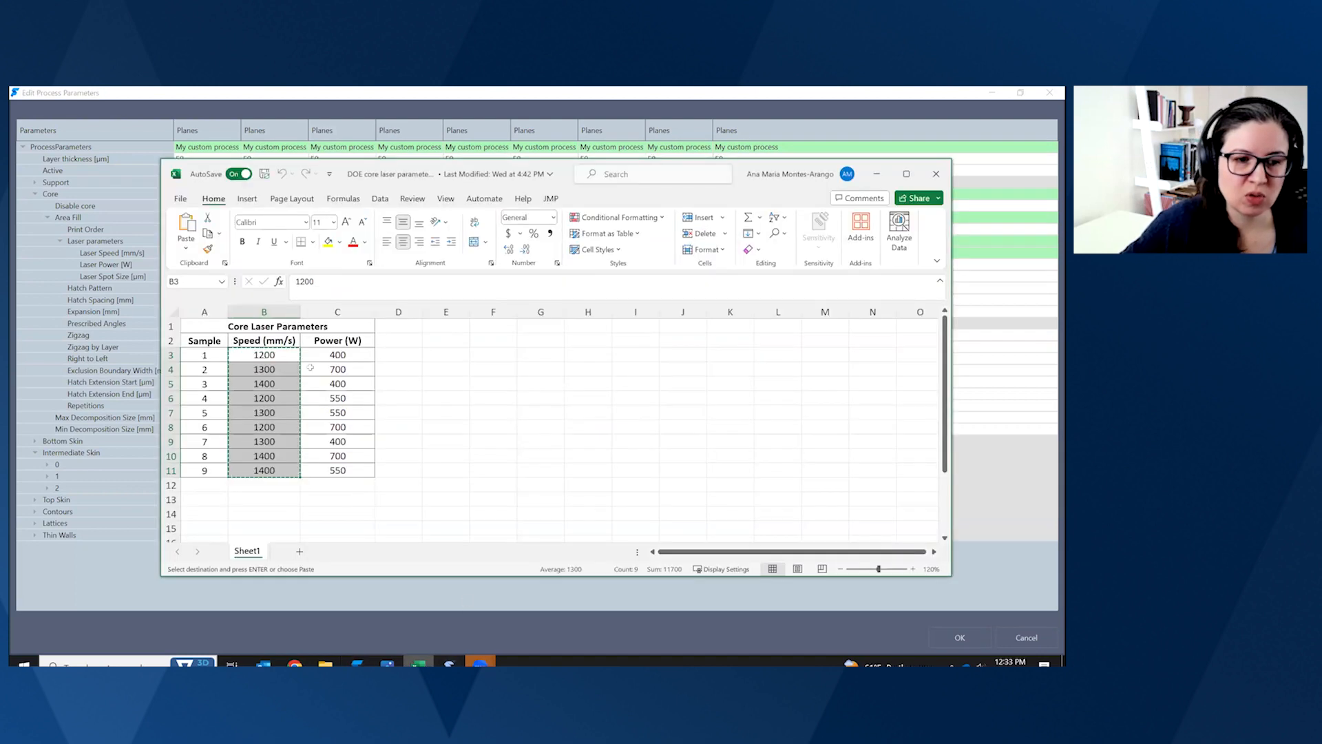
{"action": "left_click_drag", "start_coordinate": [318, 354], "coordinate": [333, 469]}
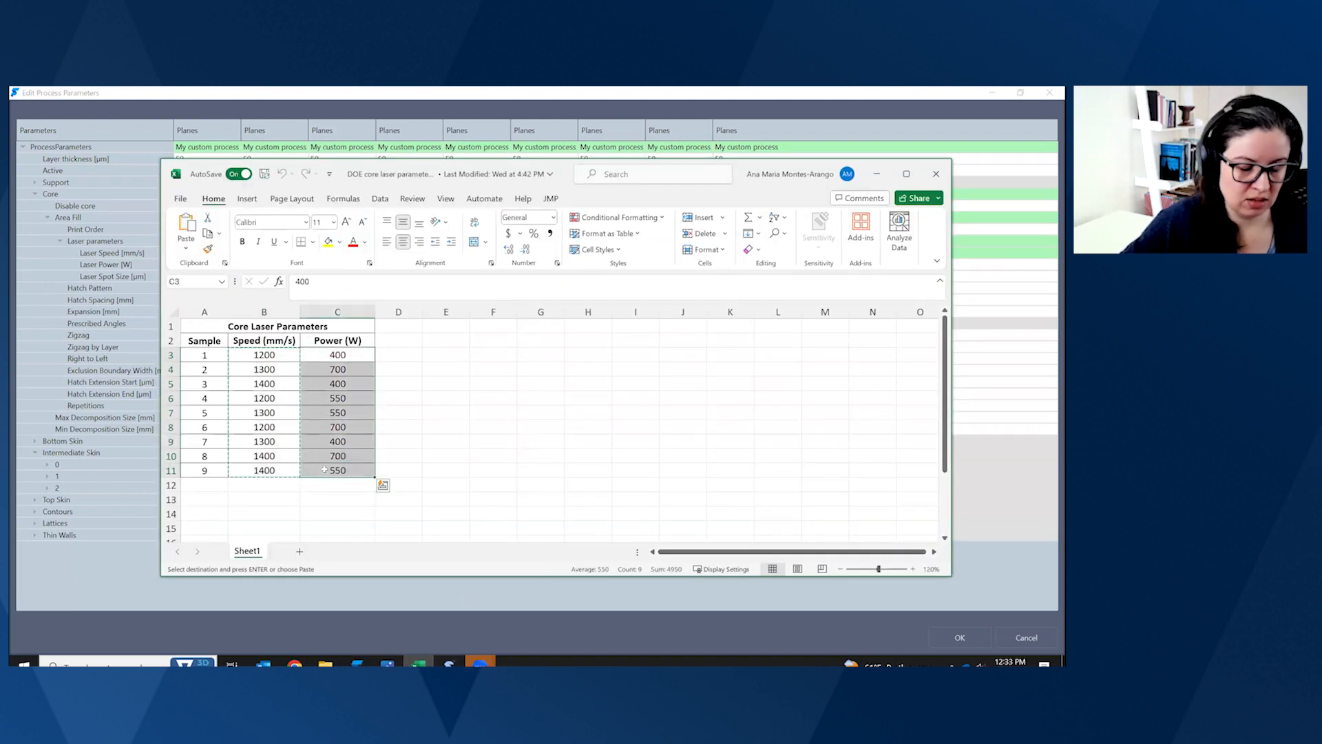
{"action": "key", "text": "ctrl+c"}
{"action": "left_click", "coordinate": [124, 89]}
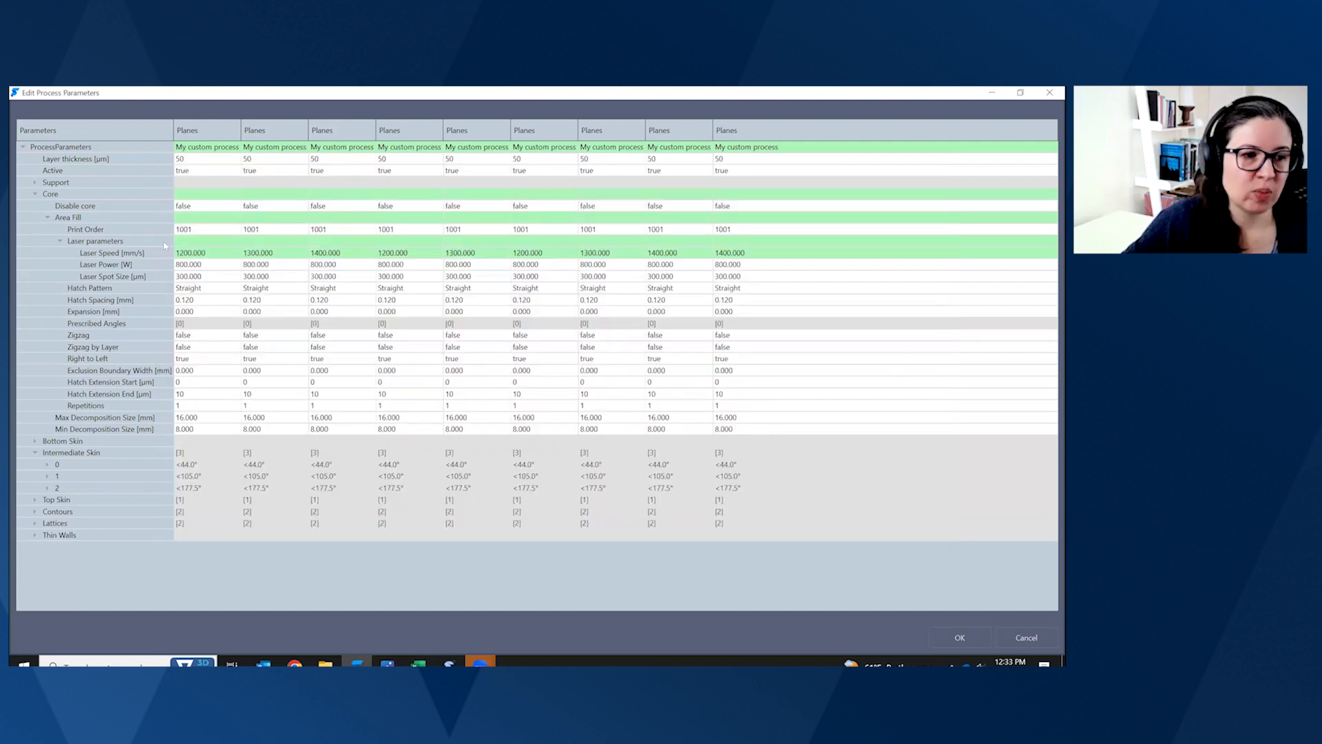
{"action": "right_click", "coordinate": [185, 266]}
{"action": "left_click", "coordinate": [220, 361]}
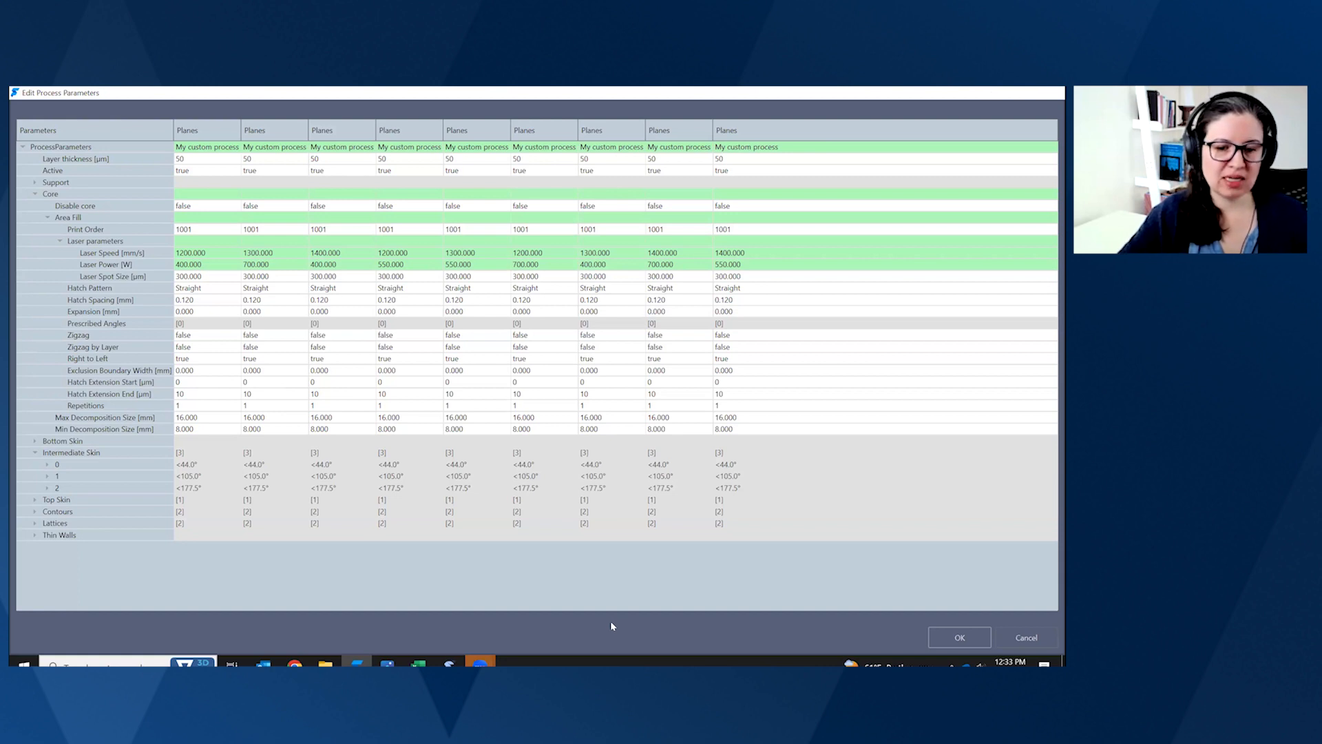
{"action": "scroll", "coordinate": [664, 345], "scroll_direction": "down", "scroll_amount": 3}
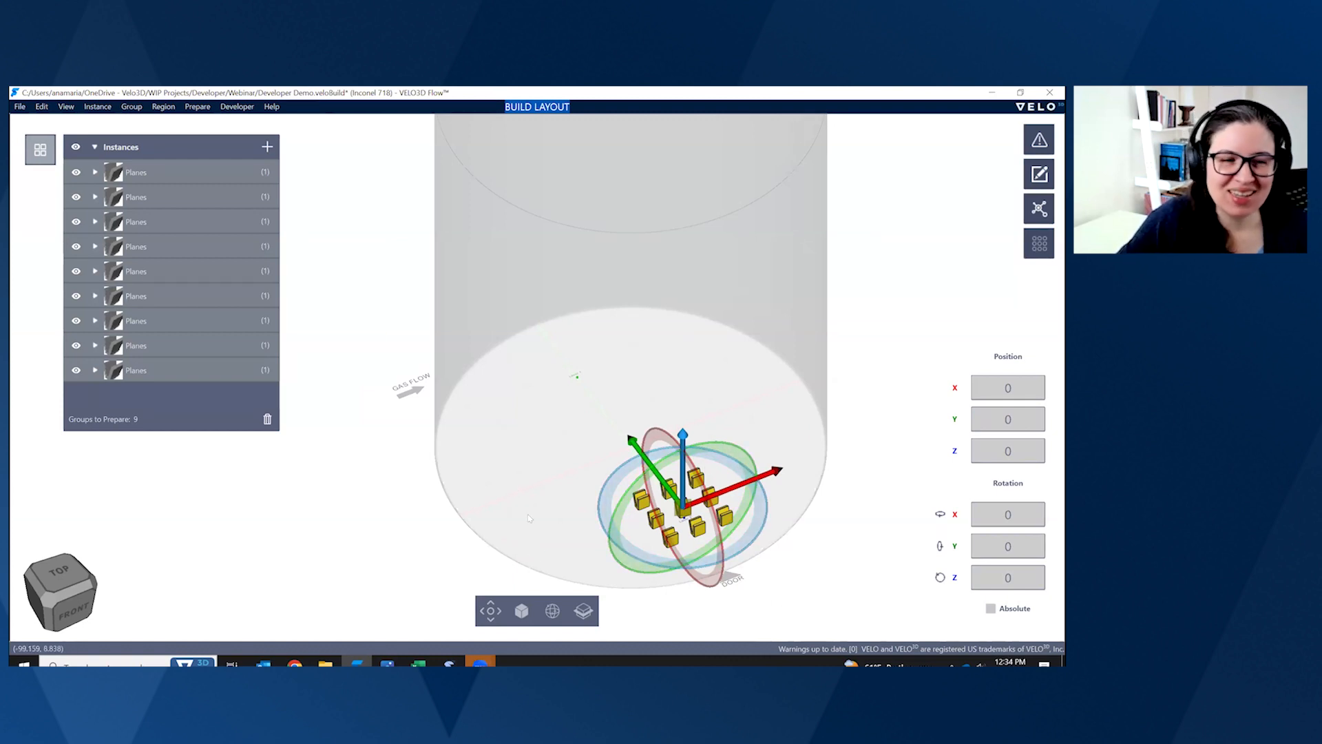
{"action": "left_click", "coordinate": [527, 517]}
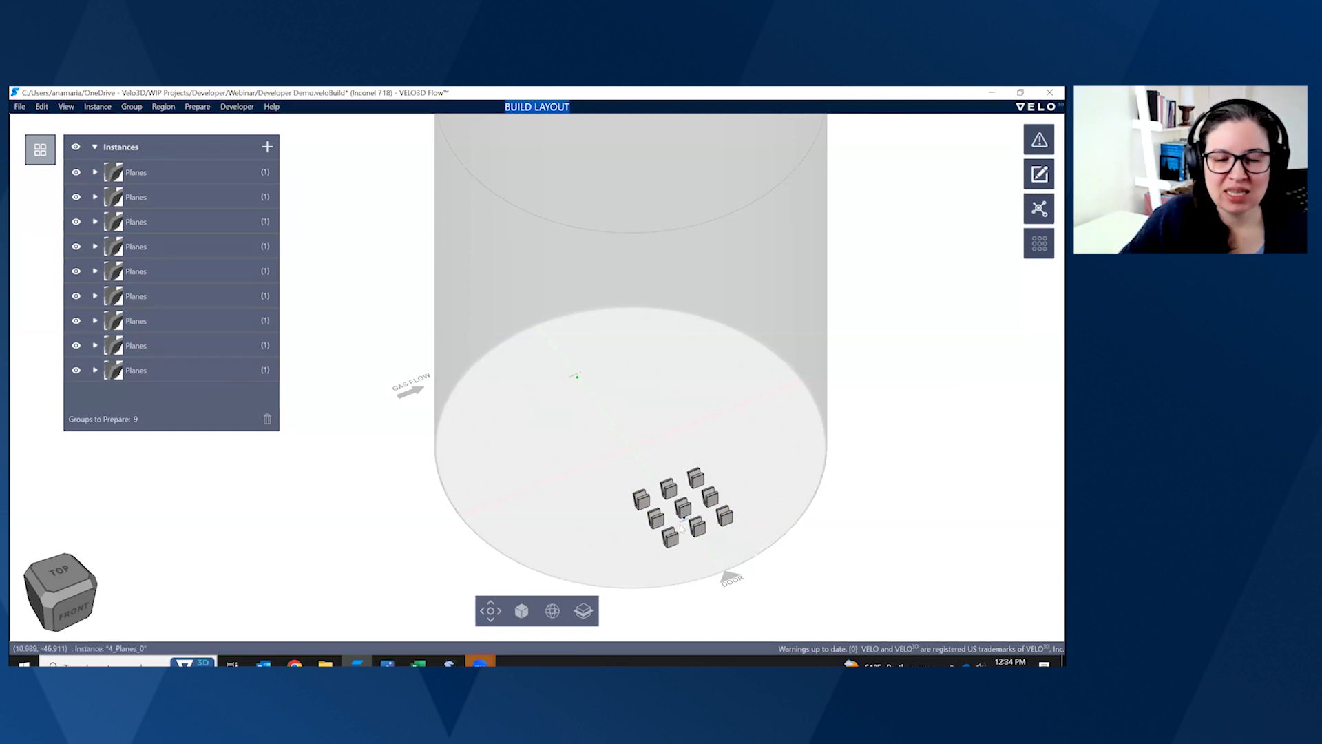
- Edit the first Planes group and replace its geometry with Planes V2.SLDPRT, without CAD healing and with a faceting tolerance of 5.00 microns
{"action": "scroll", "coordinate": [672, 543], "scroll_direction": "up", "scroll_amount": 2}
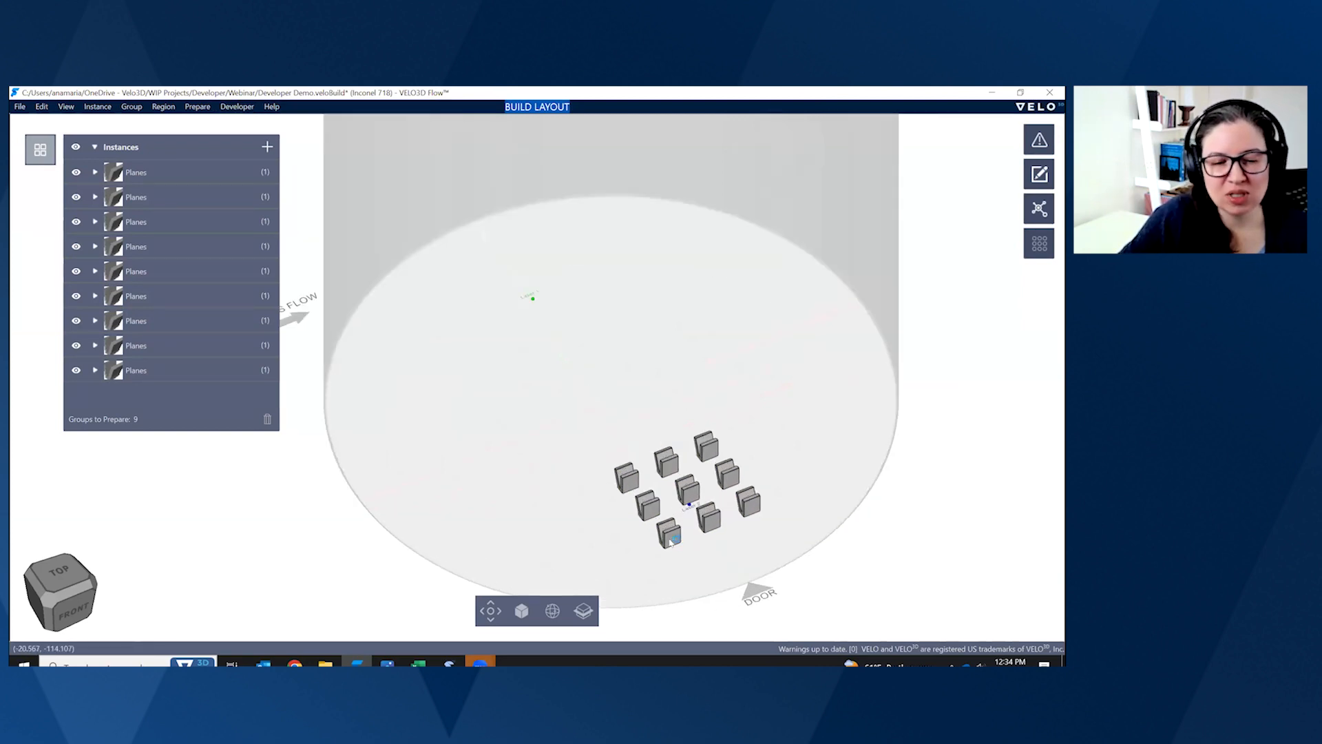
{"action": "scroll", "coordinate": [673, 543], "scroll_direction": "up", "scroll_amount": 1}
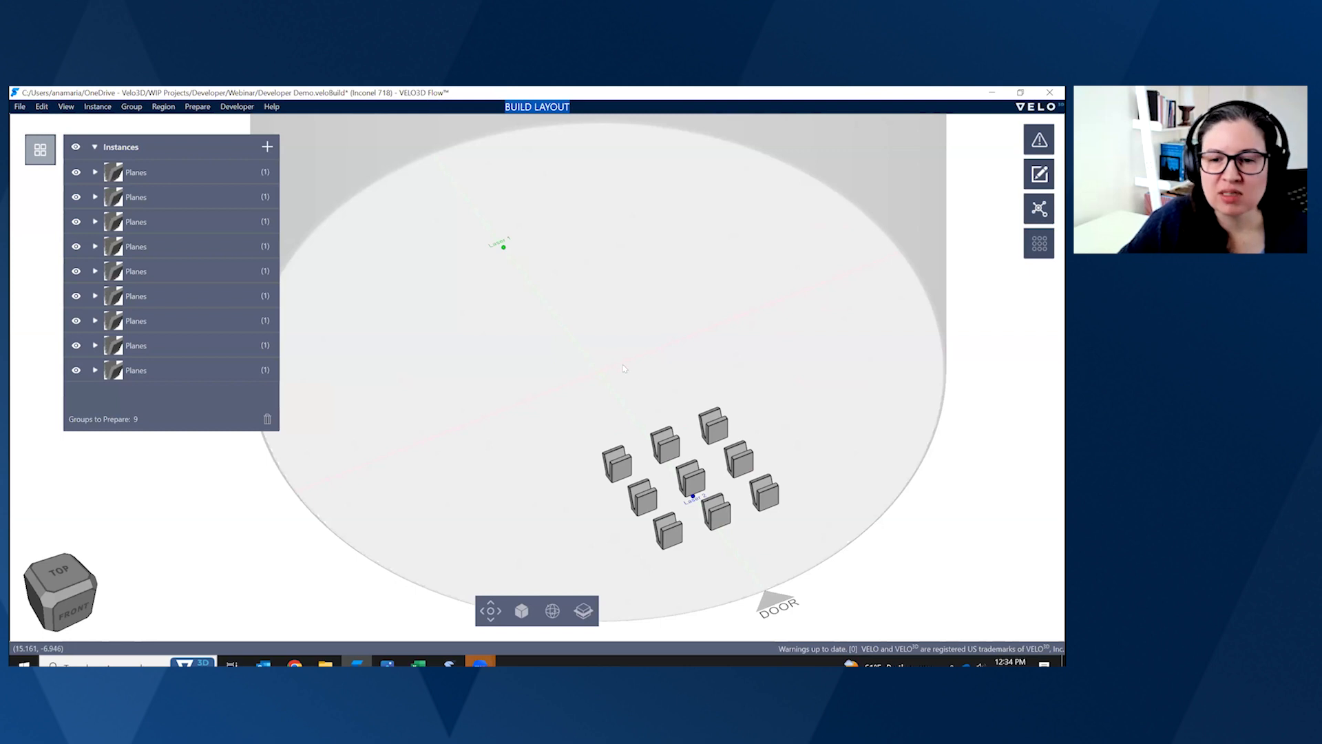
{"action": "left_click", "coordinate": [197, 175]}
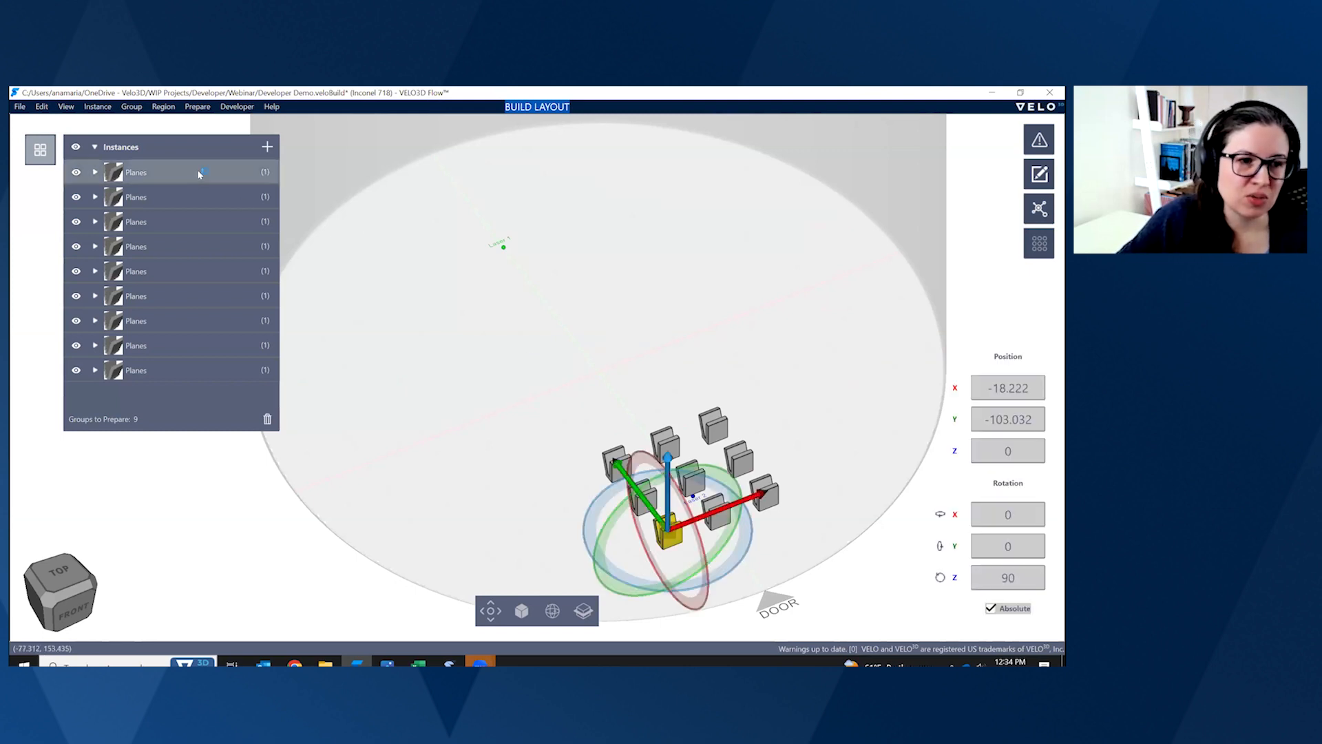
{"action": "right_click", "coordinate": [198, 173]}
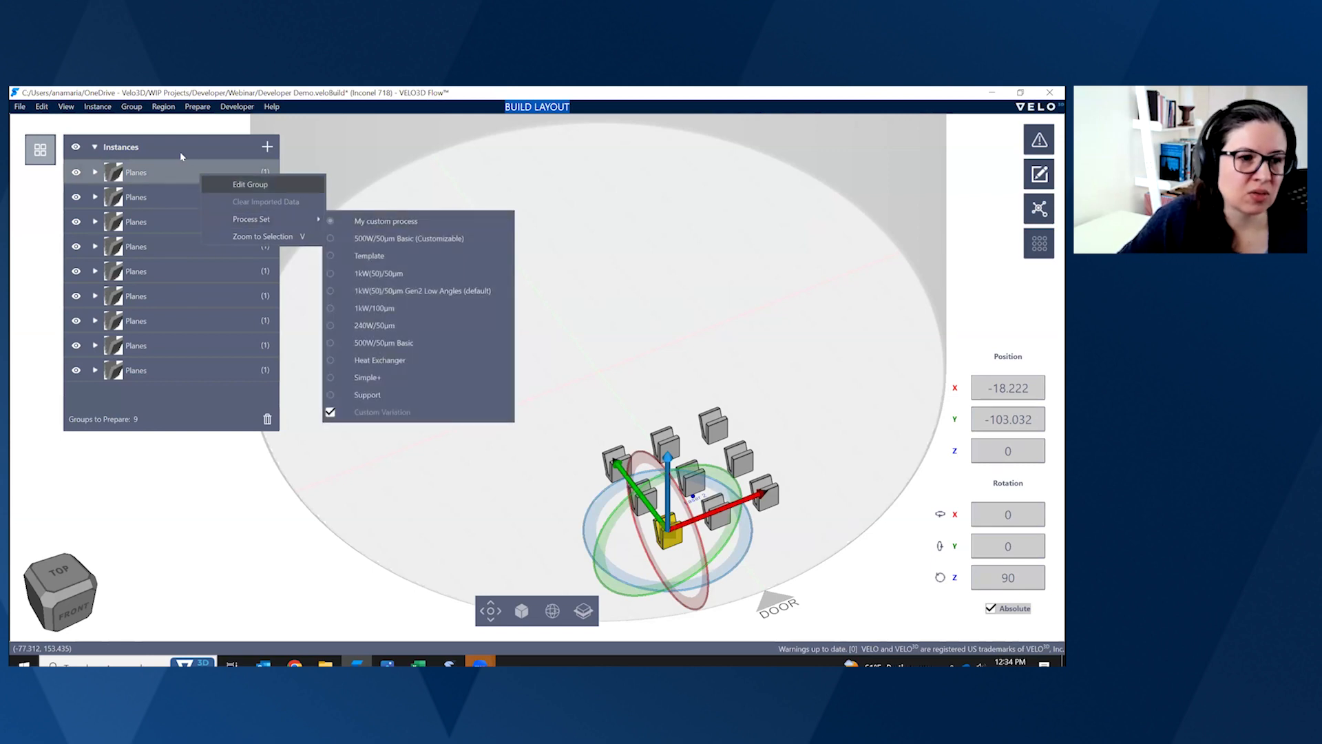
{"action": "left_click", "coordinate": [169, 168]}
{"action": "right_click", "coordinate": [166, 167]}
{"action": "left_click", "coordinate": [212, 177]}
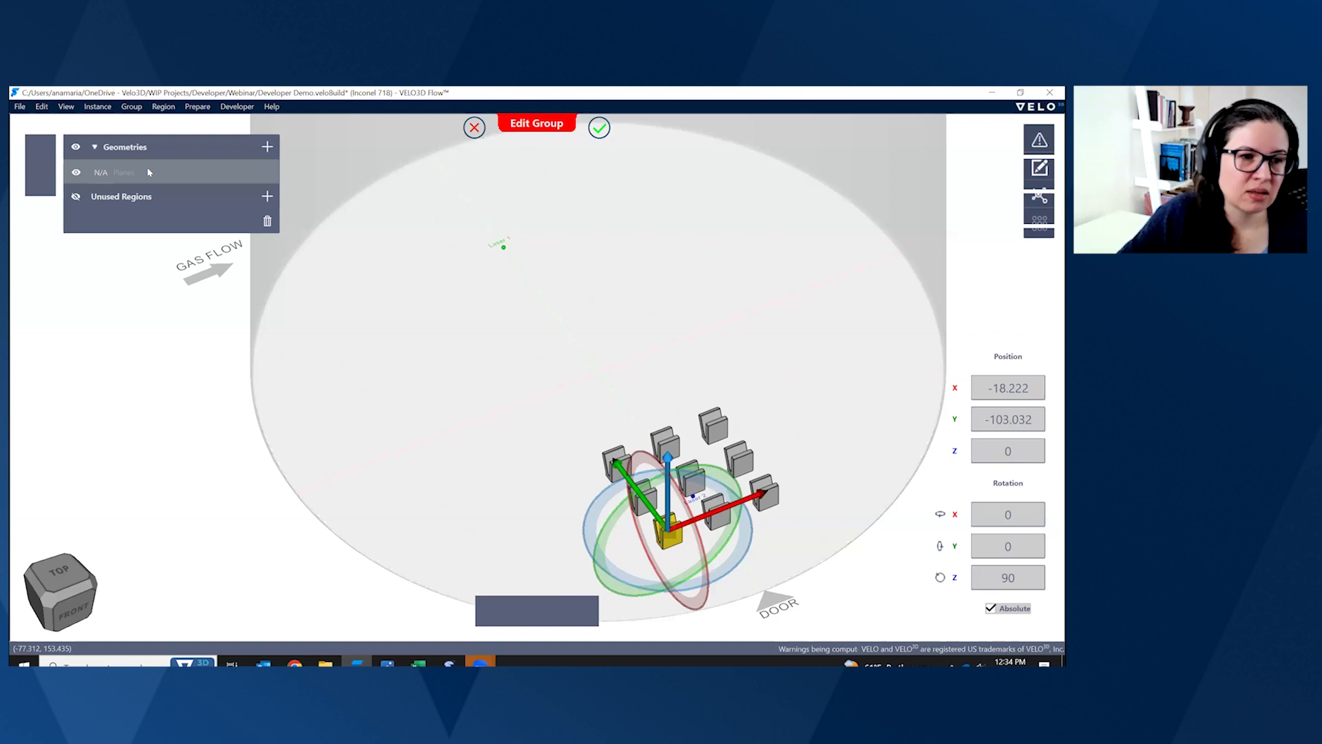
{"action": "right_click", "coordinate": [147, 169]}
{"action": "left_click", "coordinate": [173, 193]}
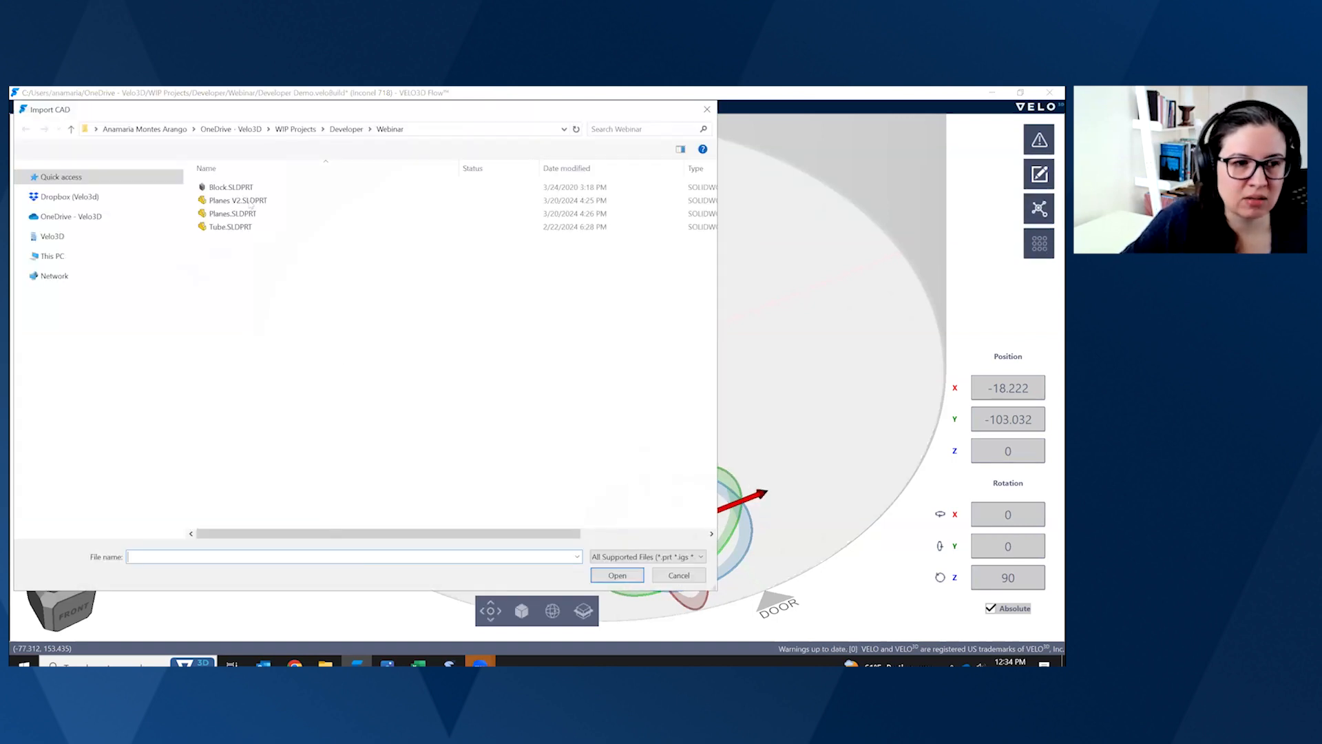
{"action": "double_click", "coordinate": [250, 202]}
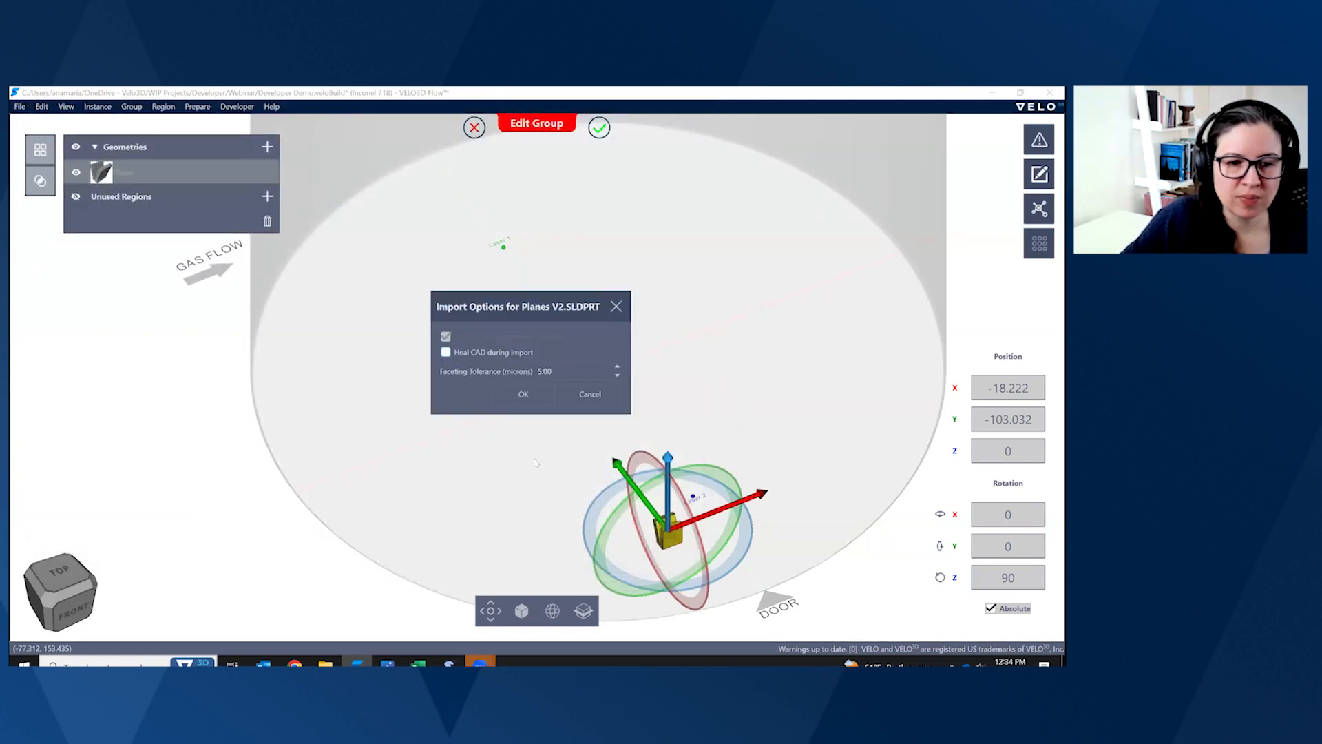
{"action": "left_click", "coordinate": [523, 394]}
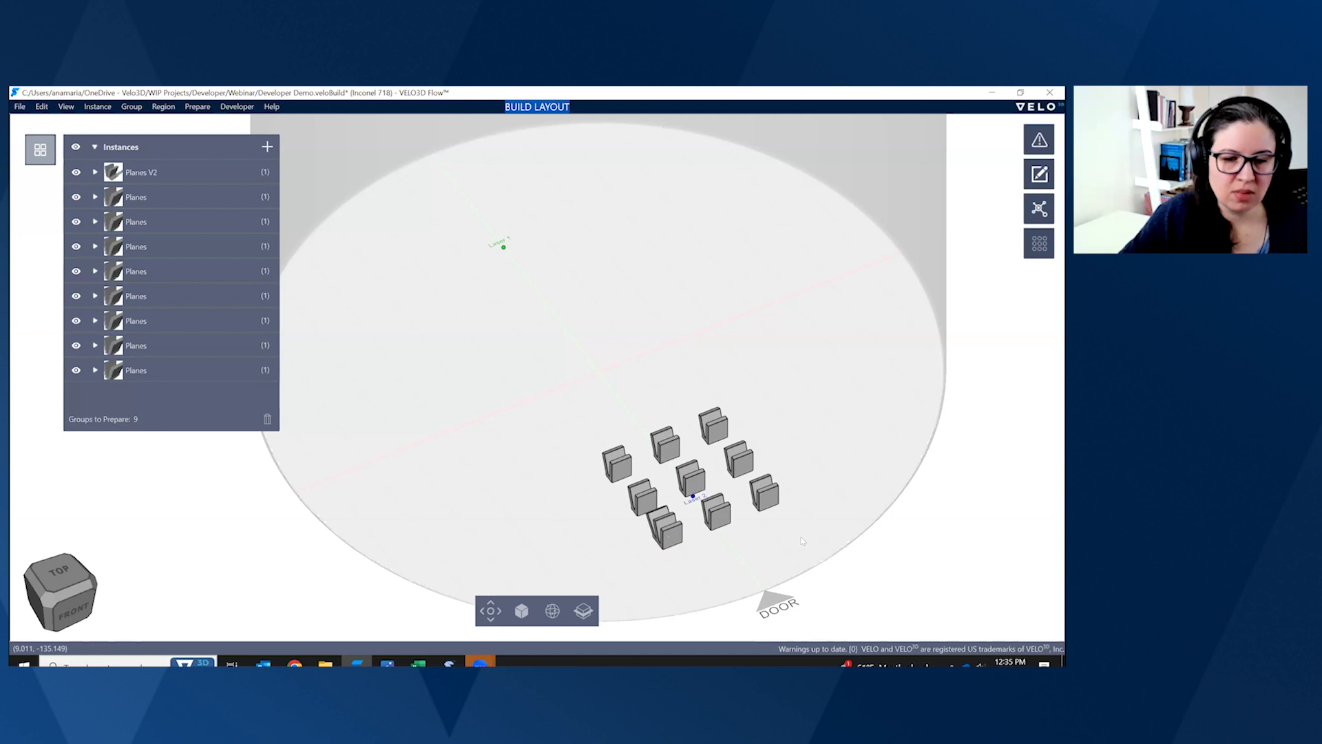
- Select all nine instances on the build plate and propagate the Planes V2 geometry to them
{"action": "left_click_drag", "start_coordinate": [804, 532], "coordinate": [585, 402]}
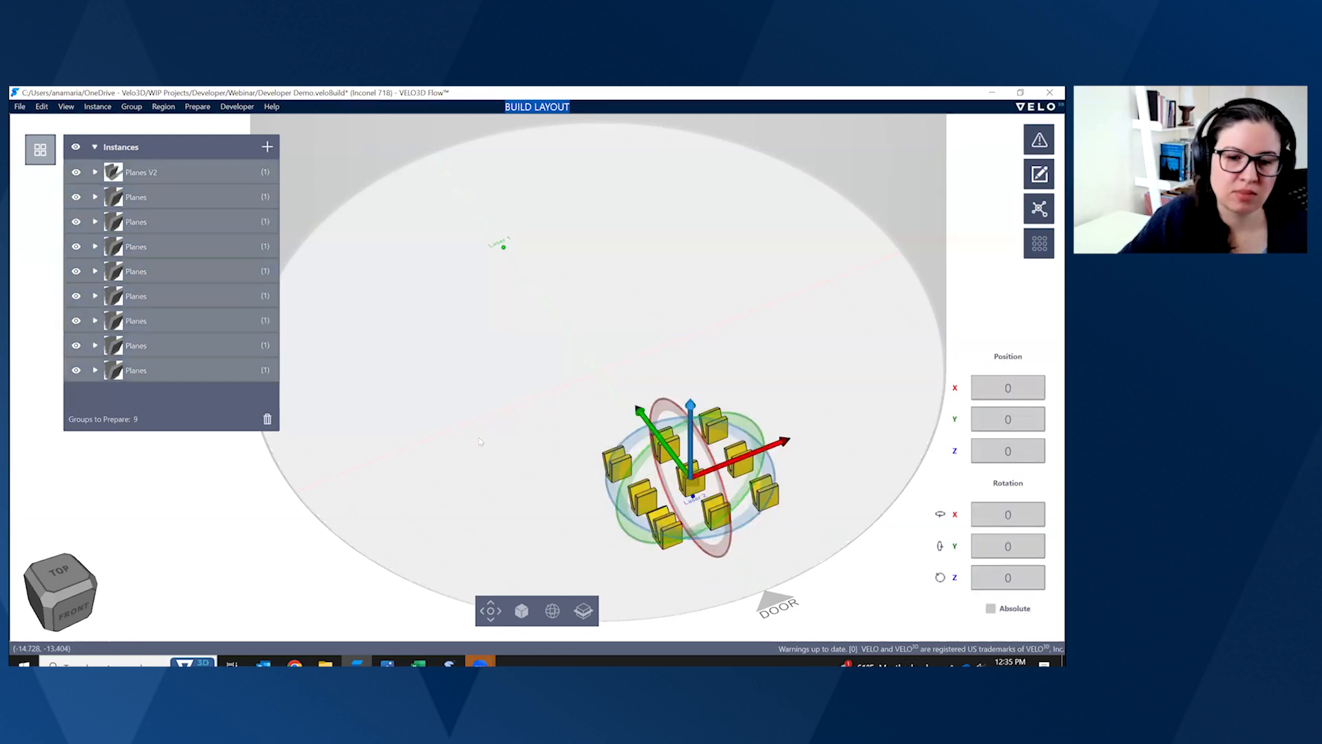
{"action": "left_click", "coordinate": [130, 107]}
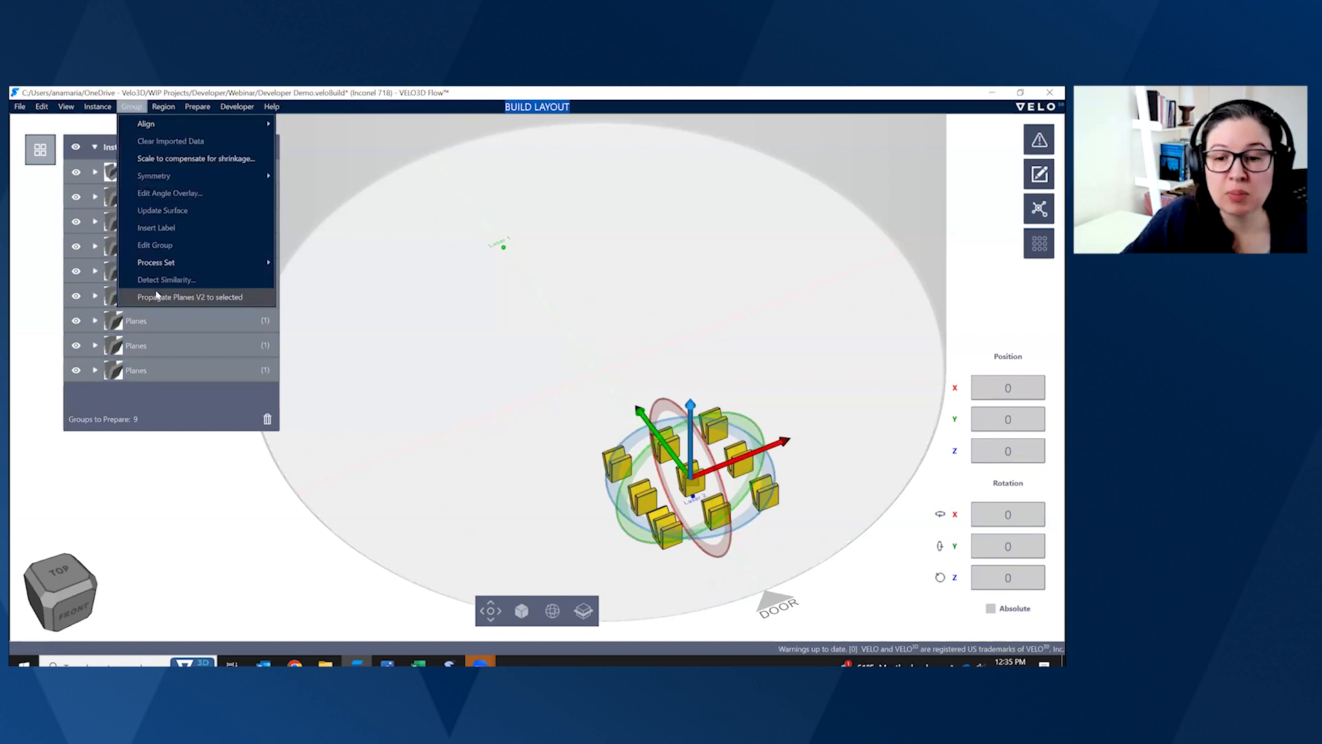
{"action": "left_click", "coordinate": [157, 297]}
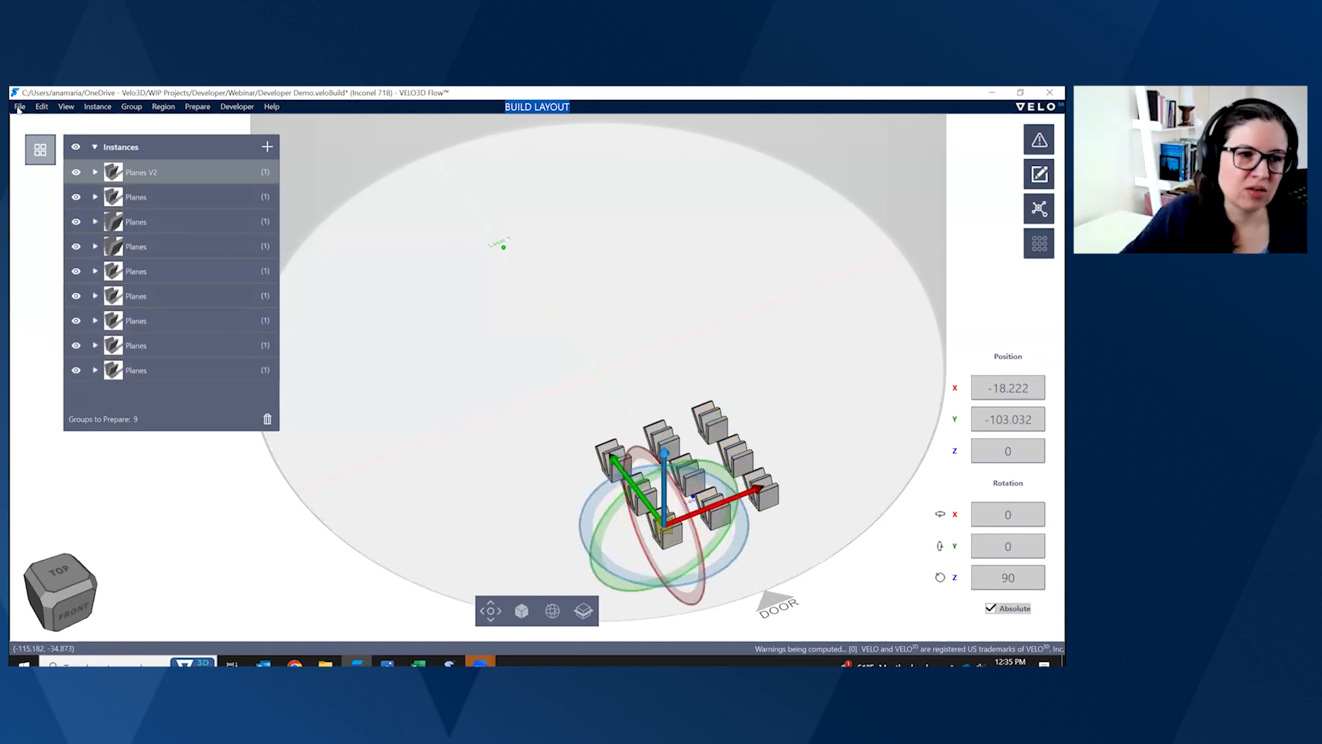
{"action": "left_click", "coordinate": [20, 108]}
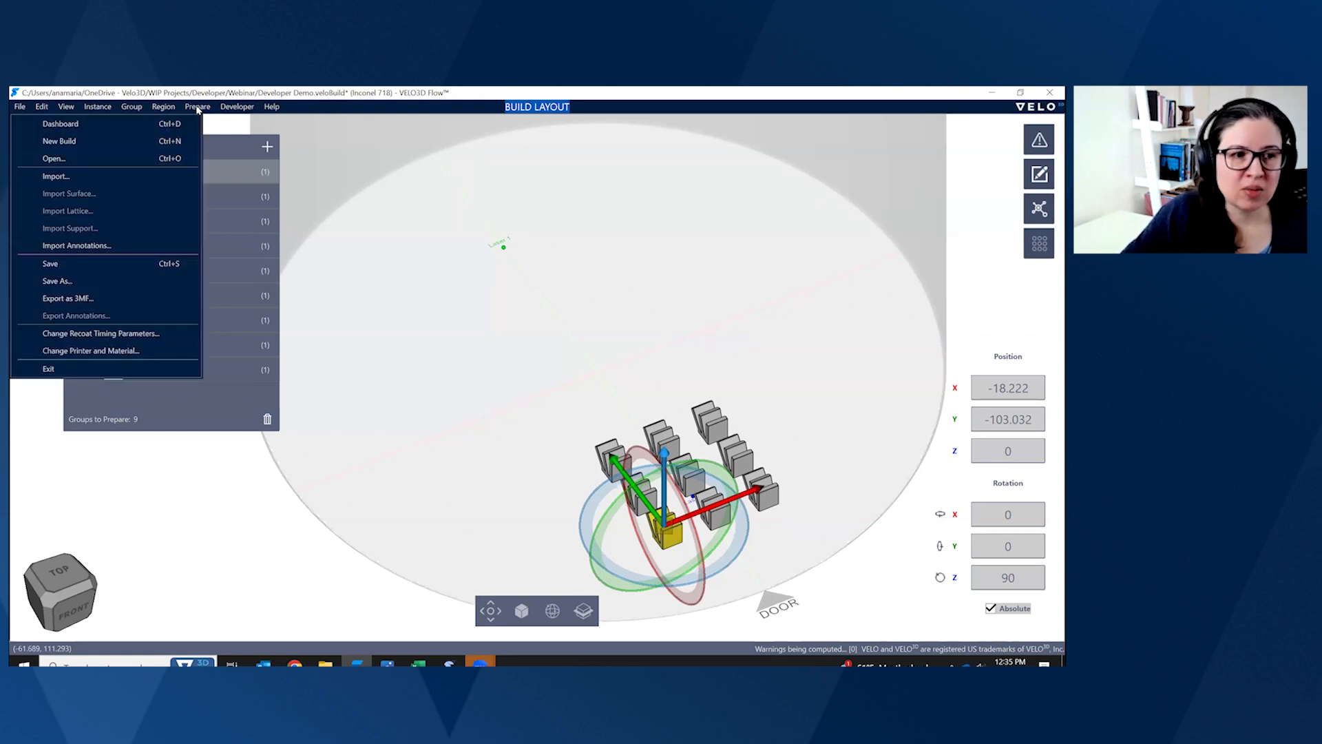
{"action": "left_click", "coordinate": [198, 110]}
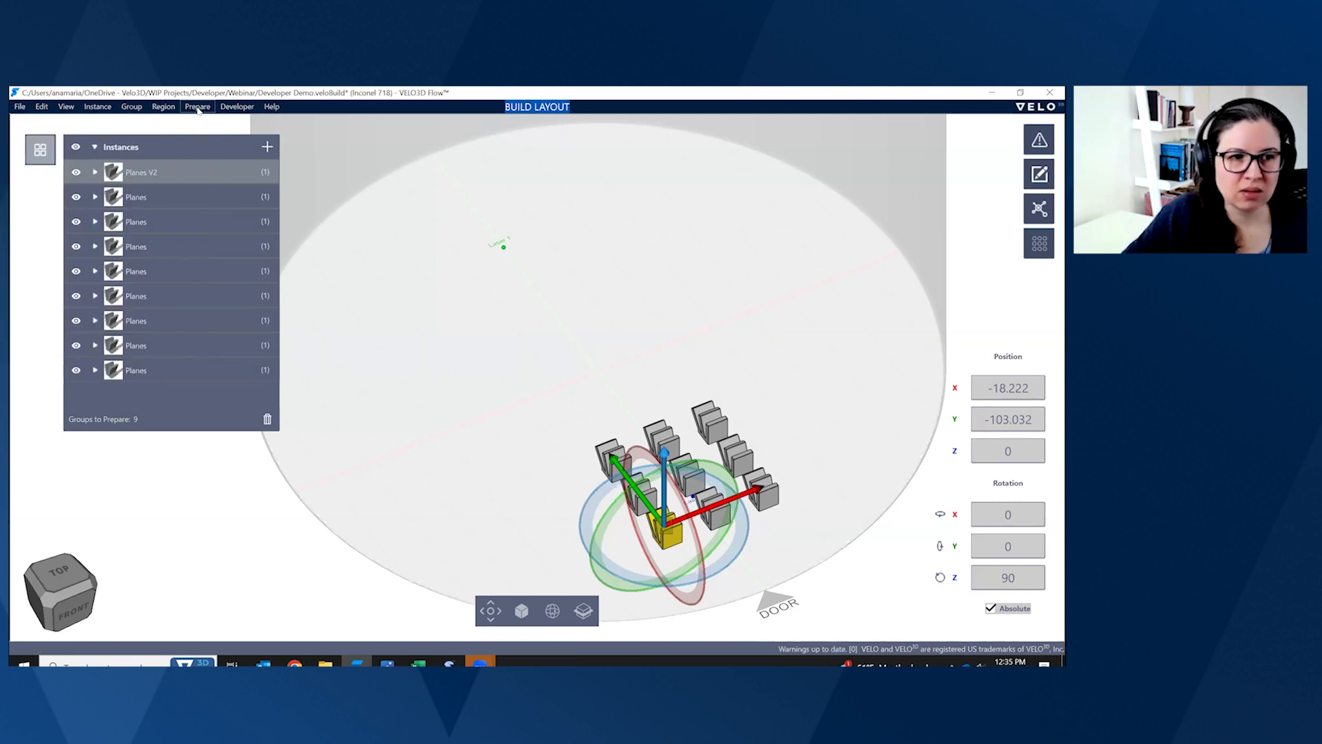
{"action": "left_click", "coordinate": [198, 108]}
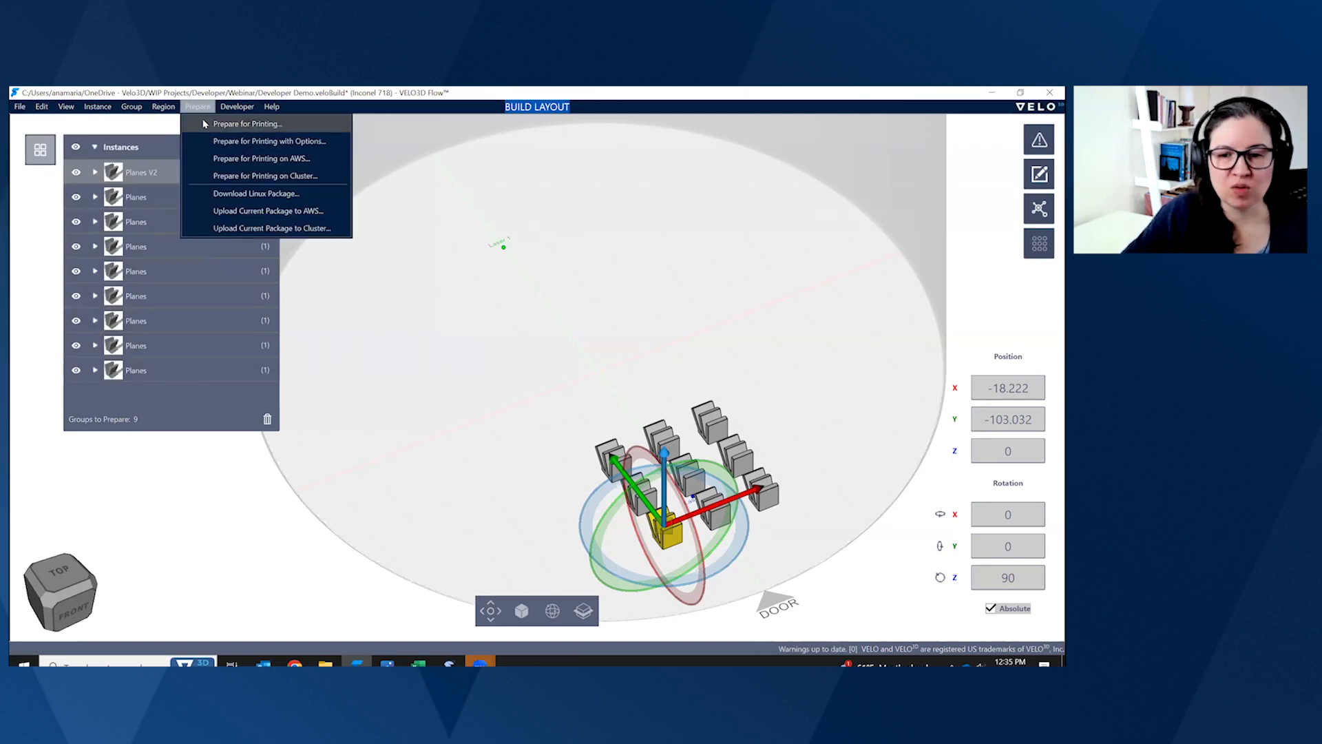
{"action": "left_click", "coordinate": [522, 294]}
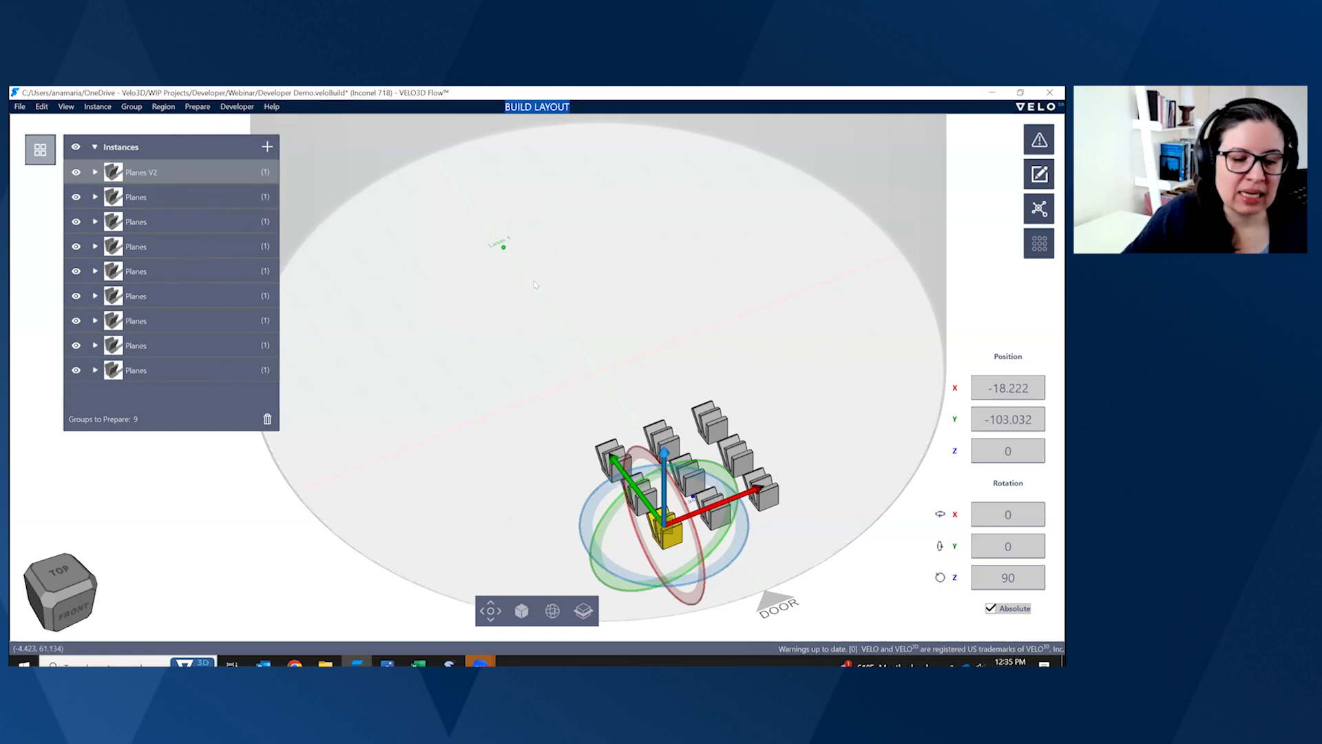
- Switch to VELO3D Inspector and raise the displayed layer height of Developer_DOE_Demo to 6.600 mm
{"action": "left_click", "coordinate": [473, 487]}
{"action": "left_click", "coordinate": [450, 663]}
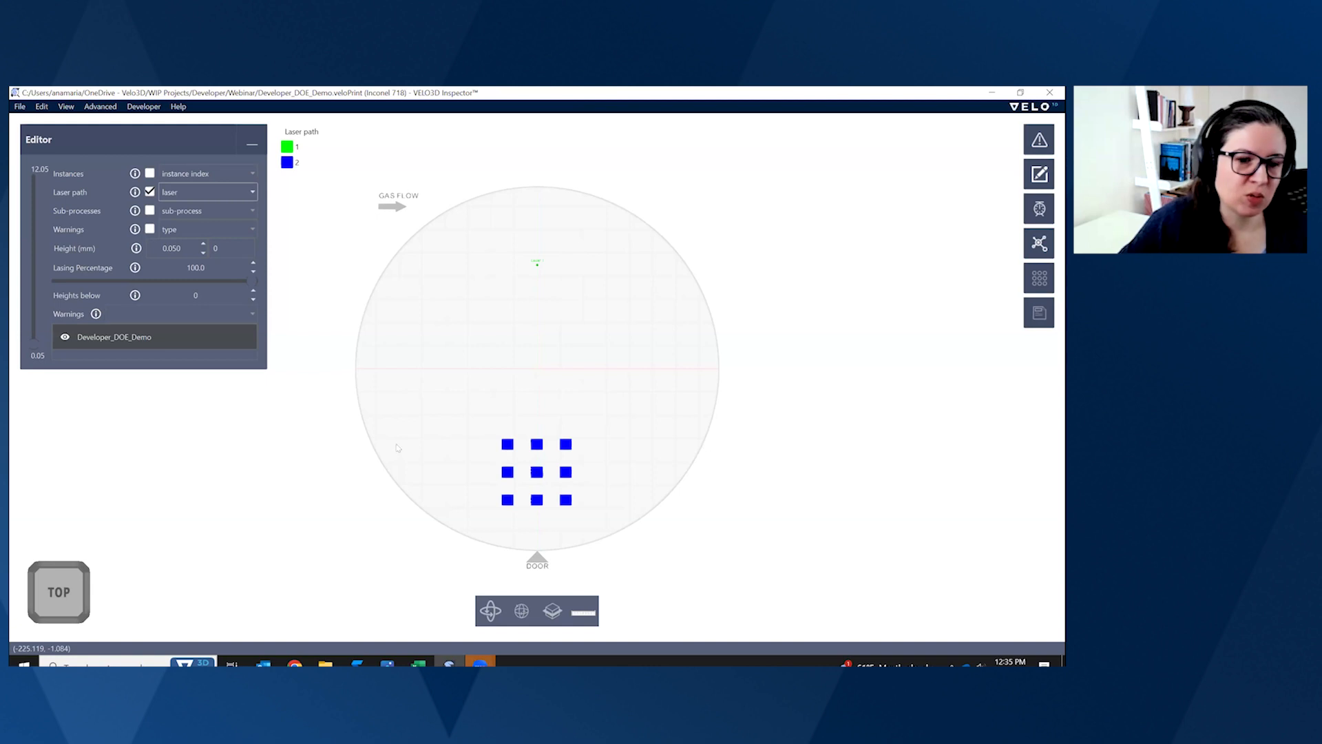
{"action": "middle_click_drag", "start_coordinate": [481, 486], "coordinate": [526, 410]}
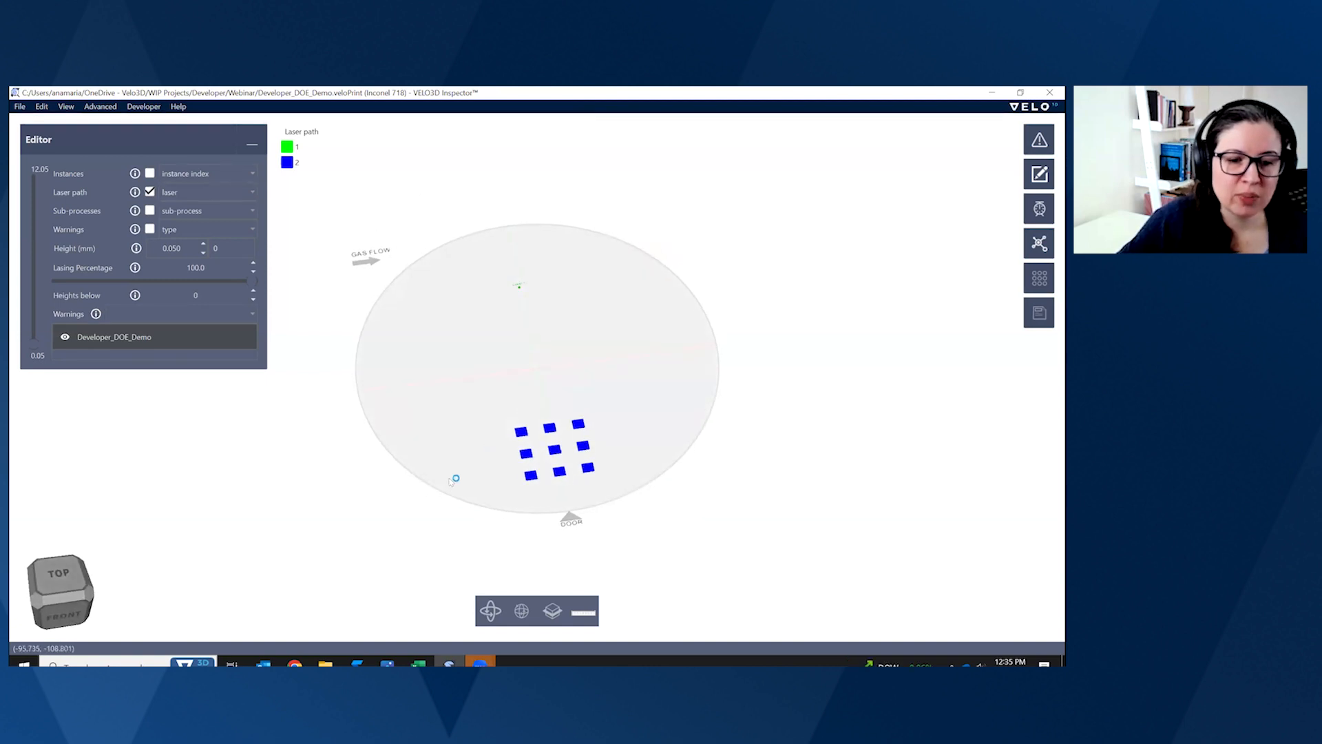
{"action": "scroll", "coordinate": [454, 478], "scroll_direction": "up", "scroll_amount": 3}
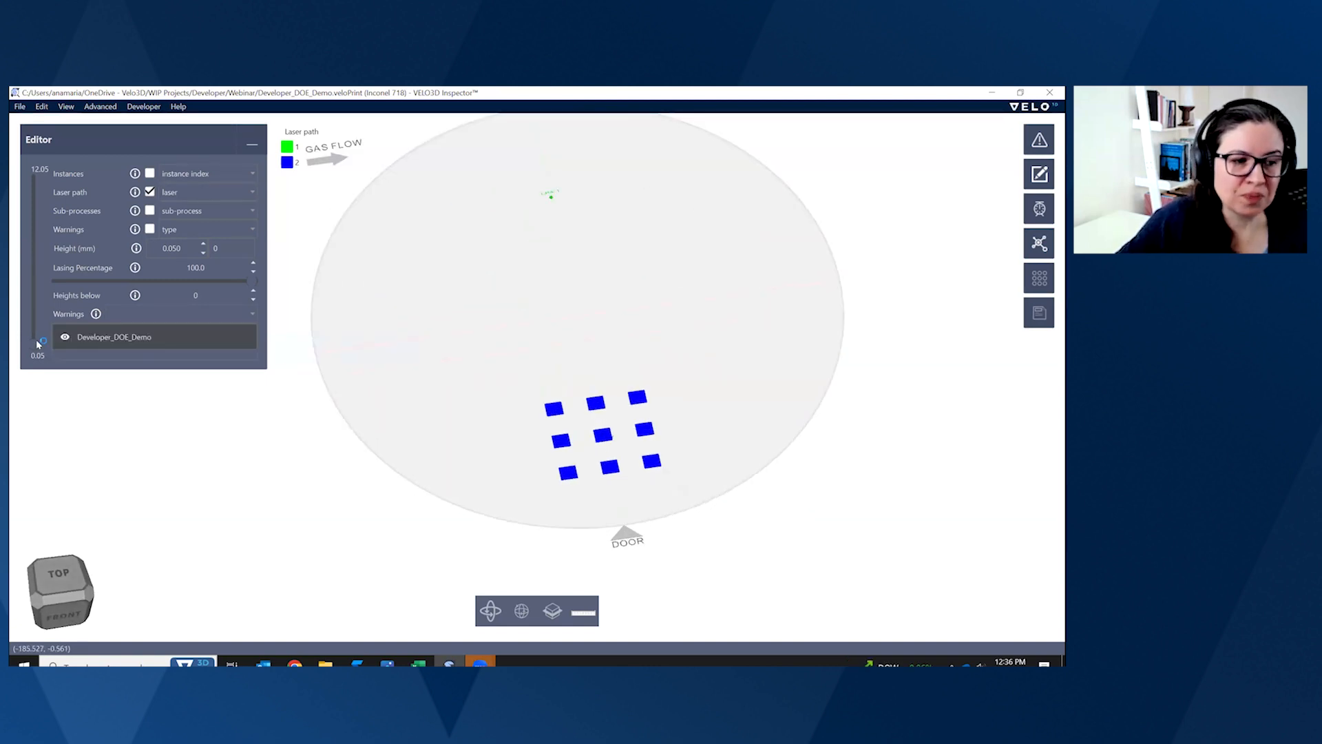
{"action": "left_click_drag", "start_coordinate": [32, 332], "coordinate": [36, 295]}
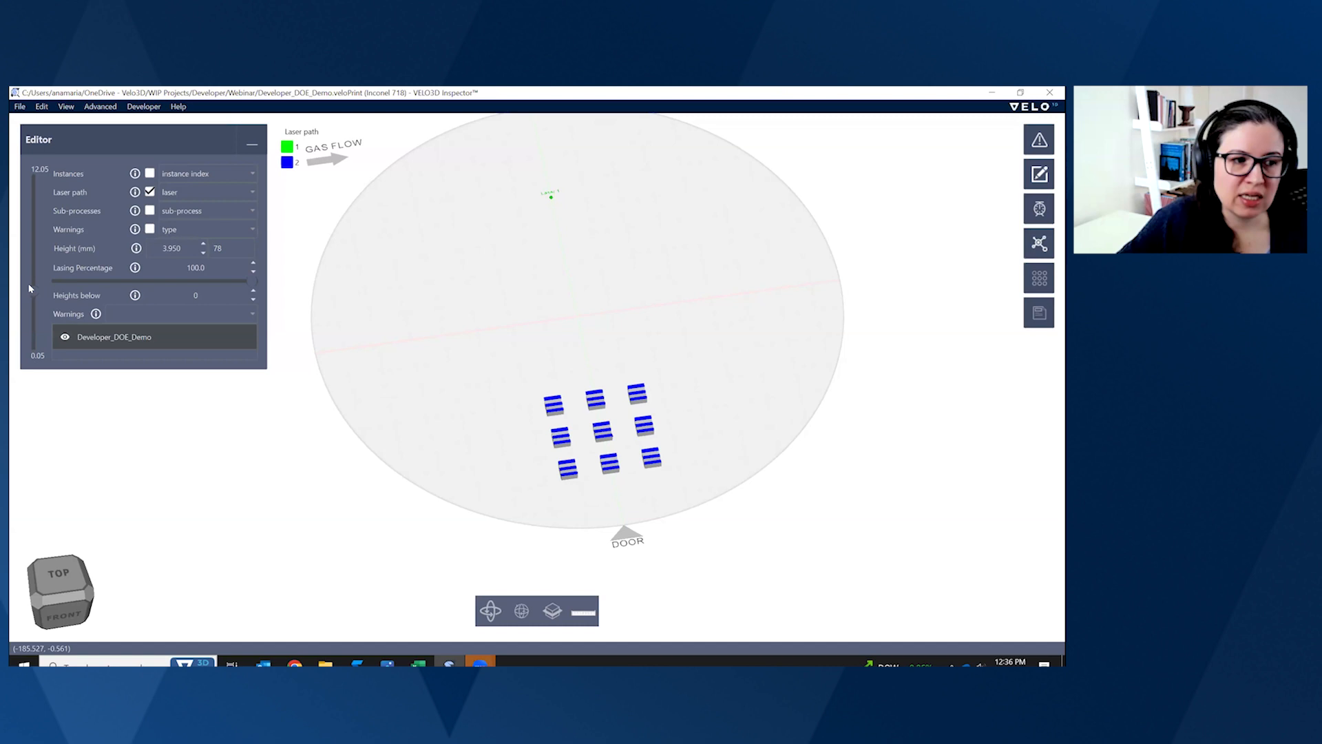
{"action": "left_click_drag", "start_coordinate": [31, 294], "coordinate": [30, 269]}
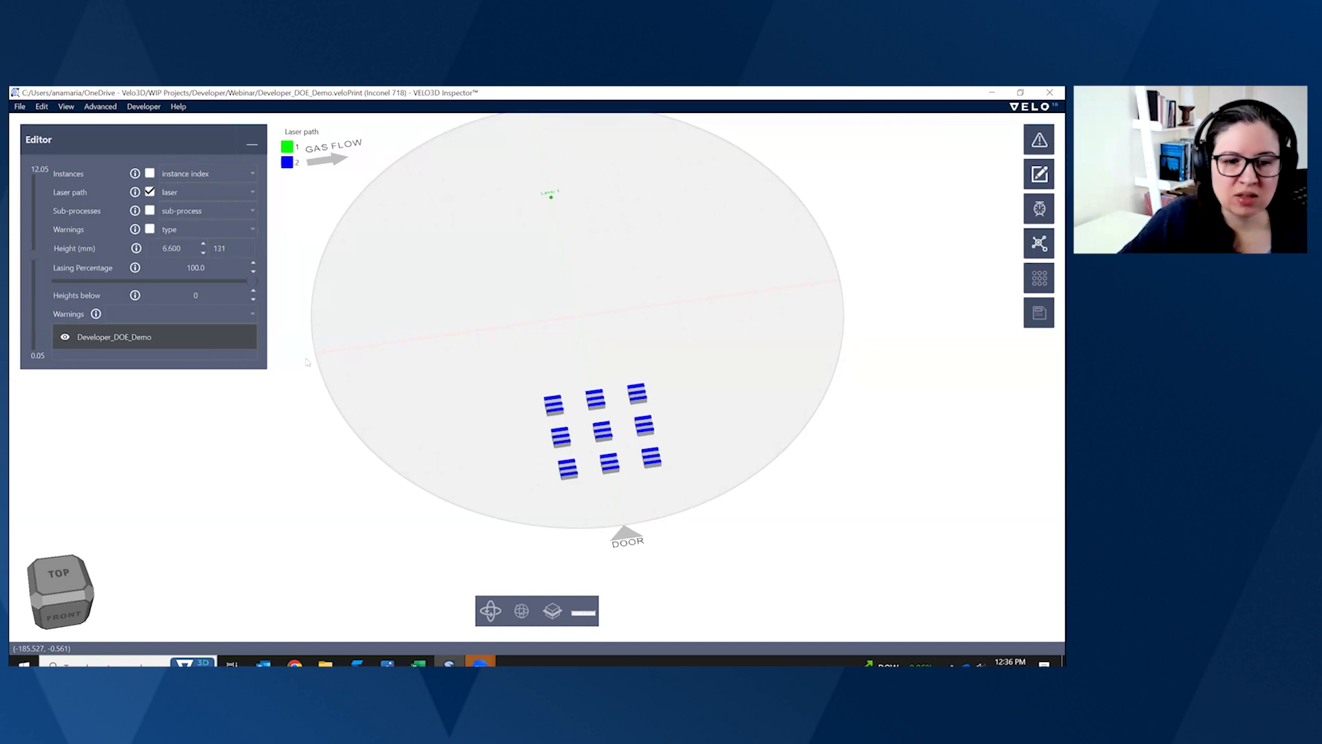
- Color the laser paths by power and examine the Core power and speed of individual samples up close
{"action": "scroll", "coordinate": [574, 460], "scroll_direction": "up", "scroll_amount": 2}
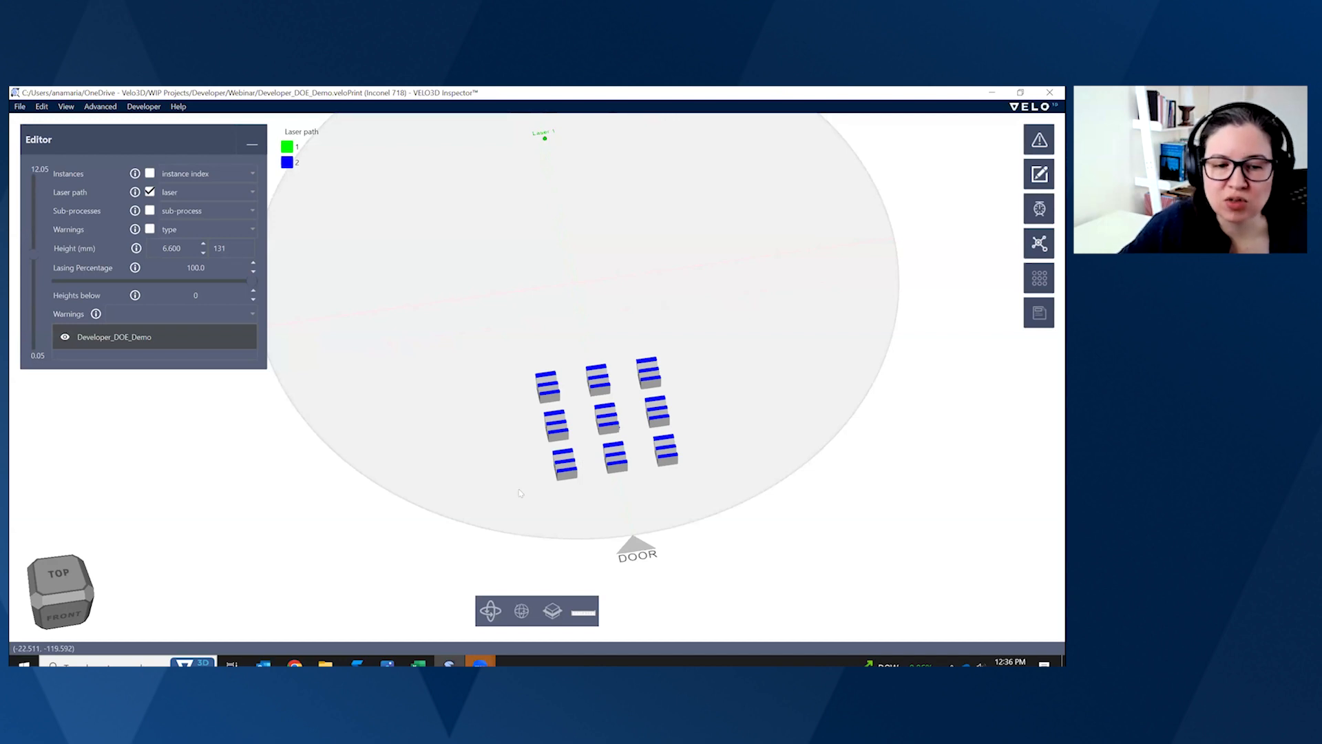
{"action": "scroll", "coordinate": [526, 489], "scroll_direction": "up", "scroll_amount": 1}
{"action": "scroll", "coordinate": [560, 470], "scroll_direction": "up", "scroll_amount": 1}
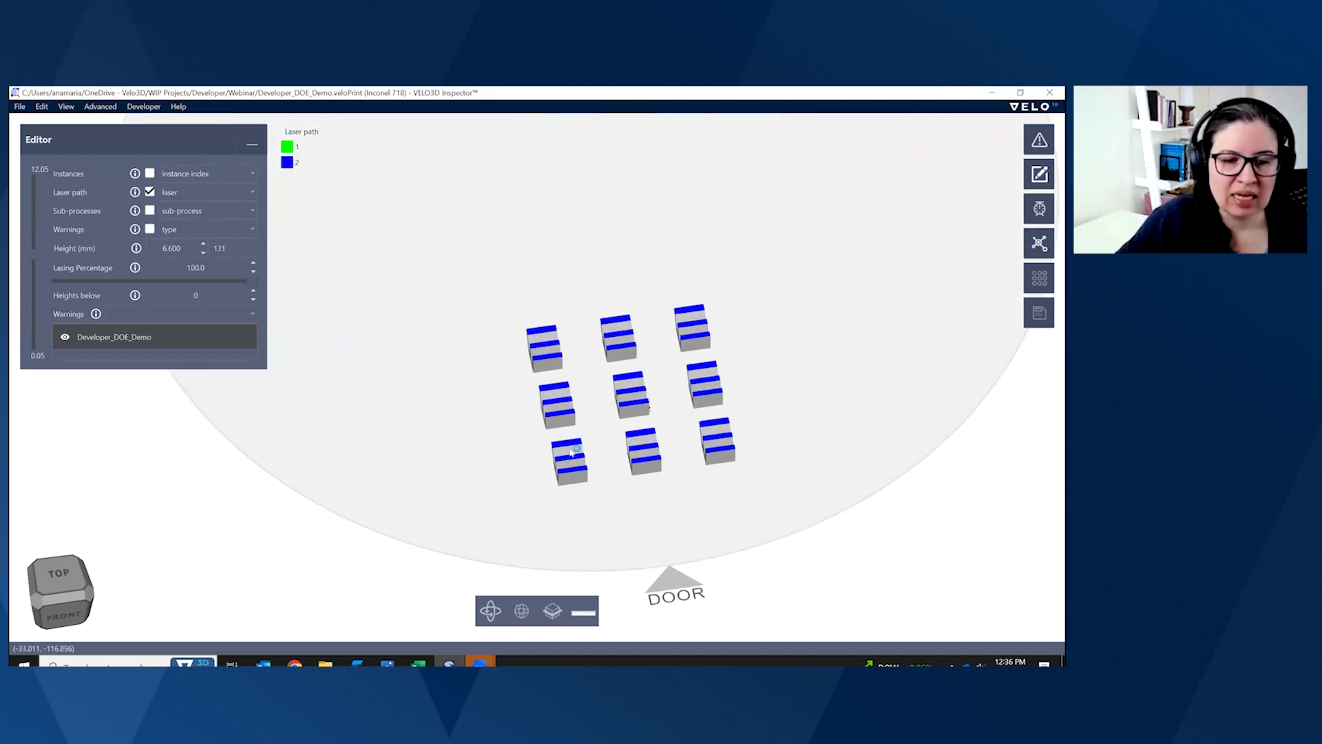
{"action": "scroll", "coordinate": [570, 438], "scroll_direction": "up", "scroll_amount": 1}
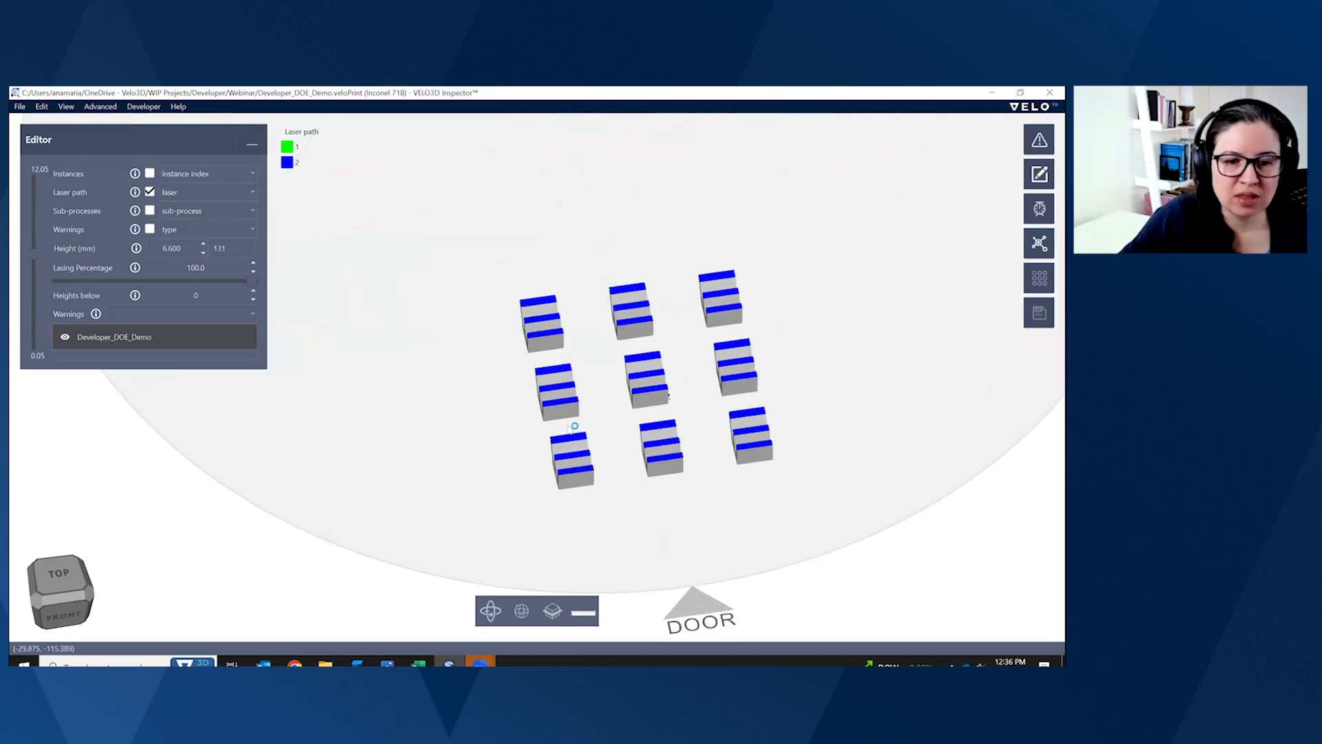
{"action": "scroll", "coordinate": [576, 431], "scroll_direction": "up", "scroll_amount": 2}
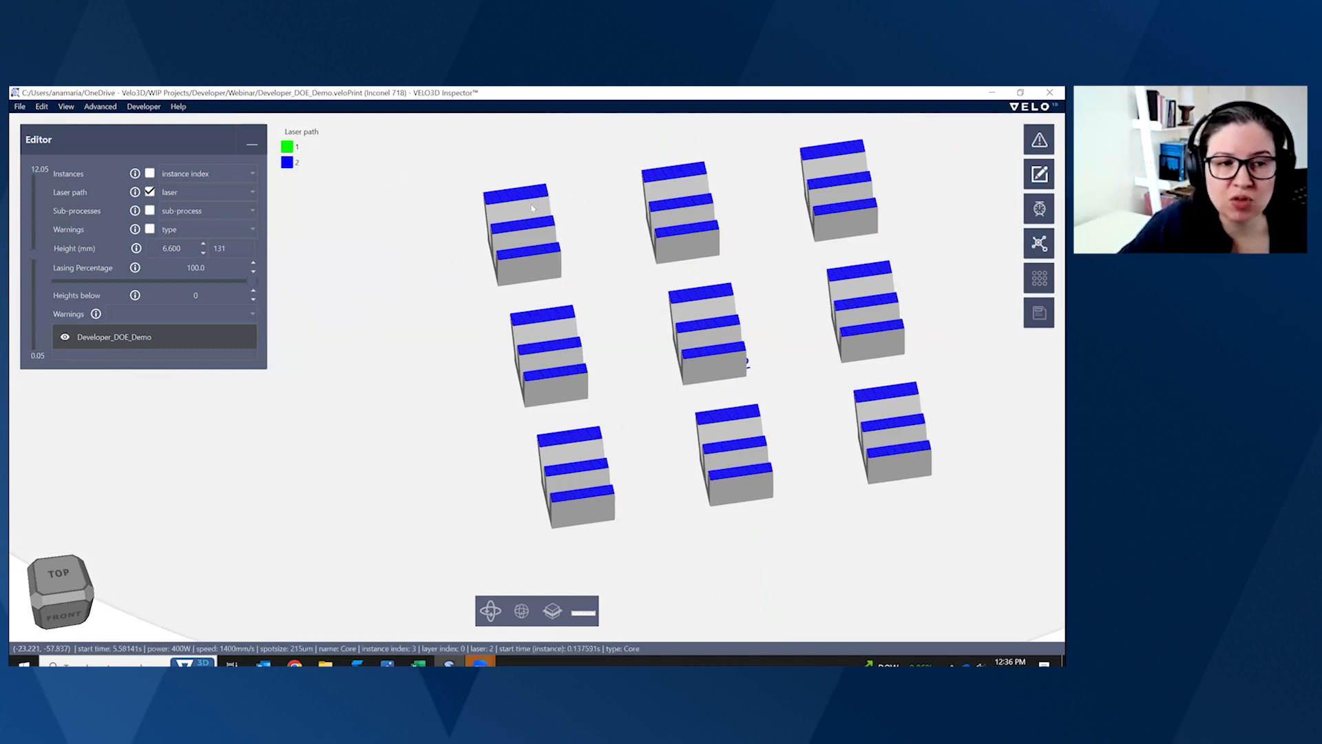
{"action": "left_click", "coordinate": [178, 192]}
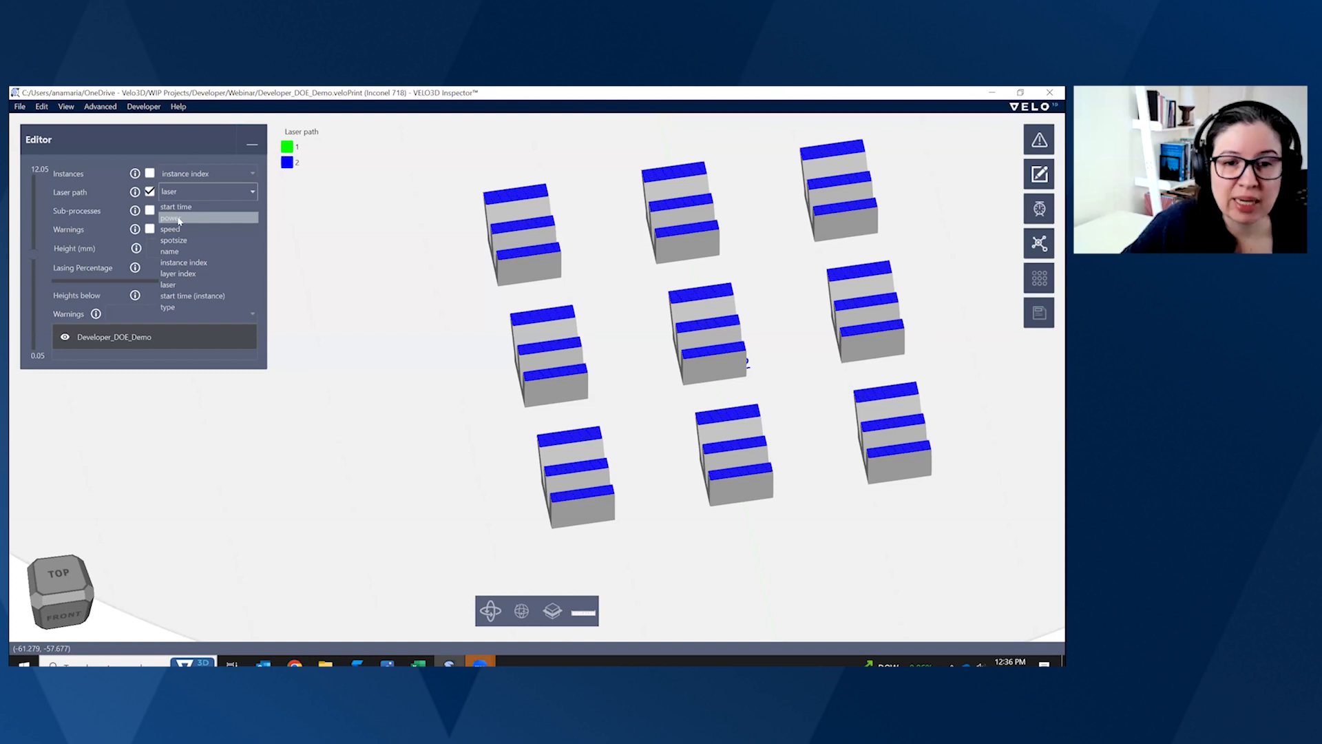
{"action": "left_click", "coordinate": [178, 218]}
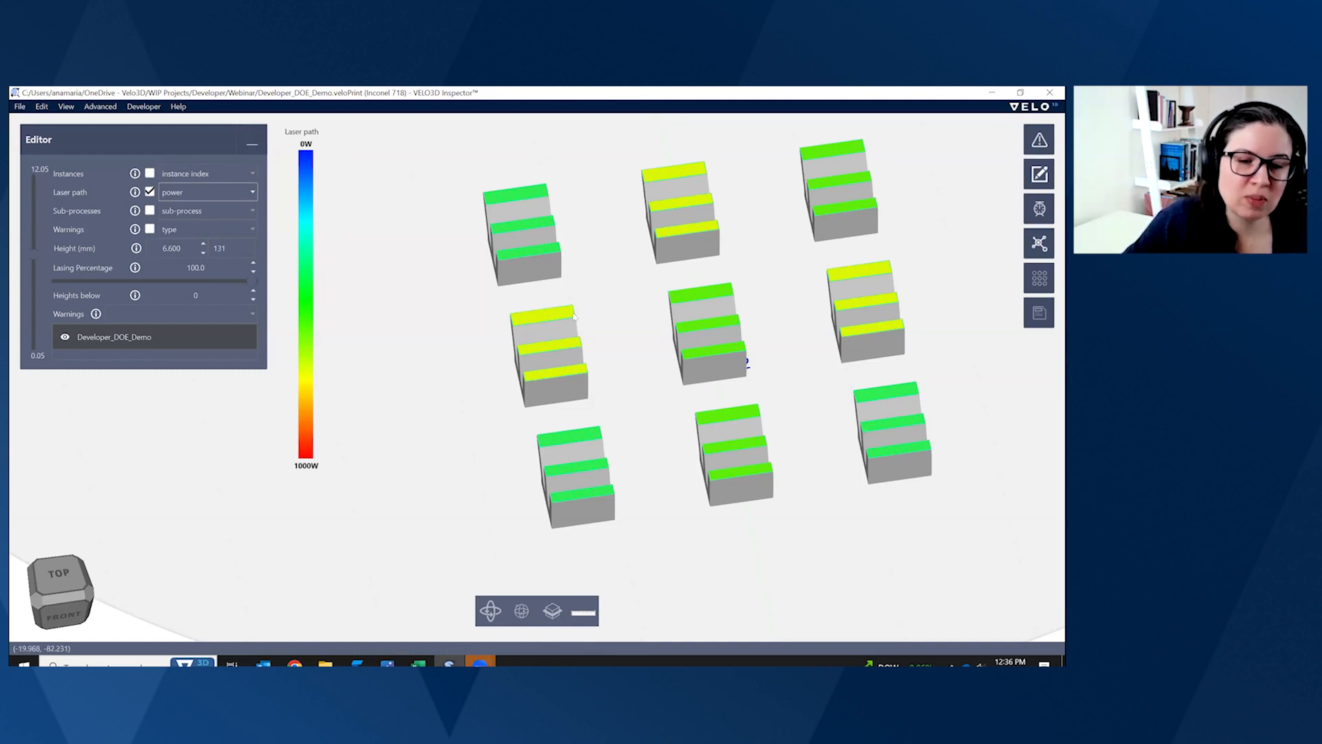
{"action": "scroll", "coordinate": [537, 316], "scroll_direction": "up", "scroll_amount": 3}
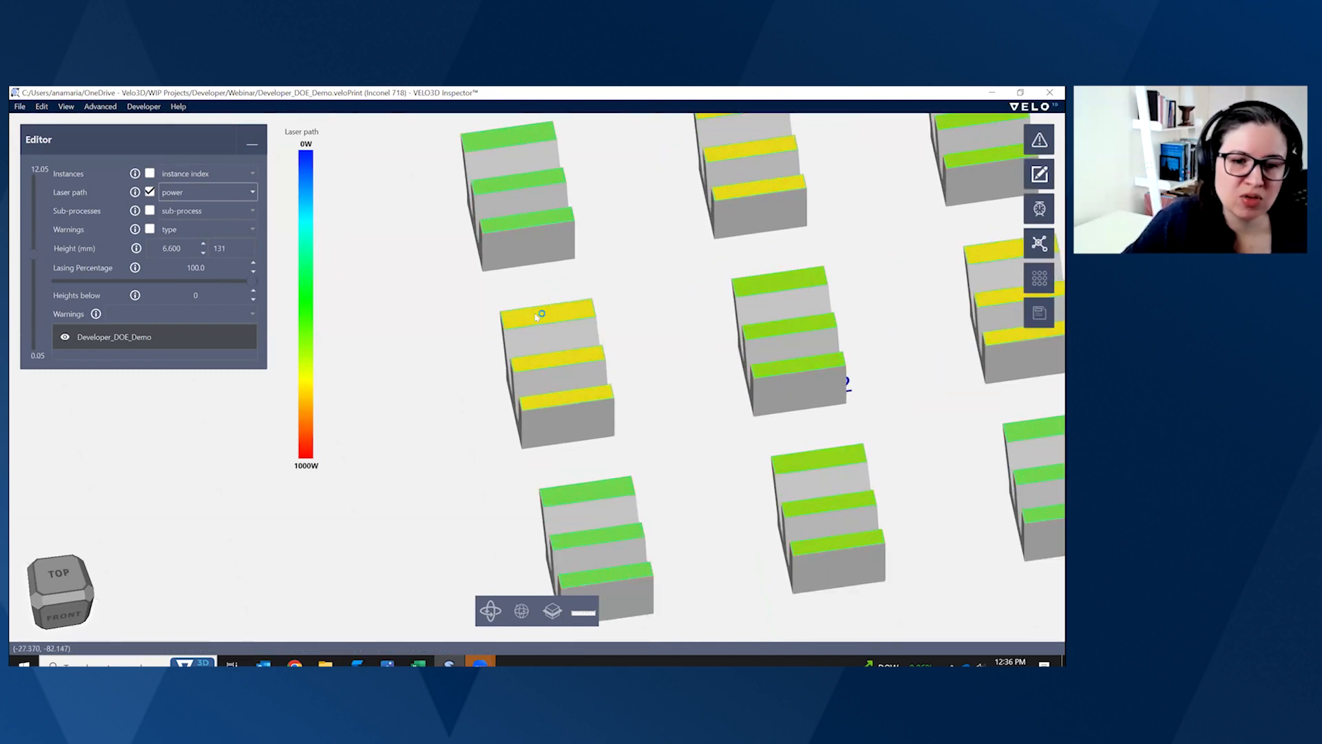
{"action": "scroll", "coordinate": [538, 316], "scroll_direction": "up", "scroll_amount": 5}
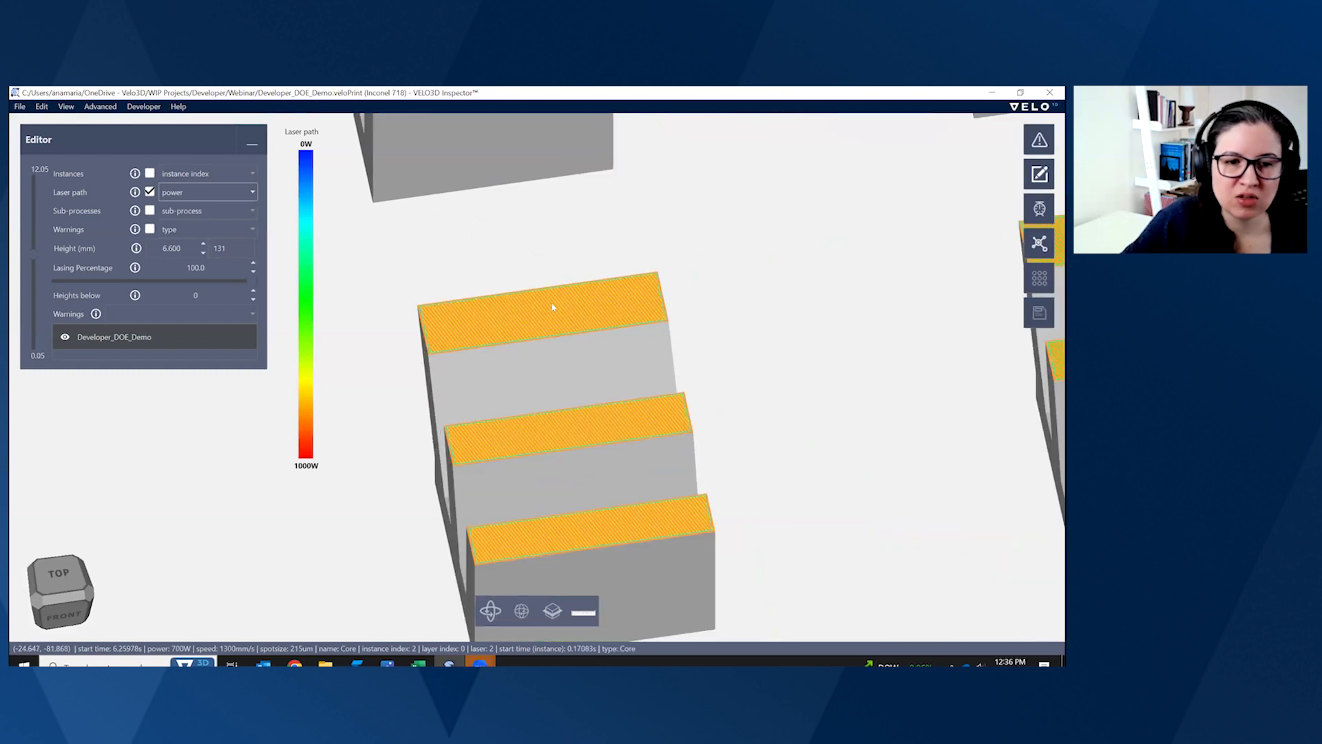
{"action": "scroll", "coordinate": [552, 307], "scroll_direction": "up", "scroll_amount": 2}
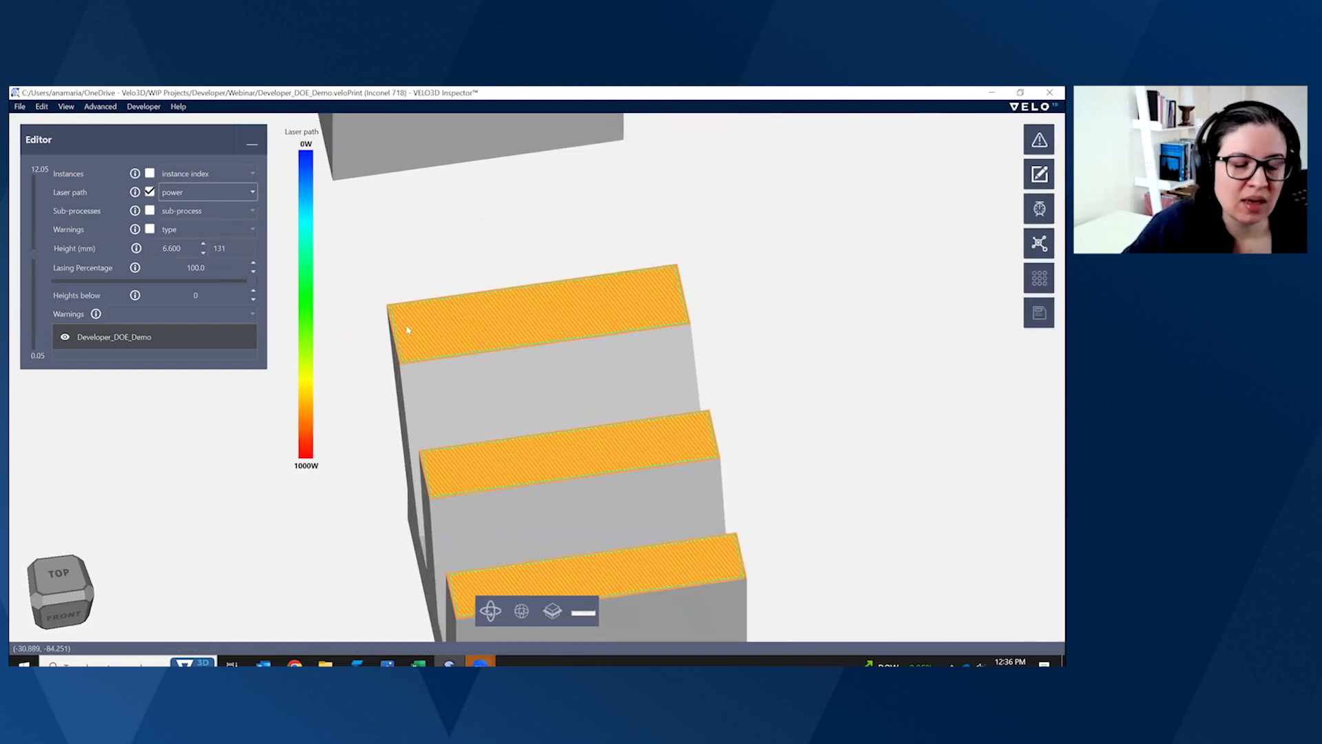
- Color the laser paths by name and examine the contour and Core paths on one sample and across the whole array
{"action": "left_click", "coordinate": [218, 194]}
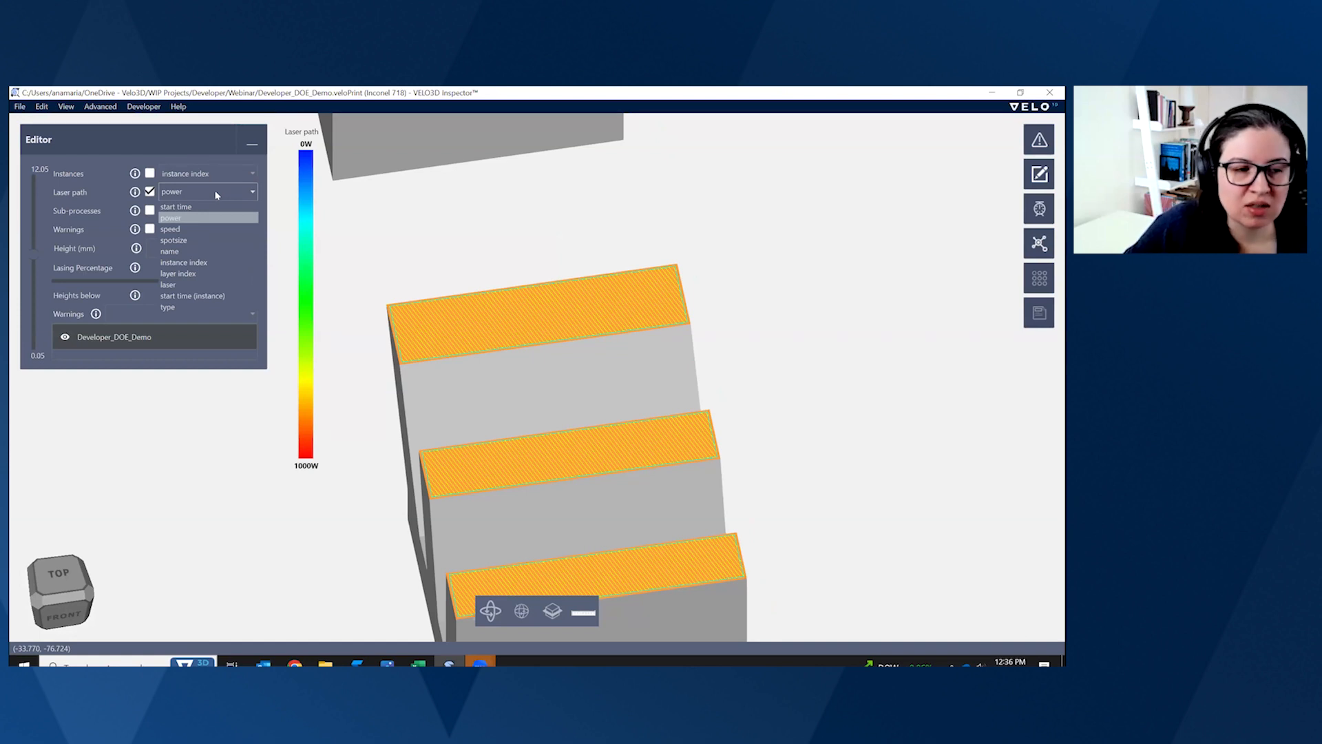
{"action": "left_click", "coordinate": [207, 251]}
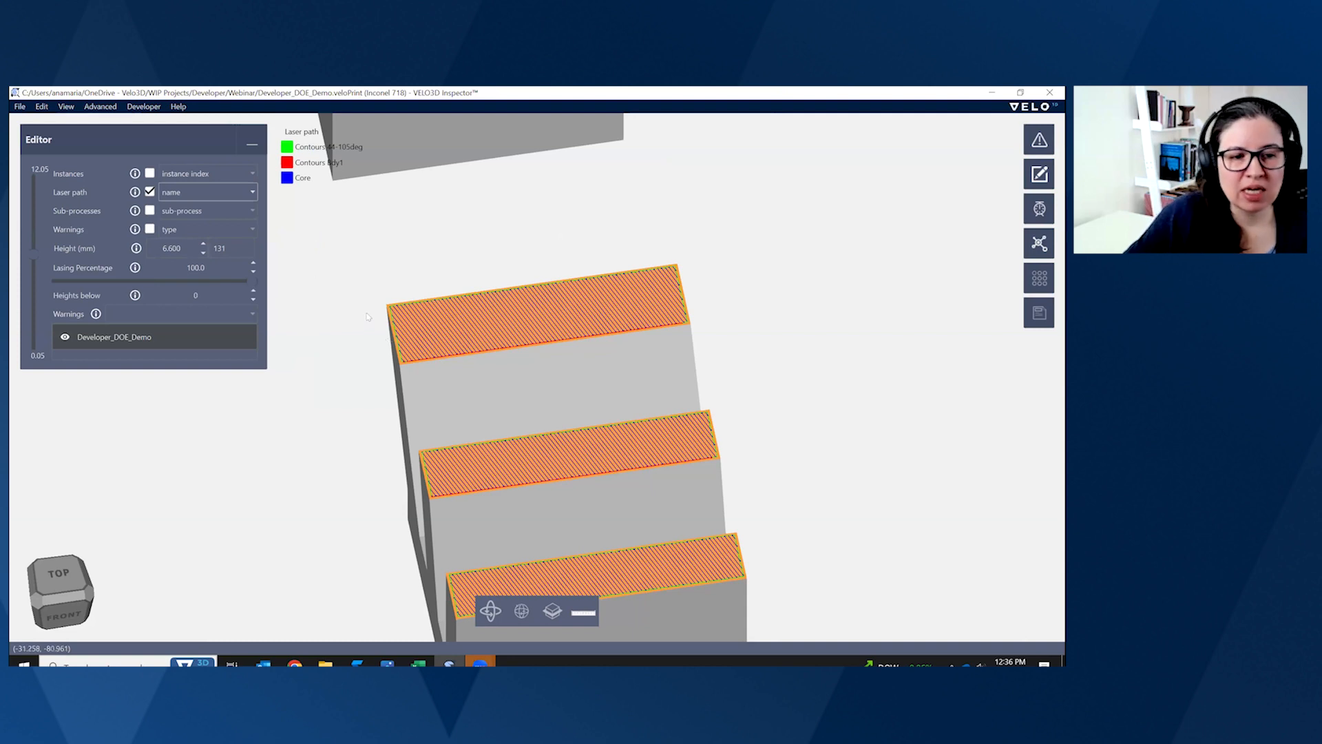
{"action": "scroll", "coordinate": [375, 308], "scroll_direction": "up", "scroll_amount": 1}
{"action": "scroll", "coordinate": [371, 315], "scroll_direction": "up", "scroll_amount": 2}
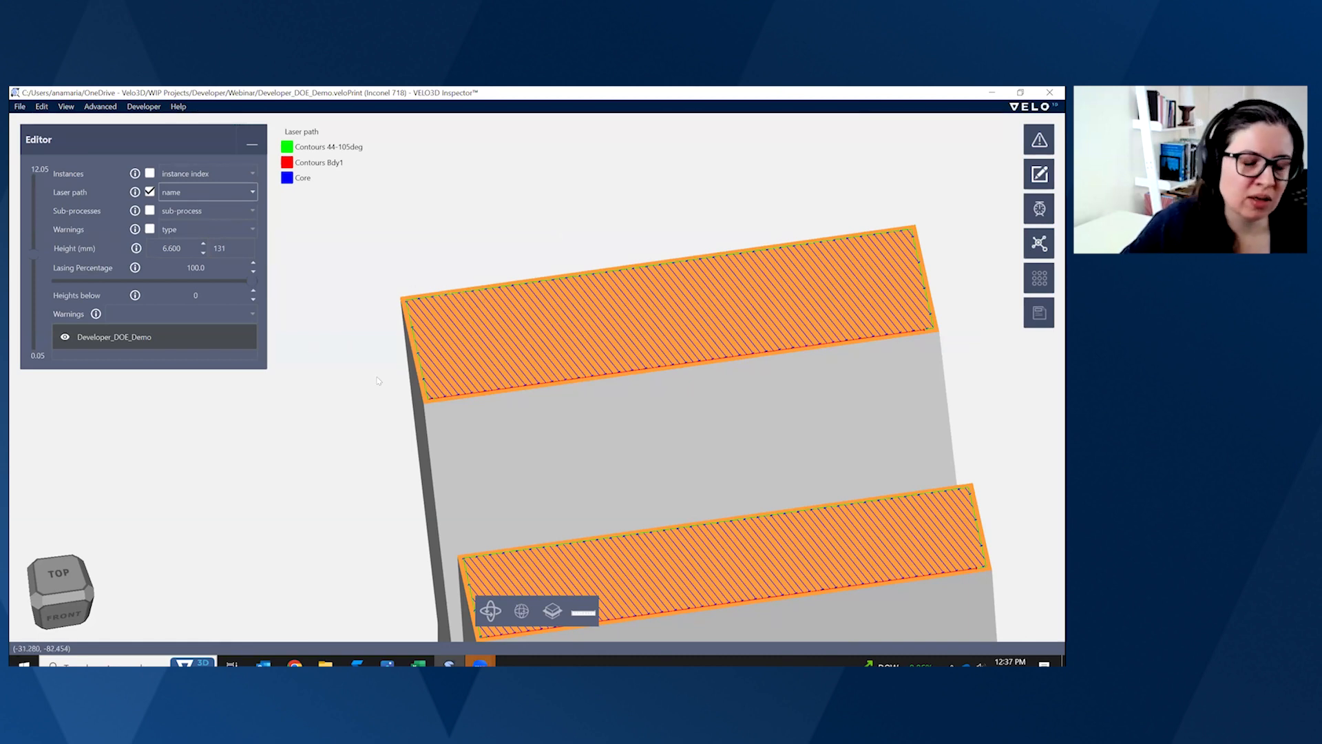
{"action": "scroll", "coordinate": [378, 359], "scroll_direction": "down", "scroll_amount": 5}
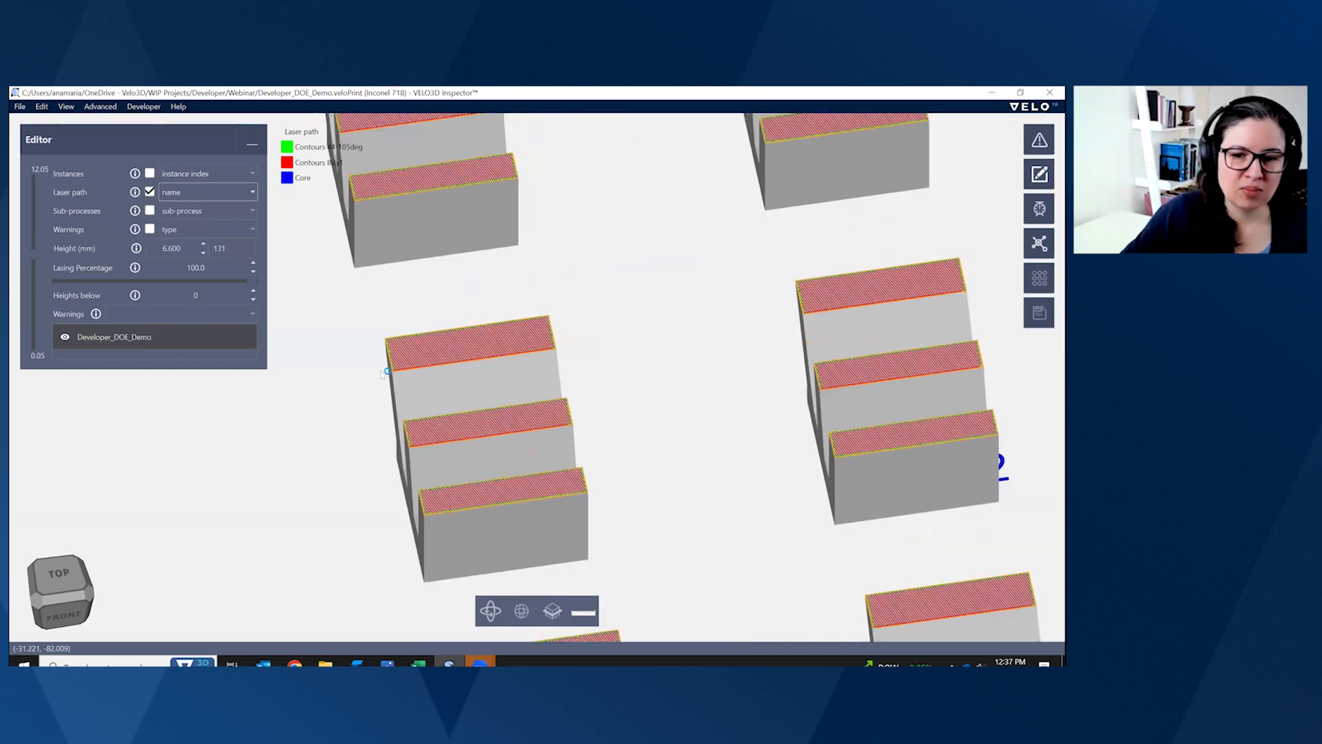
{"action": "scroll", "coordinate": [586, 380], "scroll_direction": "down", "scroll_amount": 3}
{"action": "scroll", "coordinate": [716, 422], "scroll_direction": "down", "scroll_amount": 3}
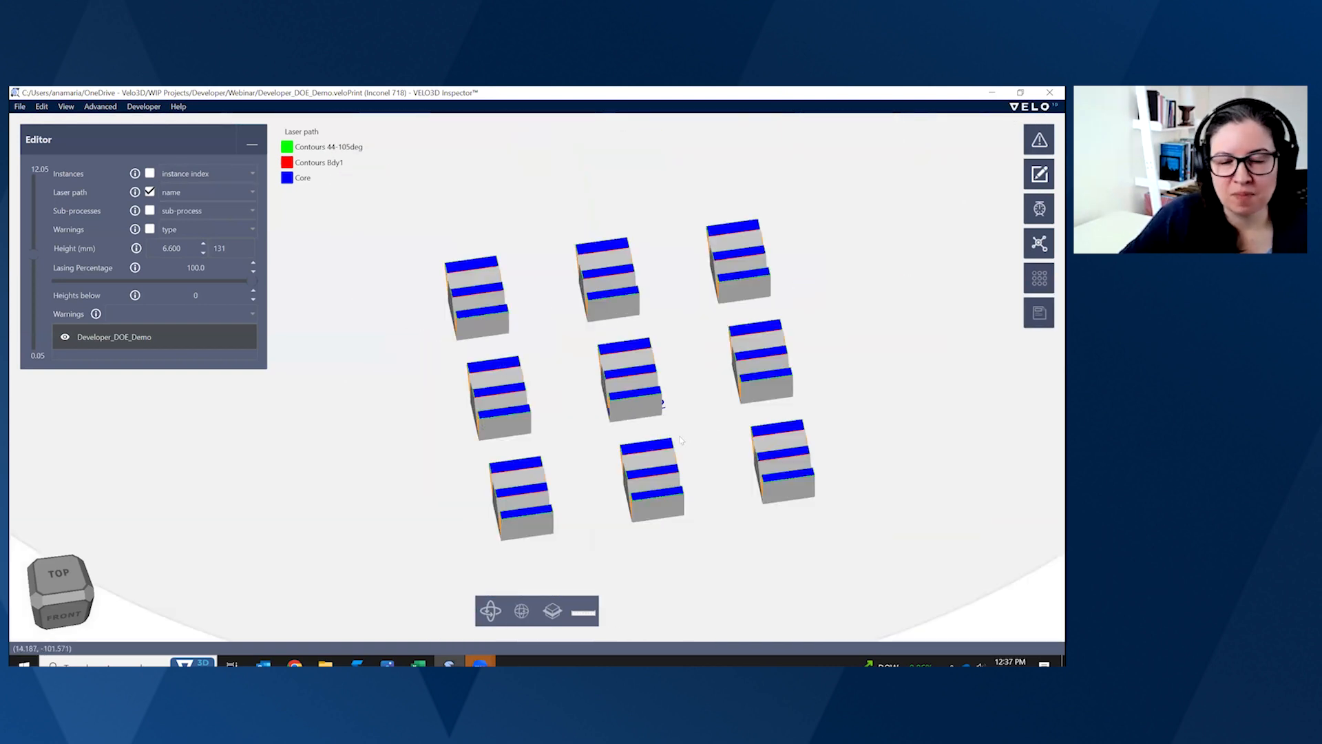
{"action": "middle_click_drag", "start_coordinate": [680, 440], "coordinate": [573, 423]}
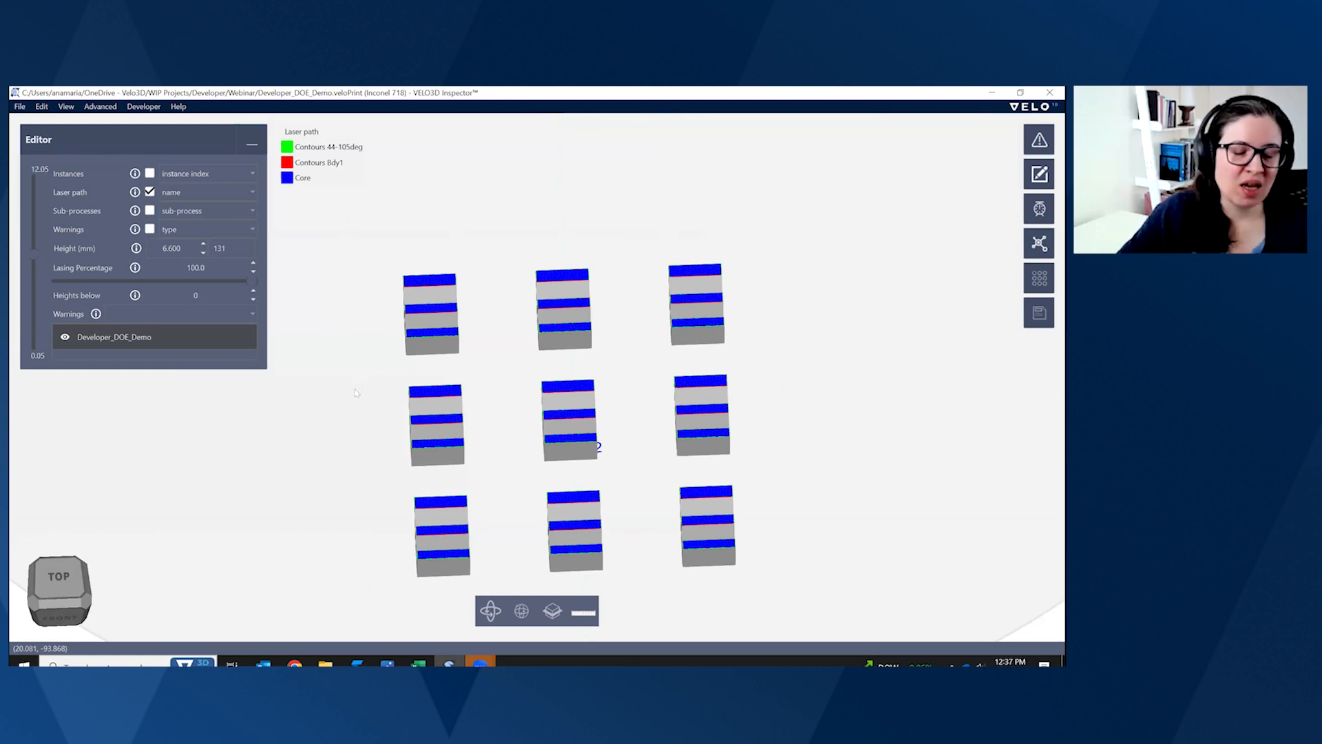
{"action": "scroll", "coordinate": [356, 393], "scroll_direction": "down", "scroll_amount": 2}
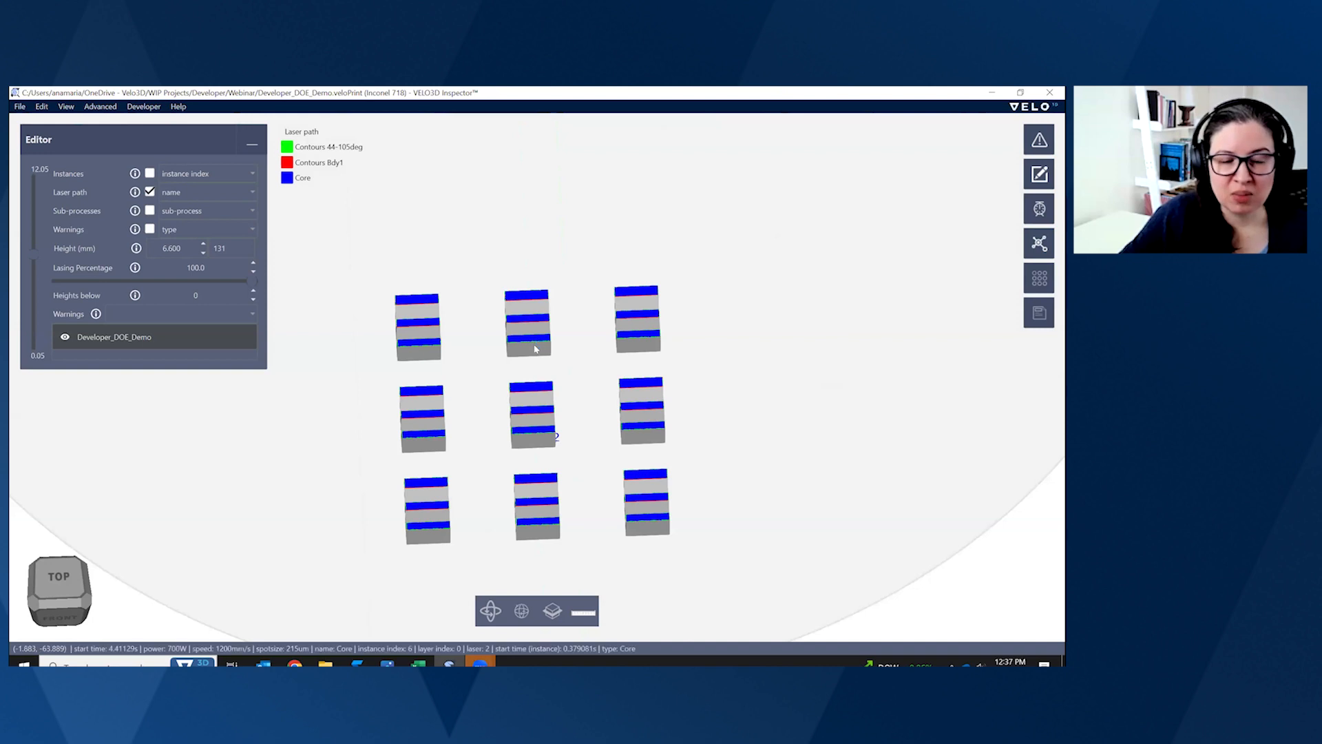
{"action": "scroll", "coordinate": [535, 349], "scroll_direction": "down", "scroll_amount": 2}
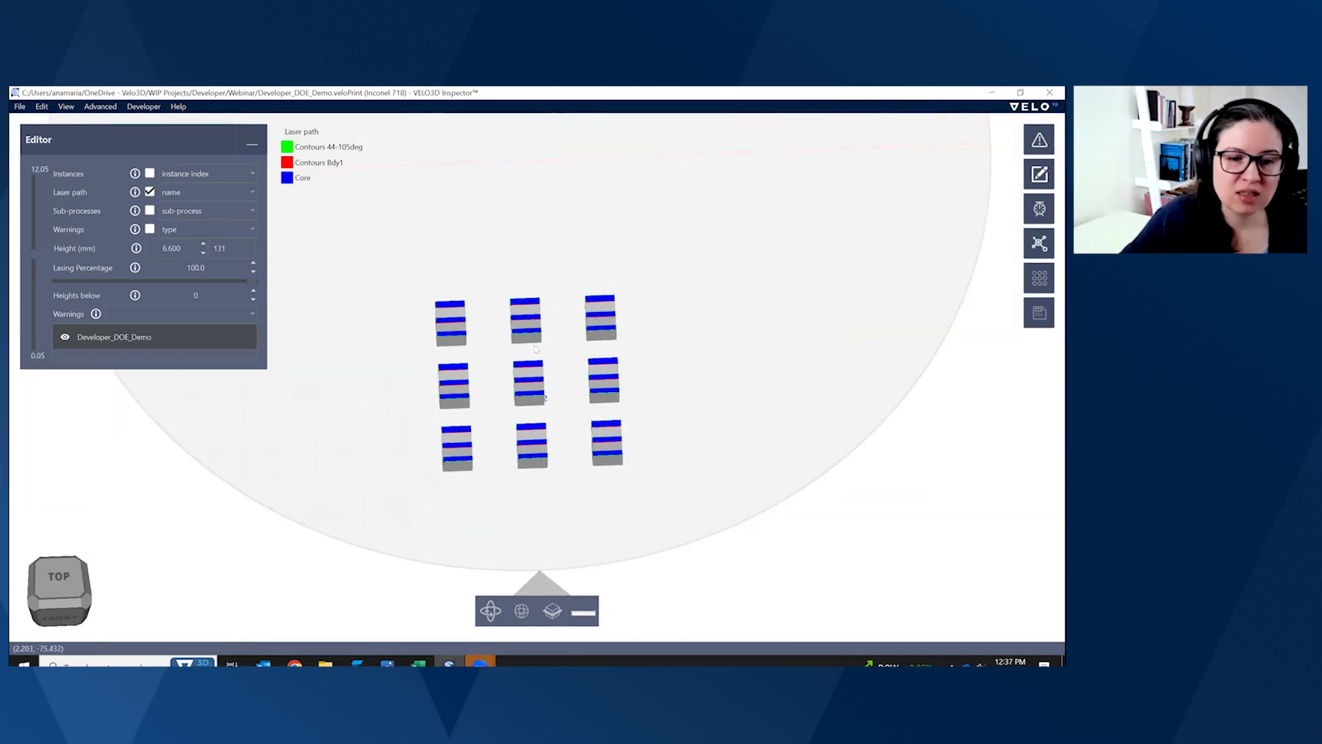